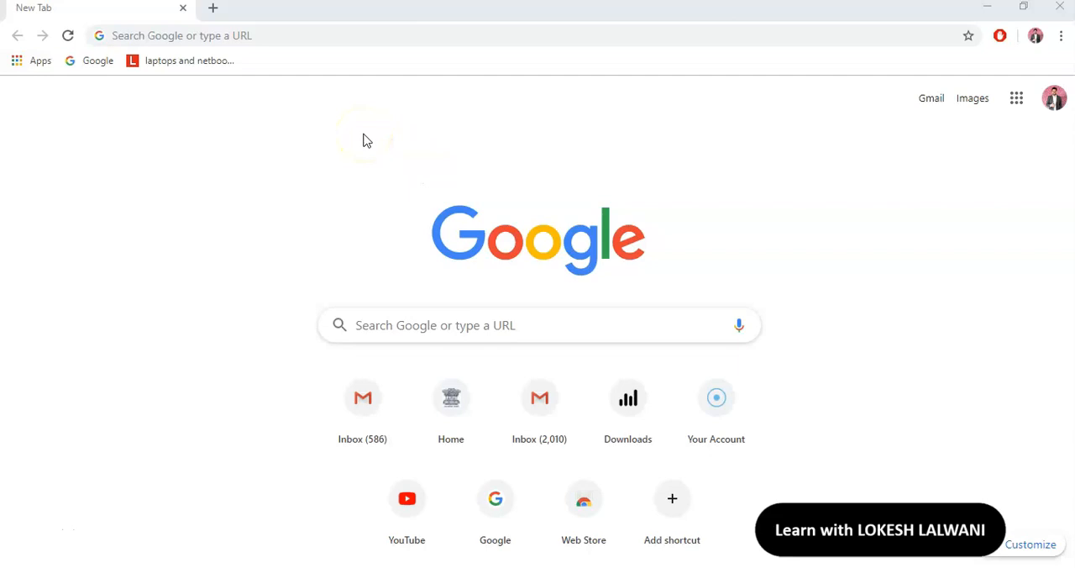
# Search the web for "download power bi desktop" and open the Microsoft Power BI Downloads page from the results
pyautogui.click(352, 35)
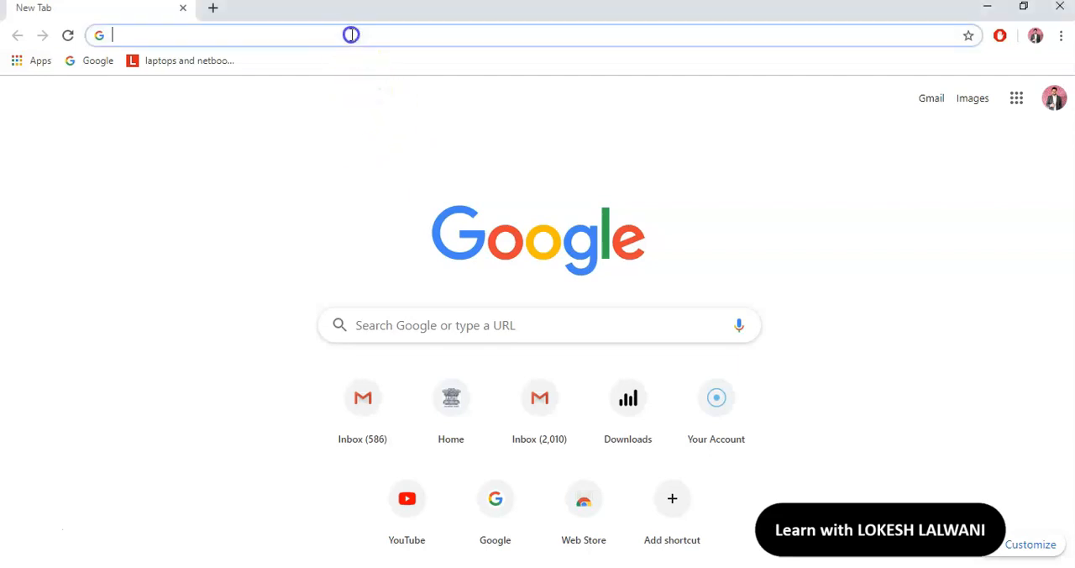
pyautogui.write('download ')
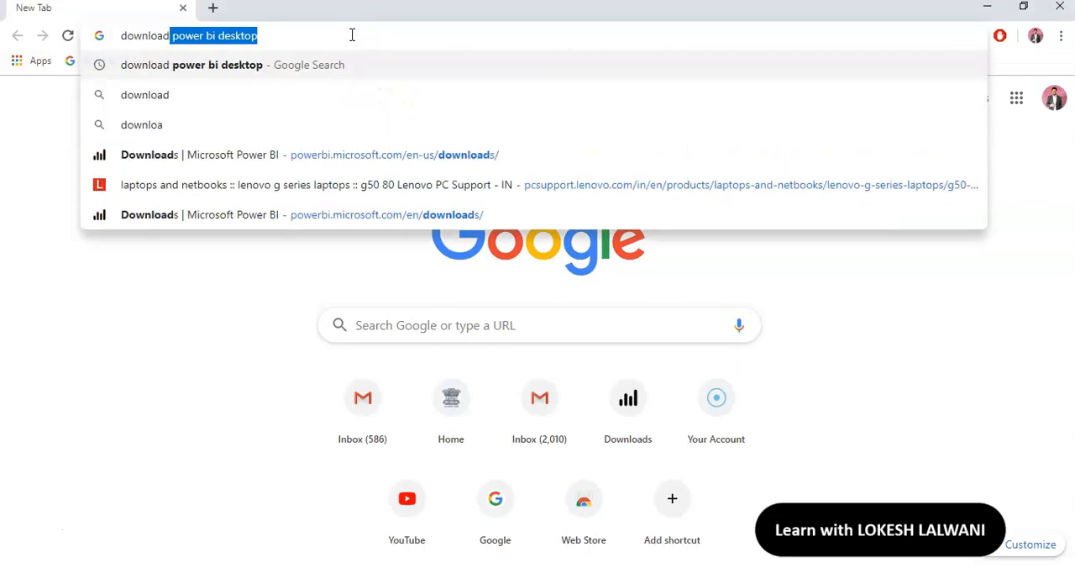
pyautogui.write('power bi d')
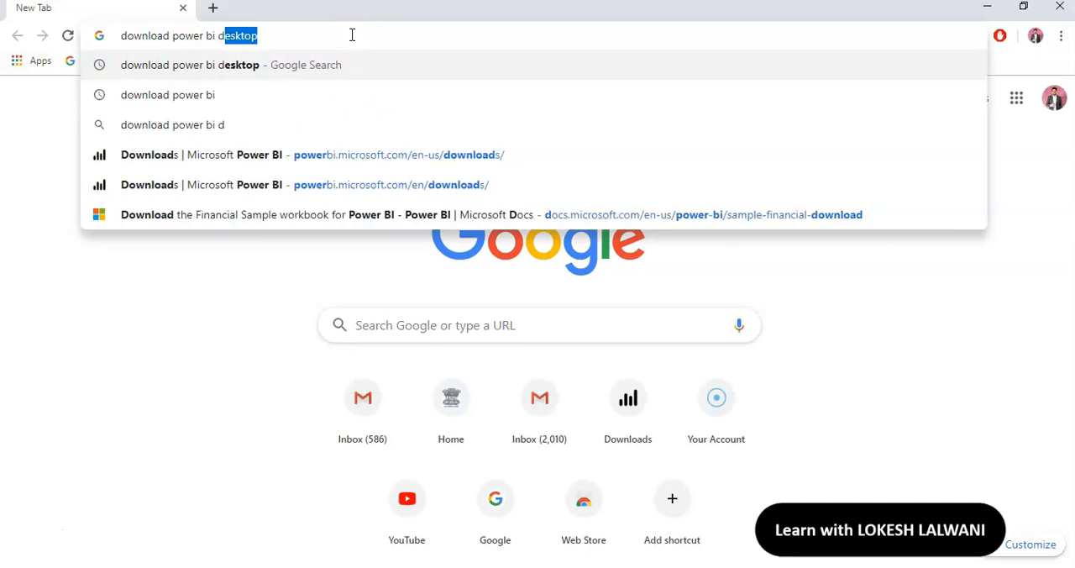
pyautogui.write('esktop')
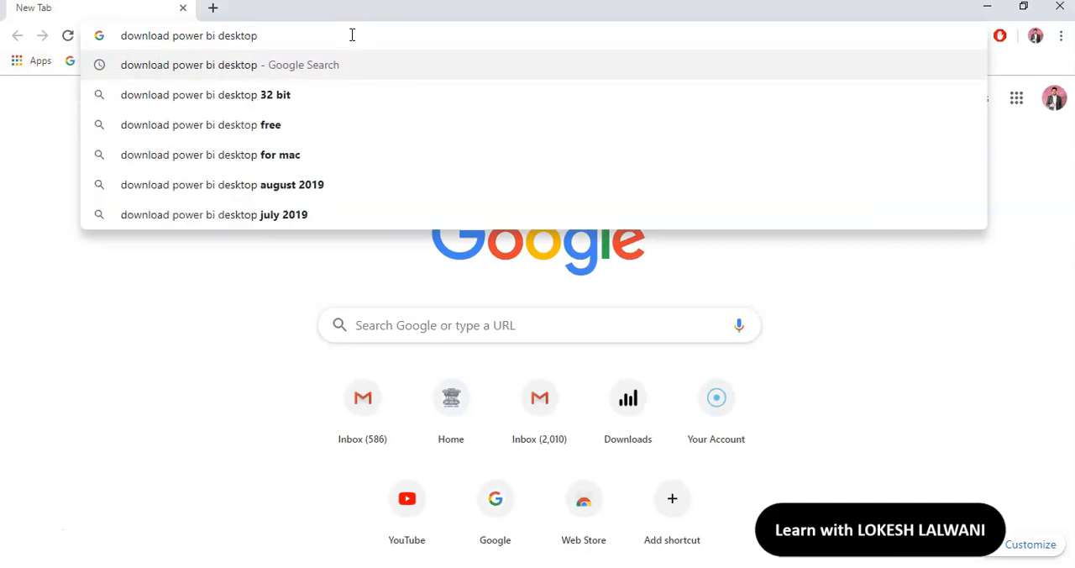
pyautogui.press('Return')
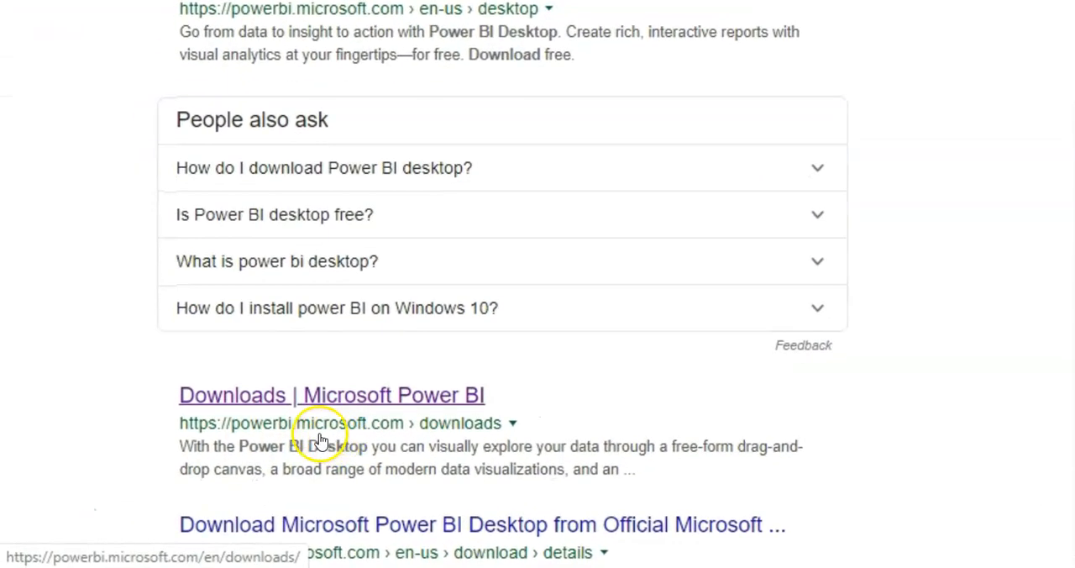
pyautogui.click(409, 402)
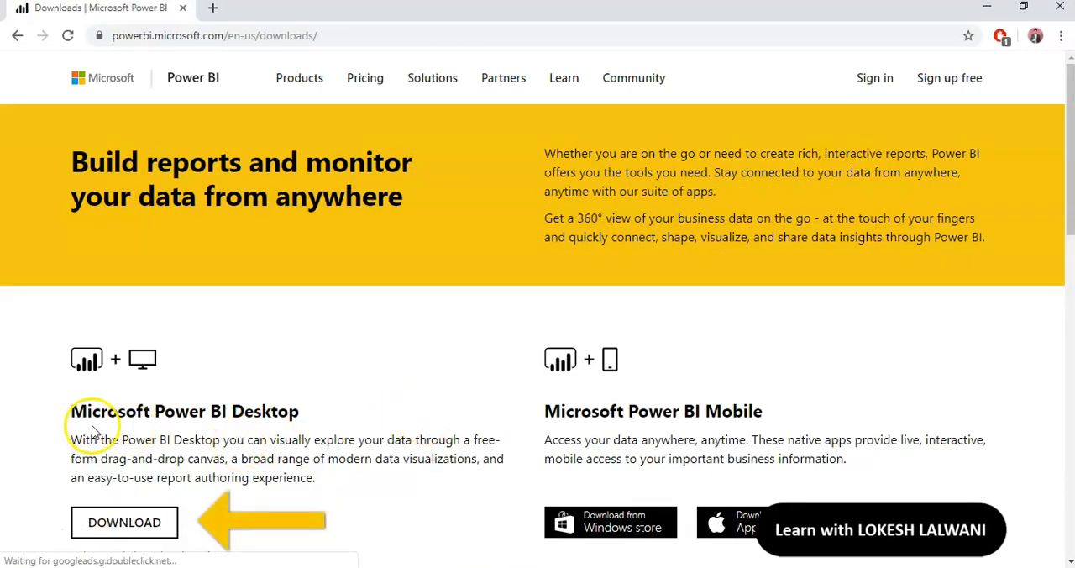
# Follow the Microsoft Power BI Desktop download to its Microsoft Store page, check the installation status, and close the store
pyautogui.click(141, 524)
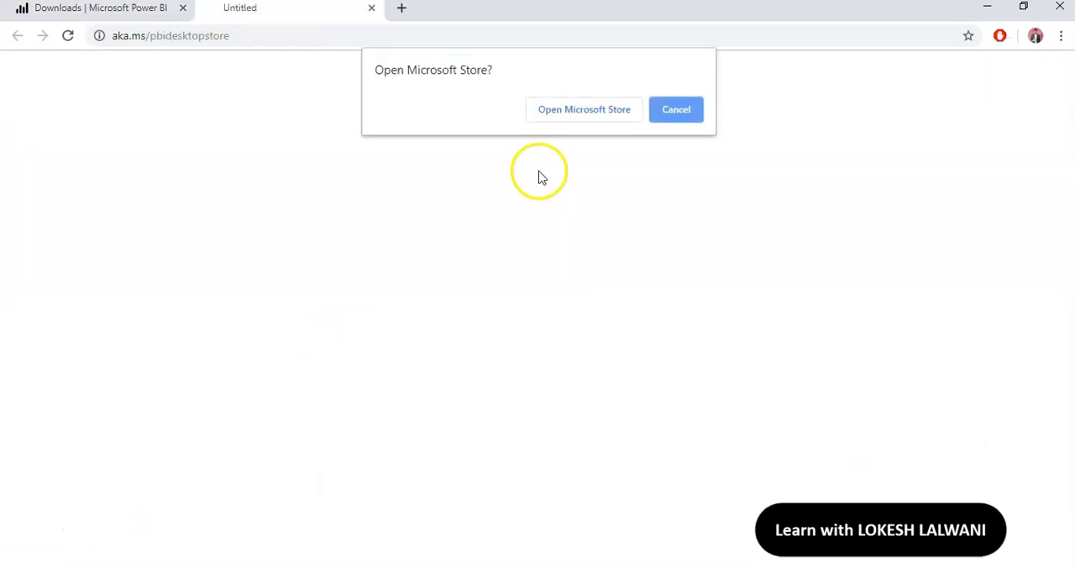
pyautogui.click(566, 118)
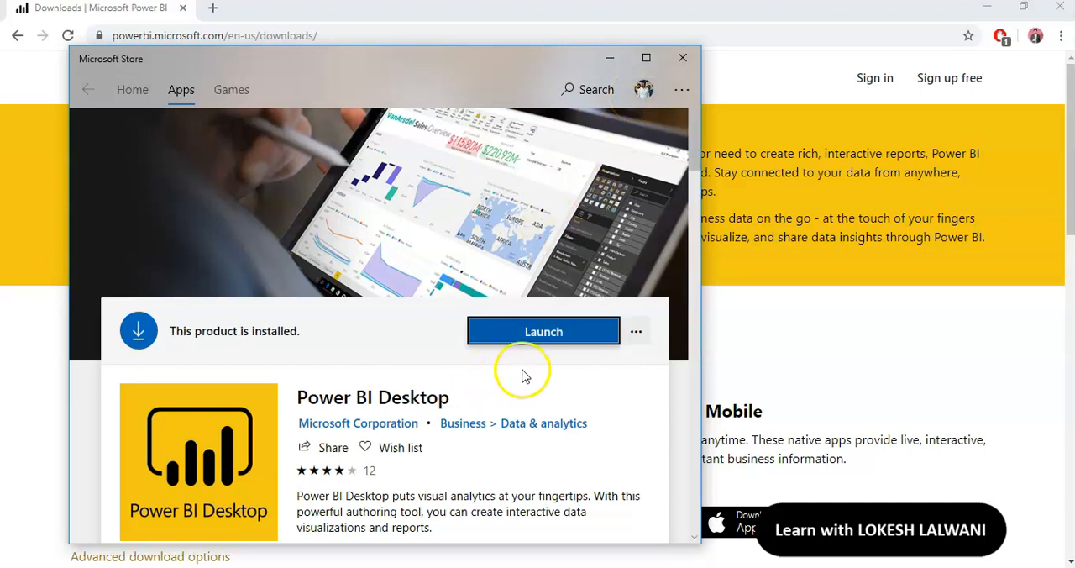
pyautogui.click(517, 341)
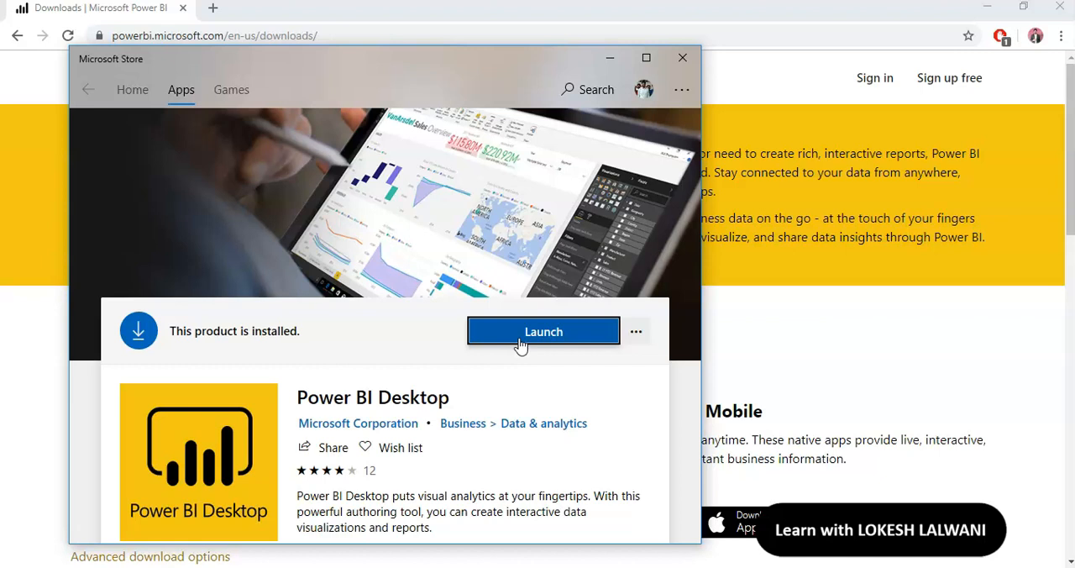
pyautogui.click(683, 58)
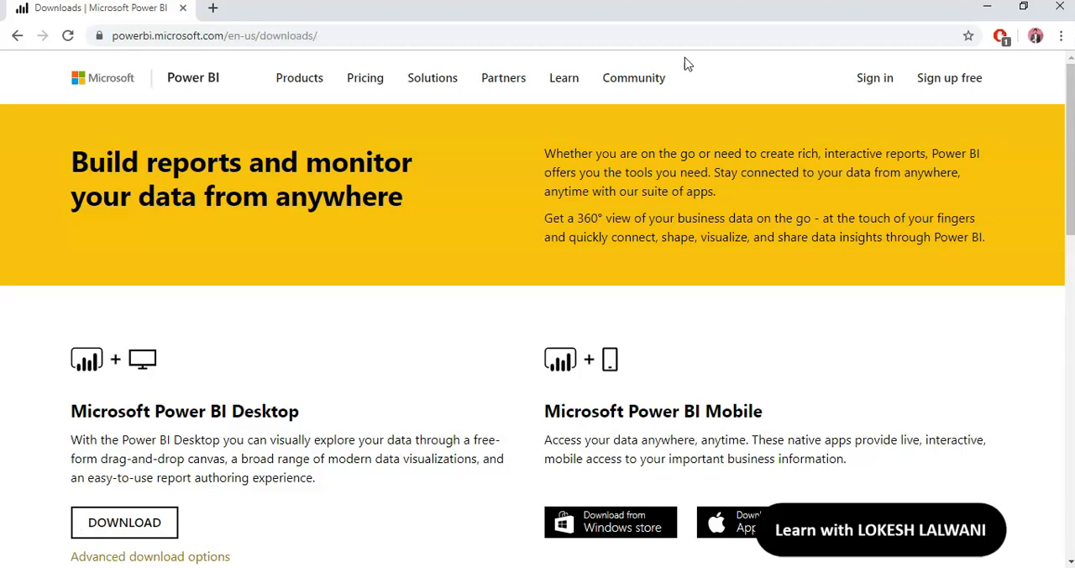
# Search Windows for "power", launch Power BI Desktop and dismiss its welcome screen
pyautogui.press('super+s')
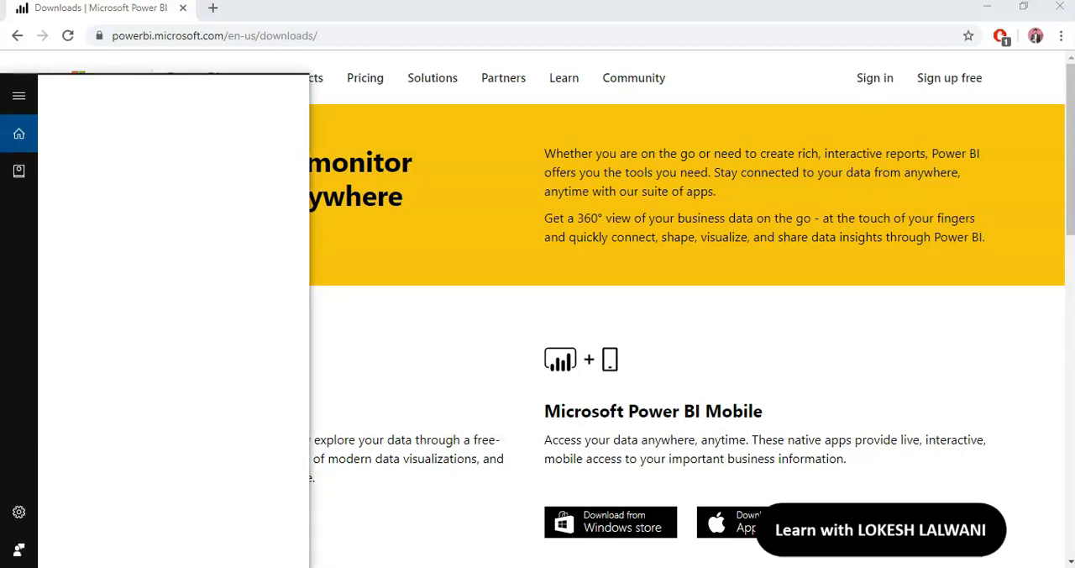
pyautogui.write('power')
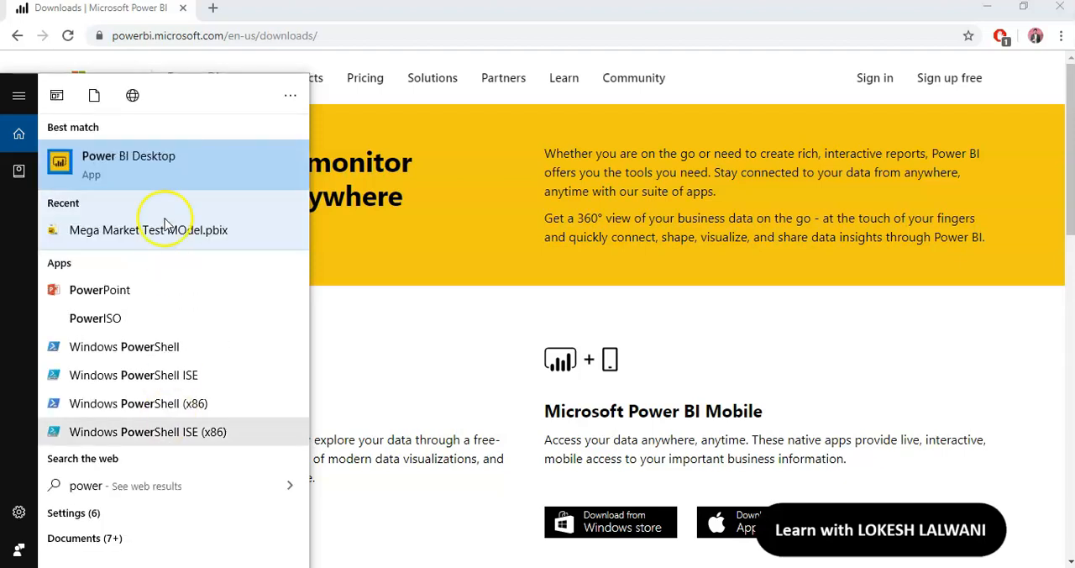
pyautogui.click(148, 173)
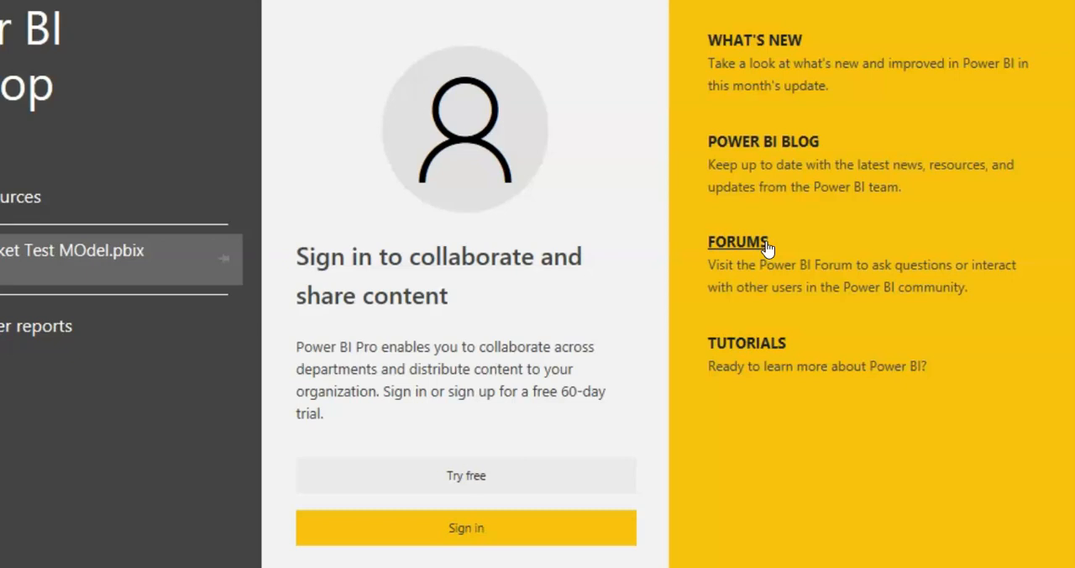
pyautogui.click(794, 242)
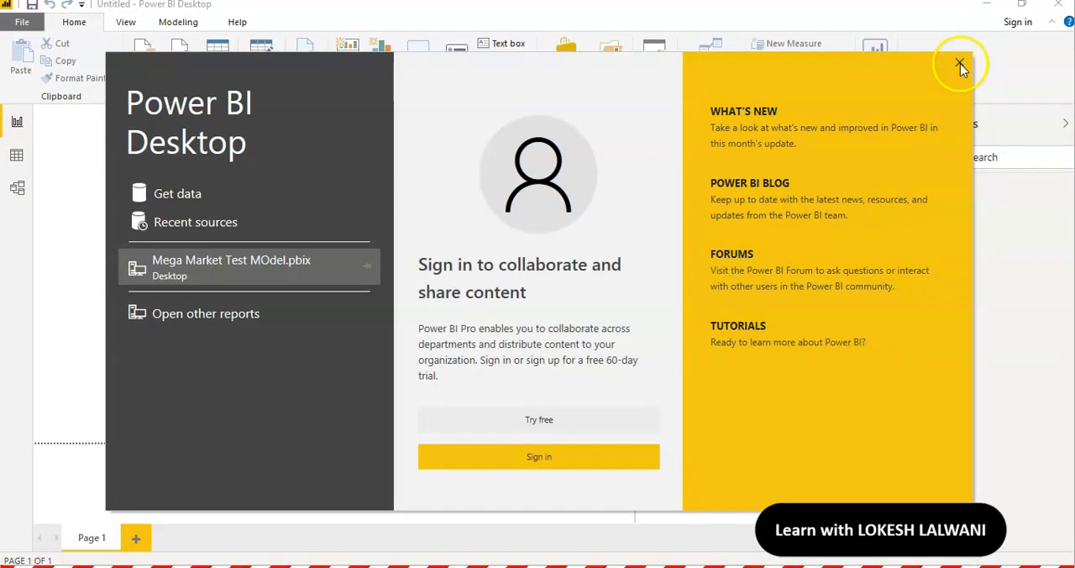
pyautogui.click(961, 63)
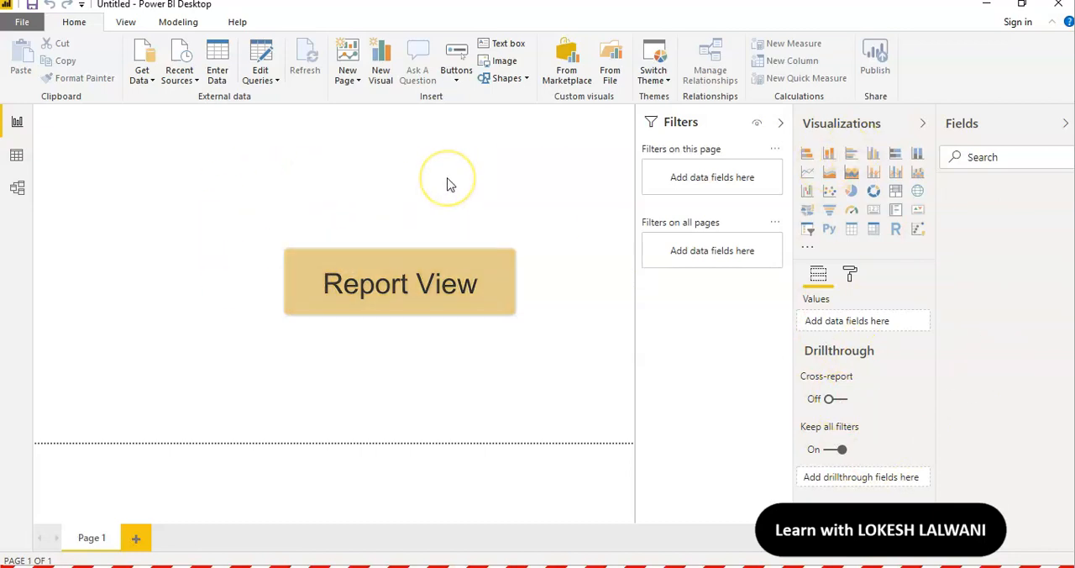
# Look at the Data view and the Model view, and return to the Report view
pyautogui.click(20, 158)
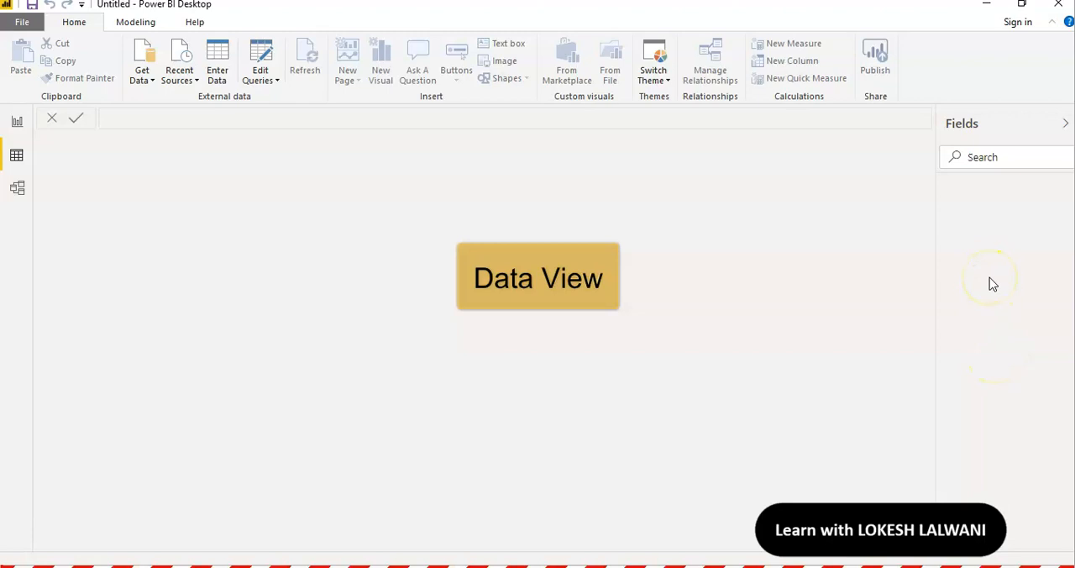
pyautogui.click(22, 194)
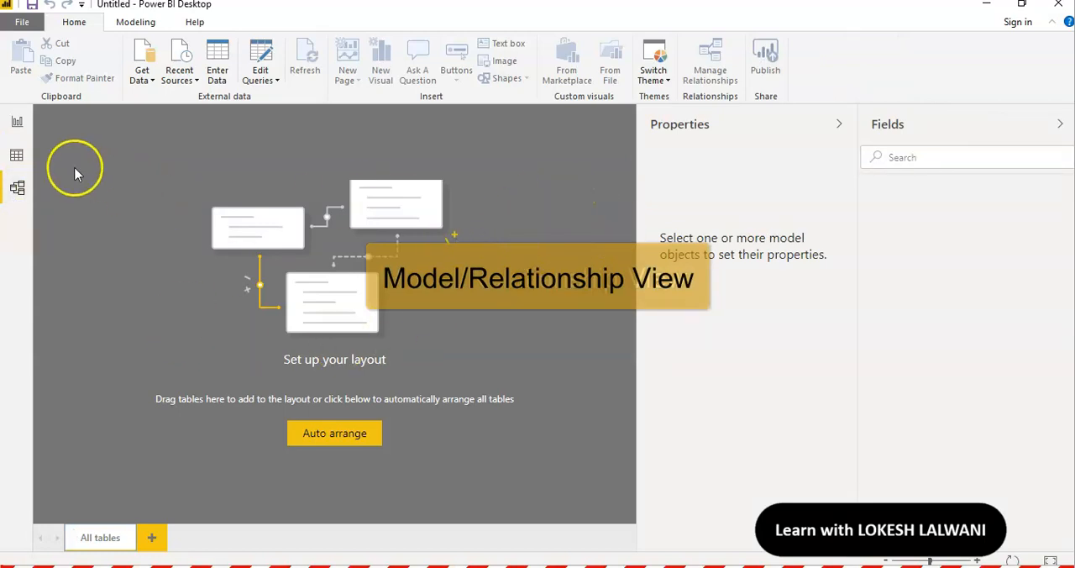
pyautogui.click(17, 122)
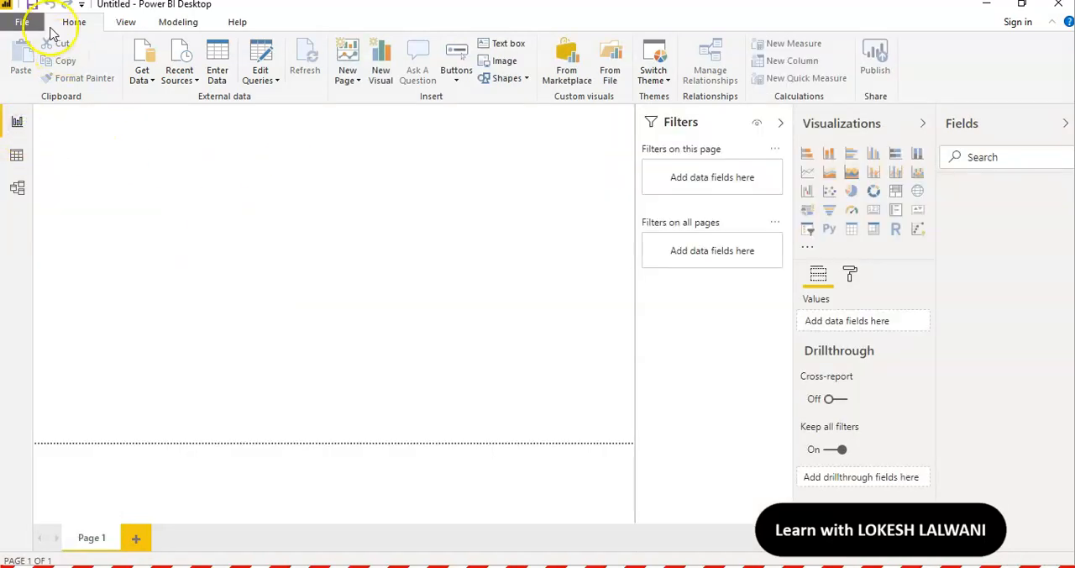
# Set the current file's import locale to English (United States) in the regional options and apply it
pyautogui.click(23, 22)
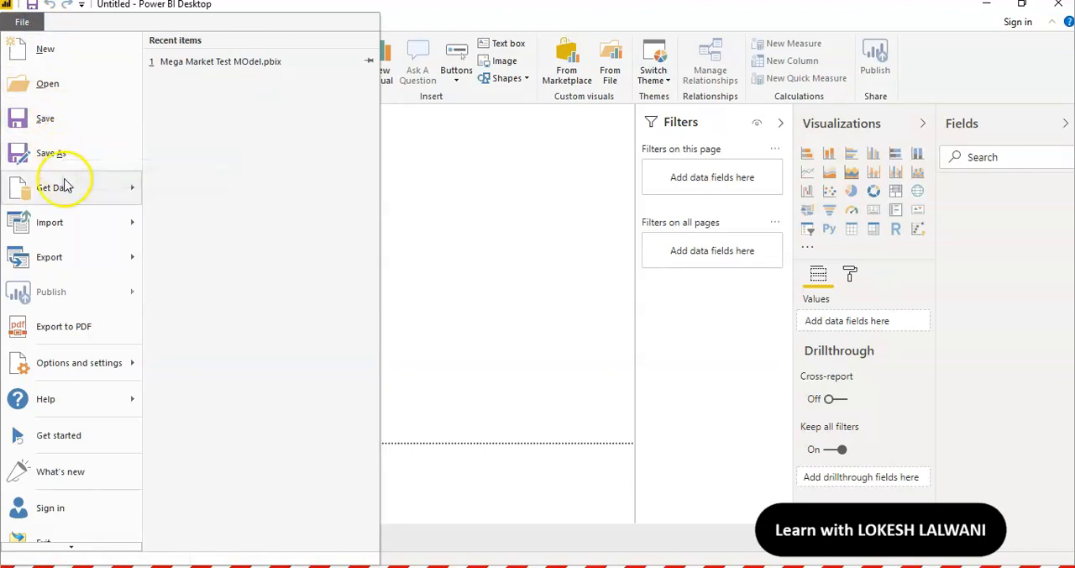
pyautogui.moveTo(73, 363)
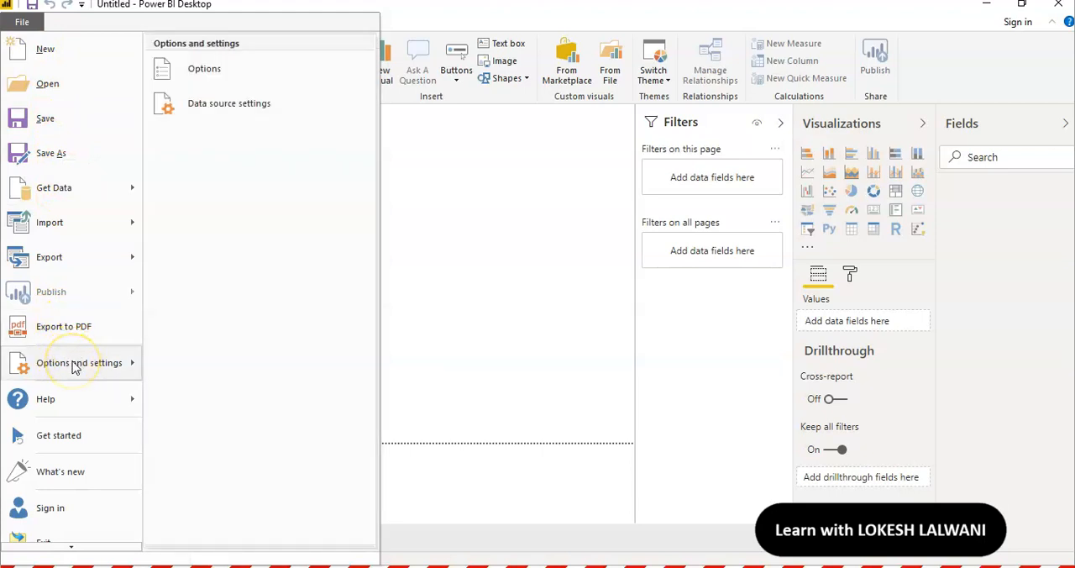
pyautogui.click(229, 73)
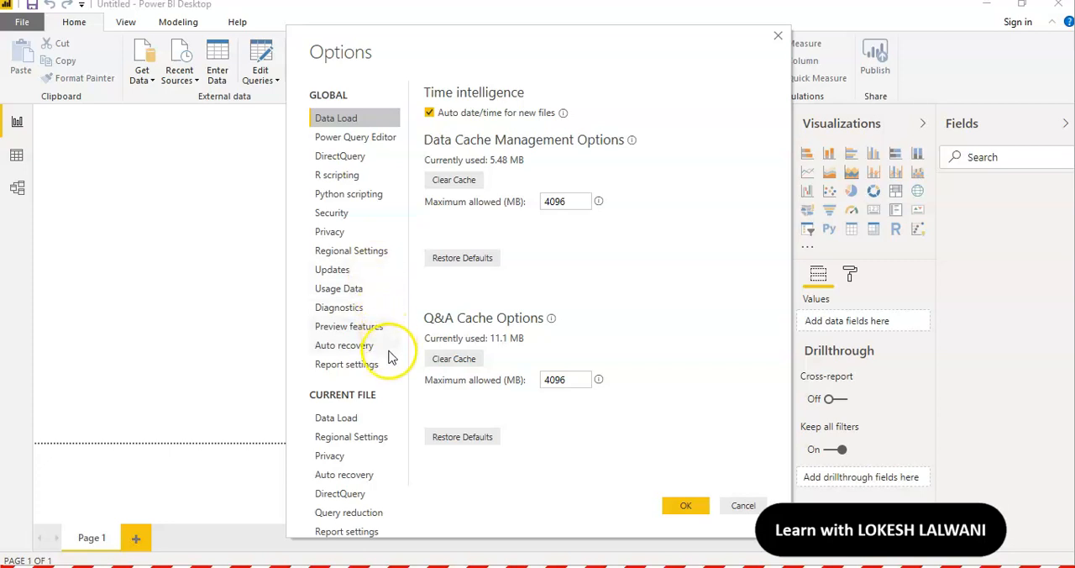
pyautogui.click(365, 445)
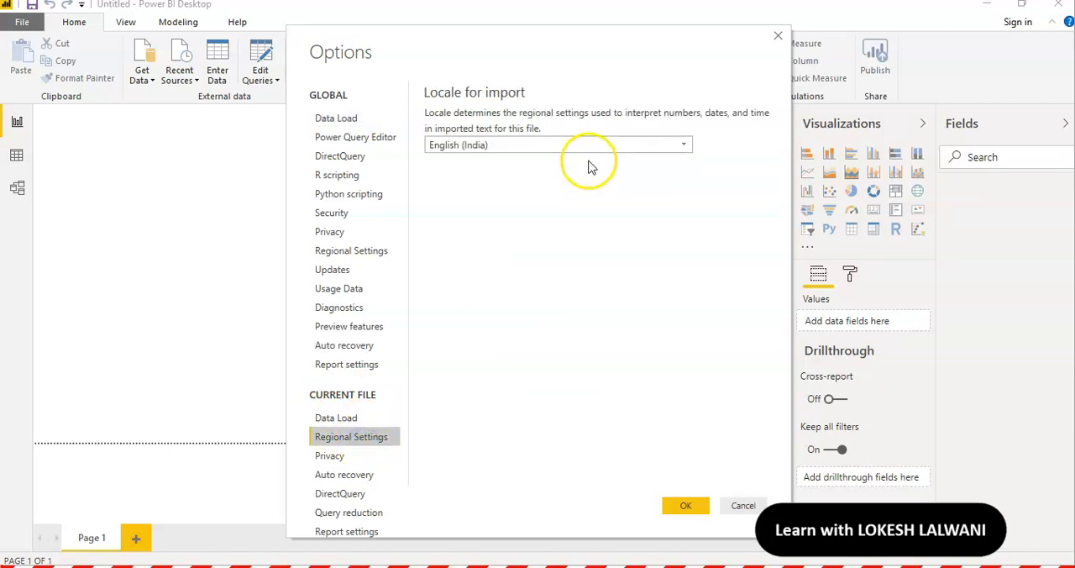
pyautogui.click(597, 148)
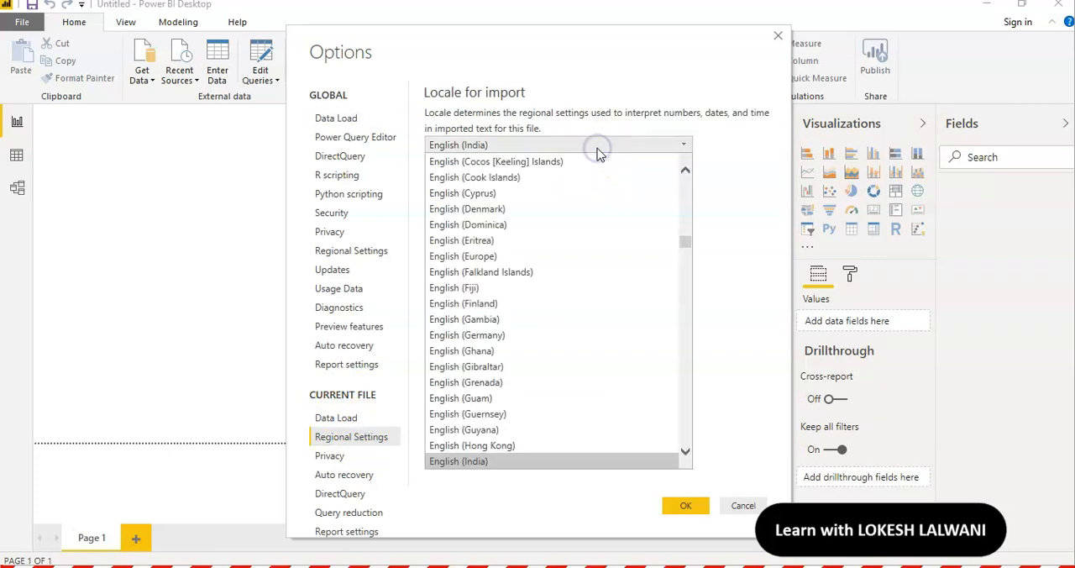
pyautogui.moveTo(686, 241); pyautogui.dragTo(686, 273)
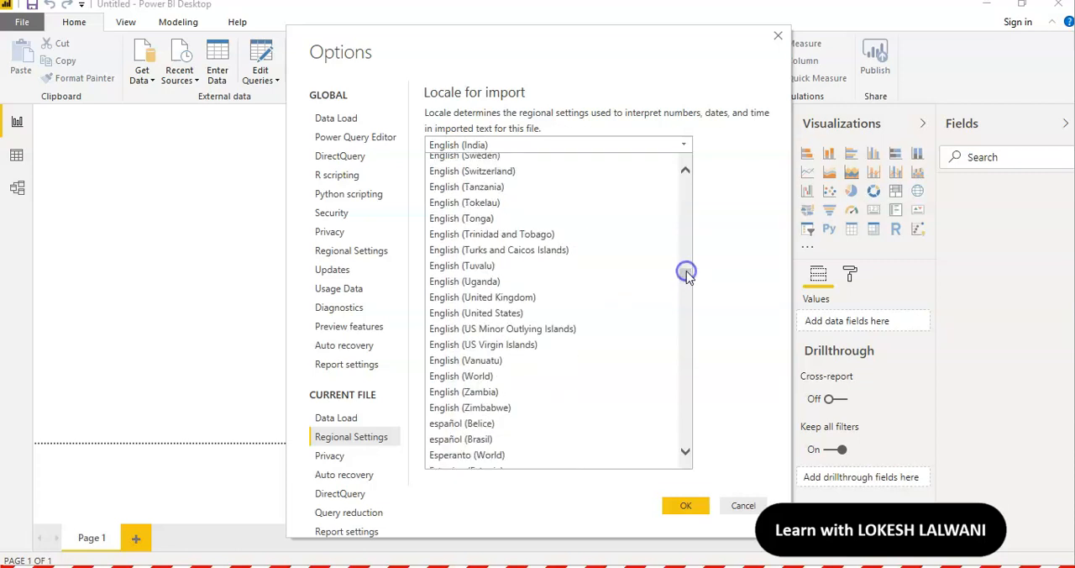
pyautogui.click(553, 314)
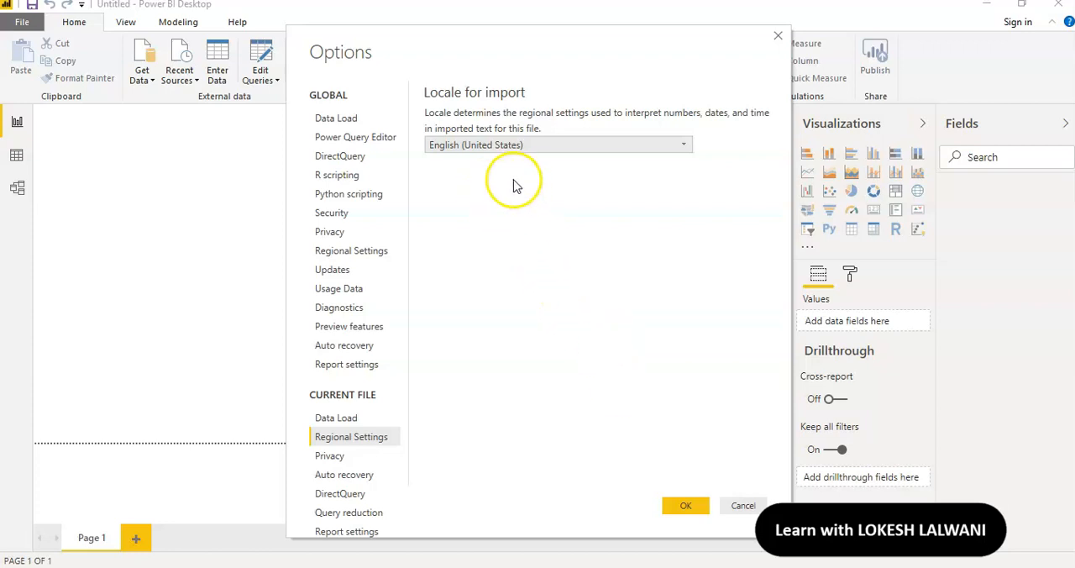
pyautogui.click(685, 506)
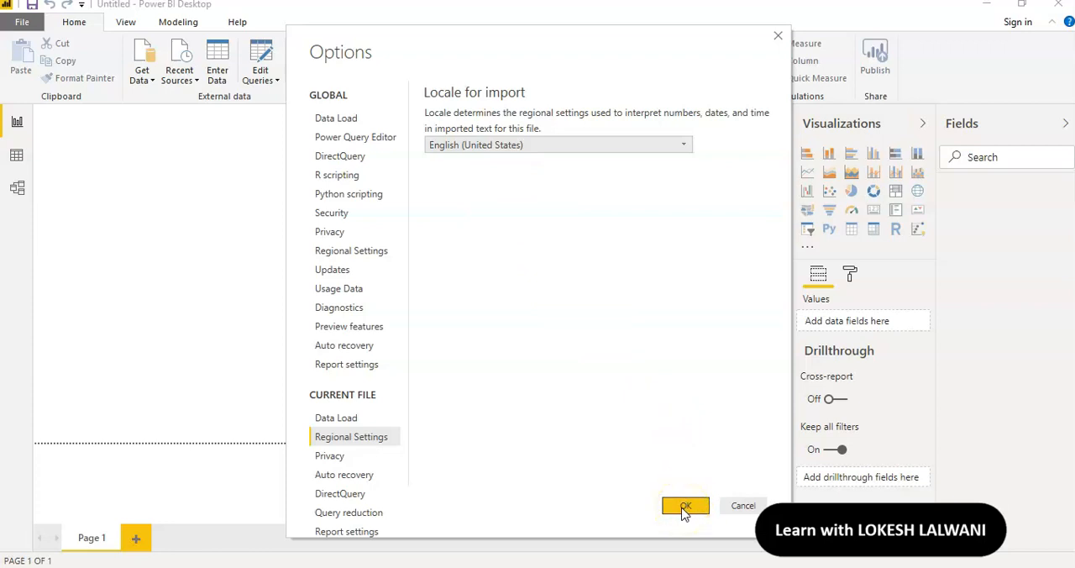
pyautogui.click(685, 507)
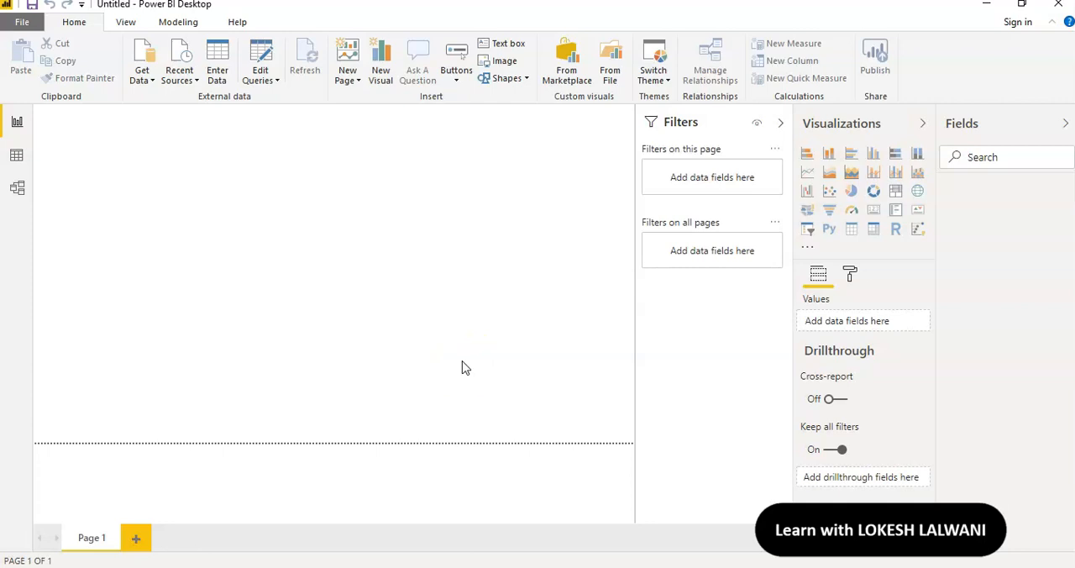
# Turn off autodetecting new relationships after data is loaded for the current file, check the regional settings and apply the options
pyautogui.click(23, 22)
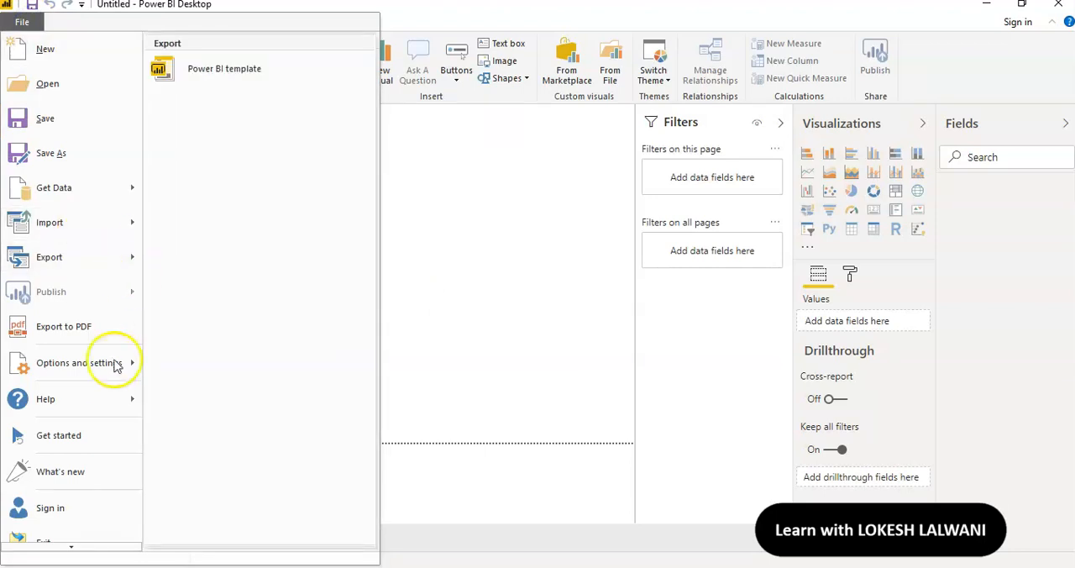
pyautogui.moveTo(109, 366)
pyautogui.click(232, 75)
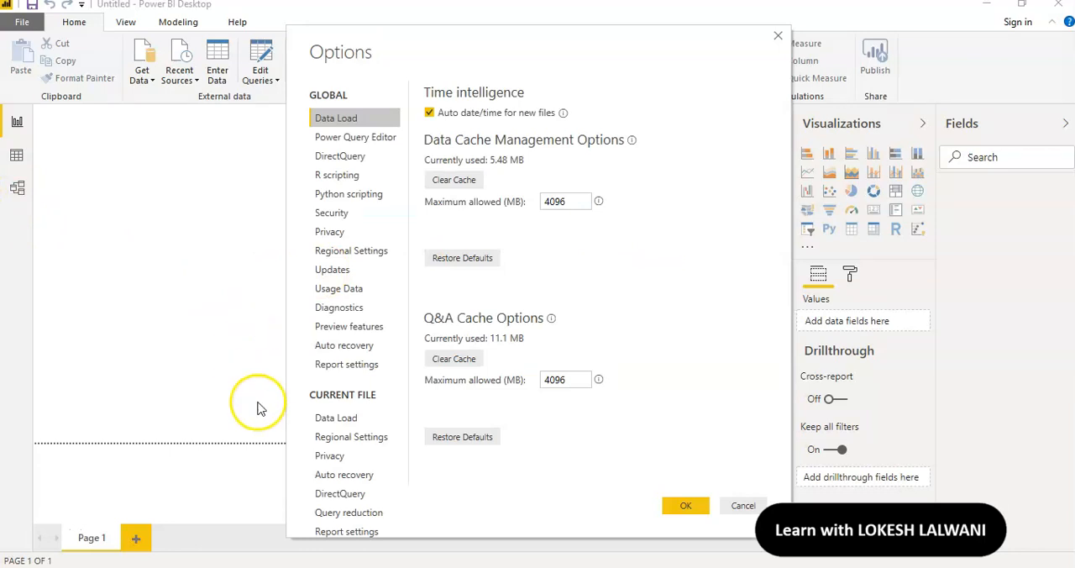
pyautogui.click(342, 427)
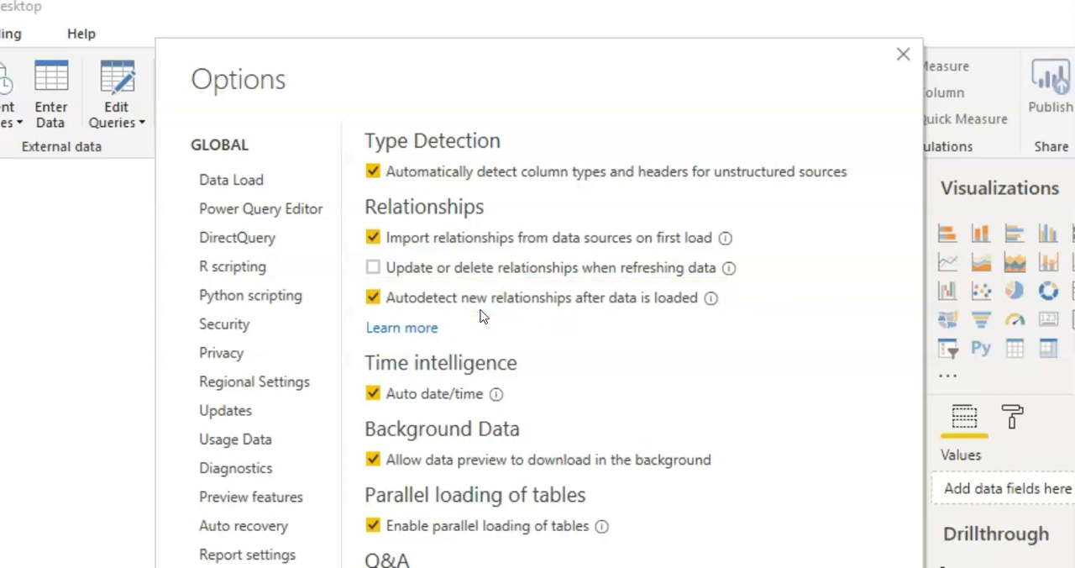
pyautogui.click(372, 298)
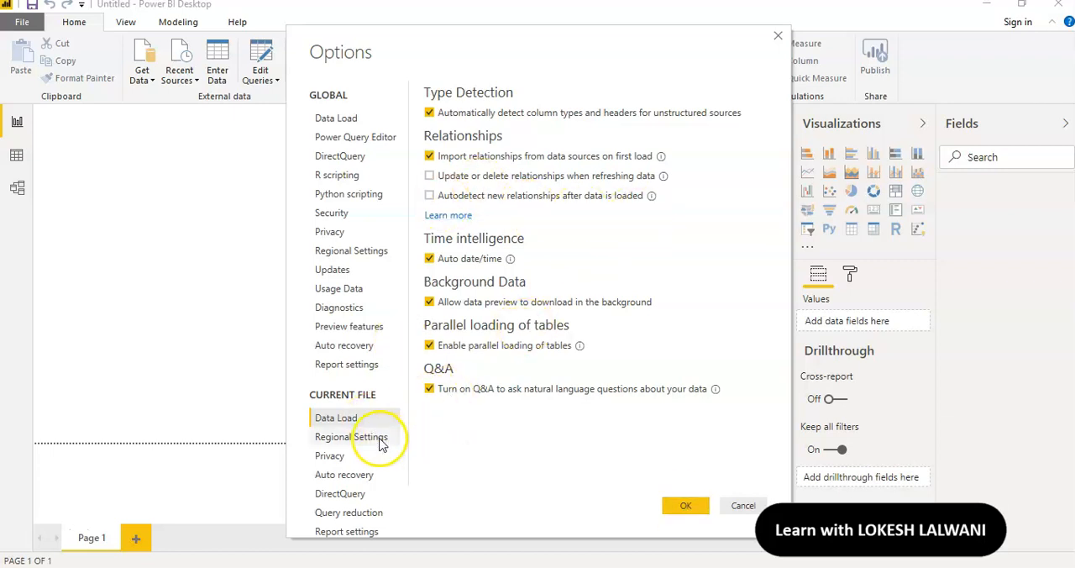
pyautogui.click(375, 438)
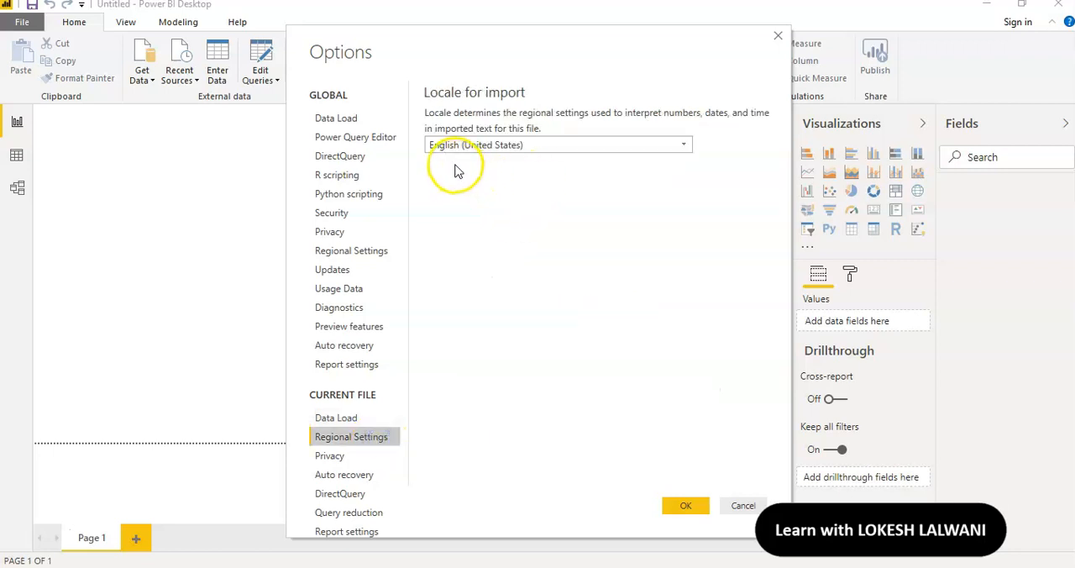
pyautogui.click(685, 505)
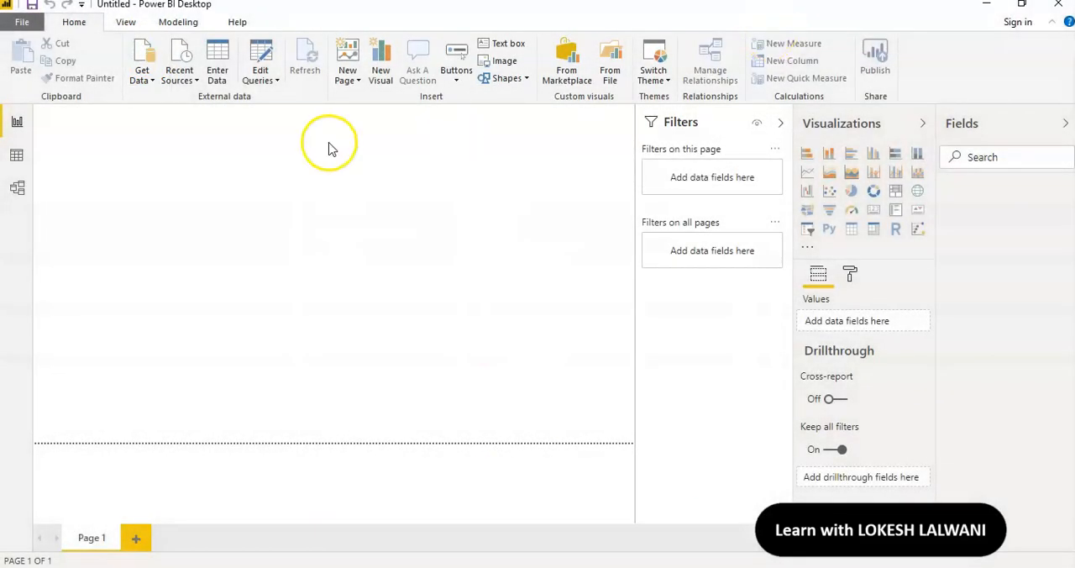
# Connect to an Excel workbook from the full list of data sources and open Customers.xlsx in the Power BI Data folder
pyautogui.click(148, 81)
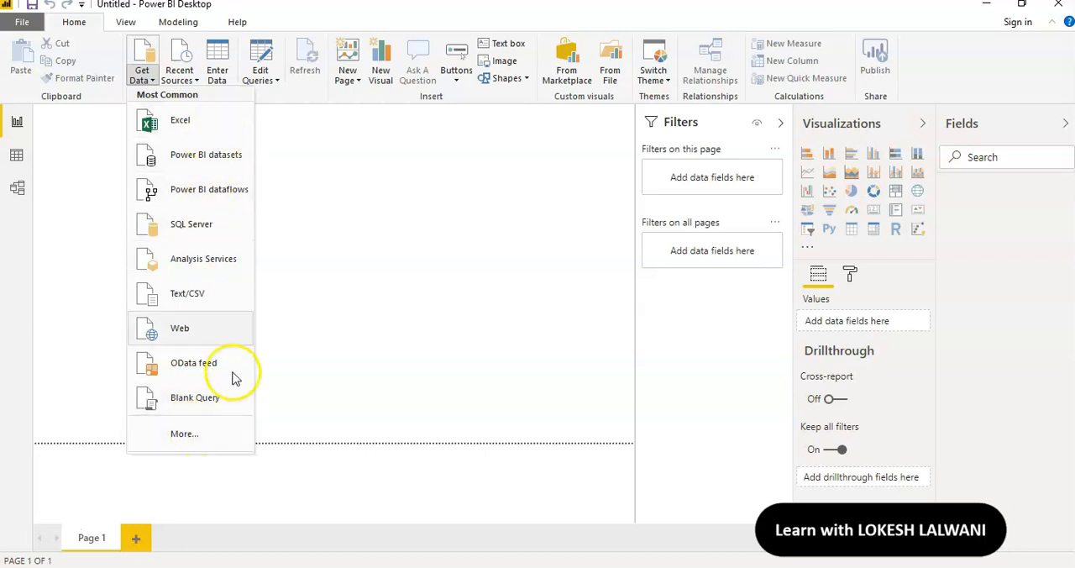
pyautogui.click(295, 234)
pyautogui.click(143, 57)
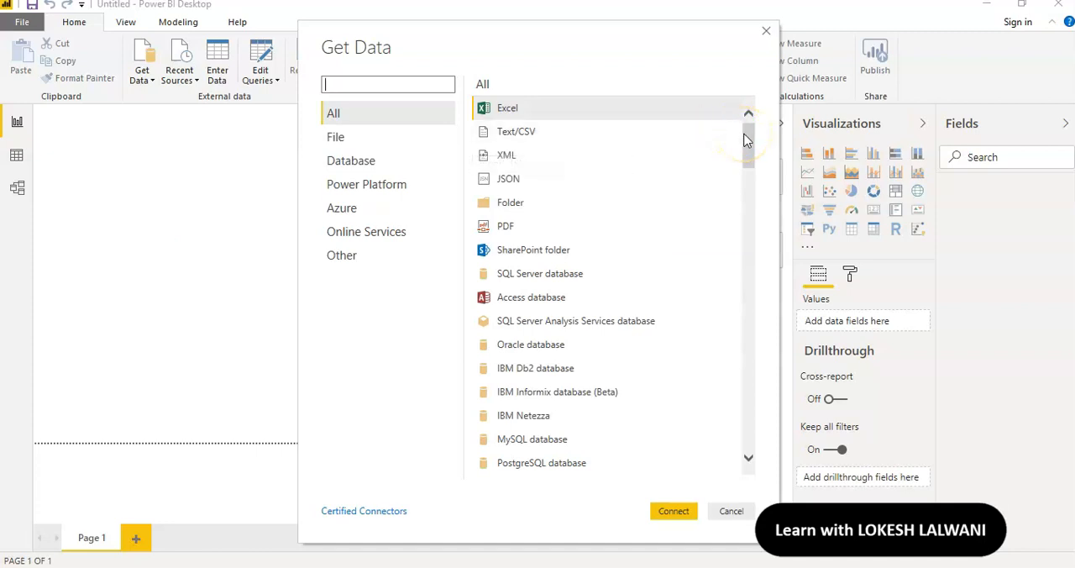
pyautogui.moveTo(749, 132)
pyautogui.mouseDown()
pyautogui.moveTo(747, 446)
pyautogui.moveTo(768, 175)
pyautogui.moveTo(758, 122)
pyautogui.mouseUp()
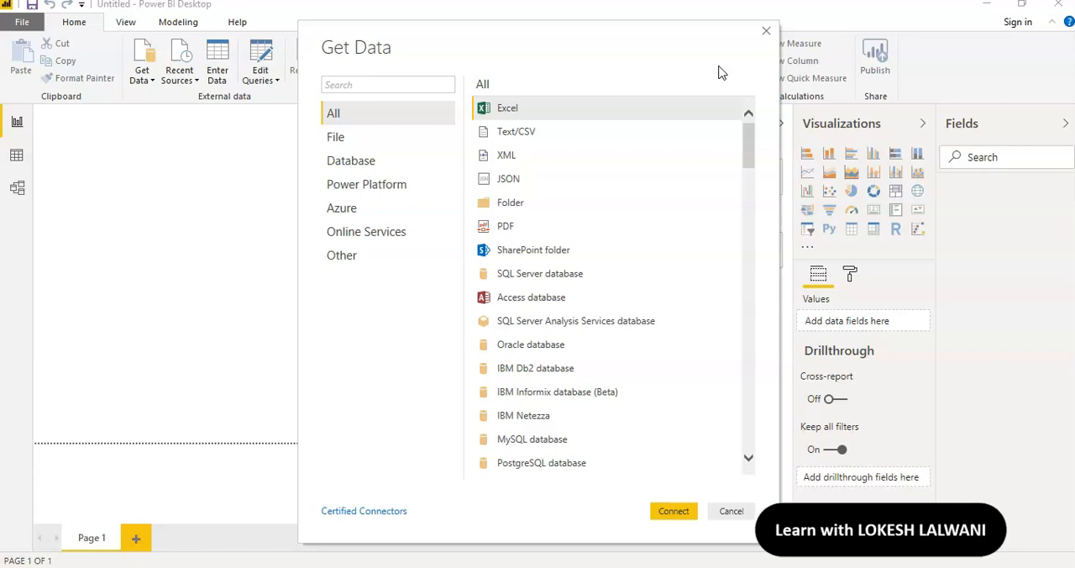
pyautogui.click(540, 107)
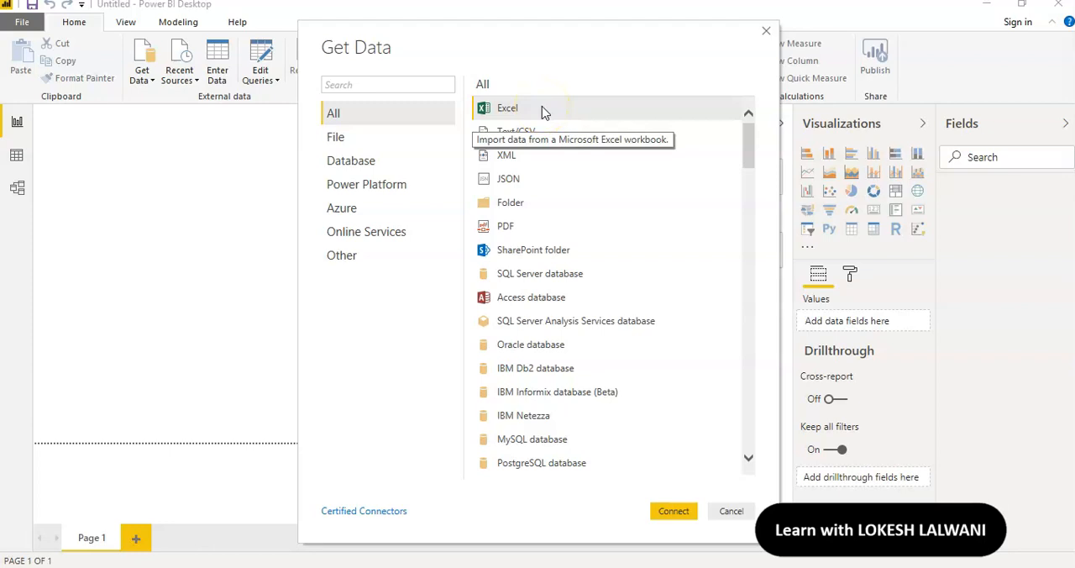
pyautogui.click(669, 514)
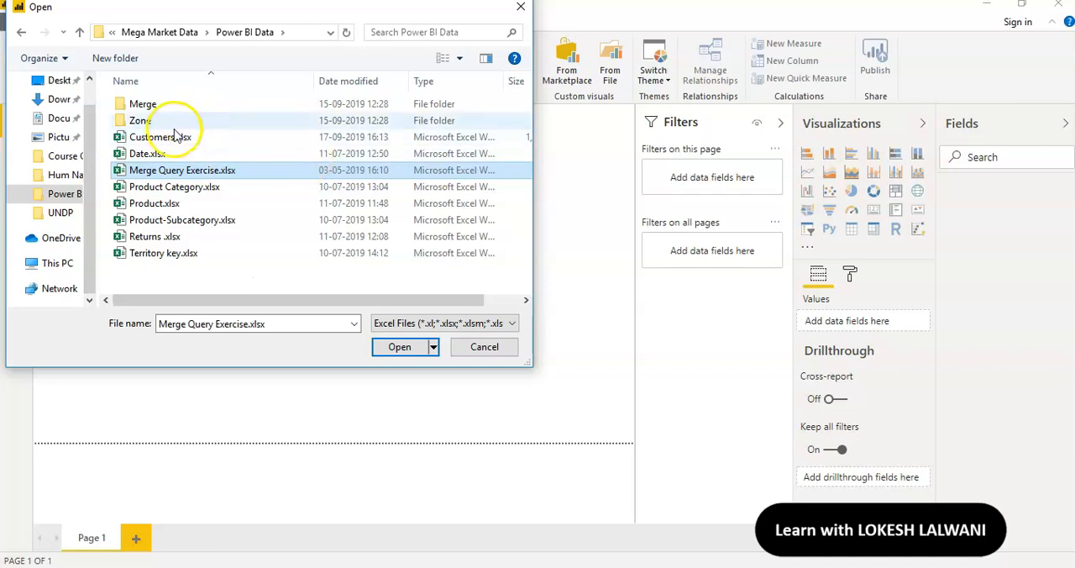
pyautogui.click(163, 141)
pyautogui.click(403, 349)
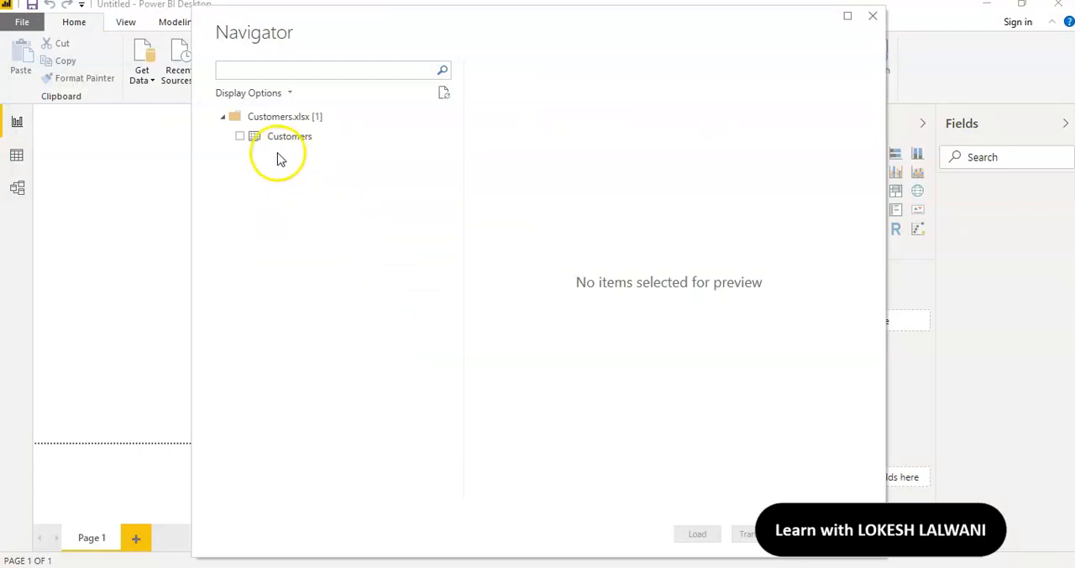
# Select the Customers sheet for import and open it in Power Query Editor for transformation instead of loading it directly
pyautogui.click(240, 137)
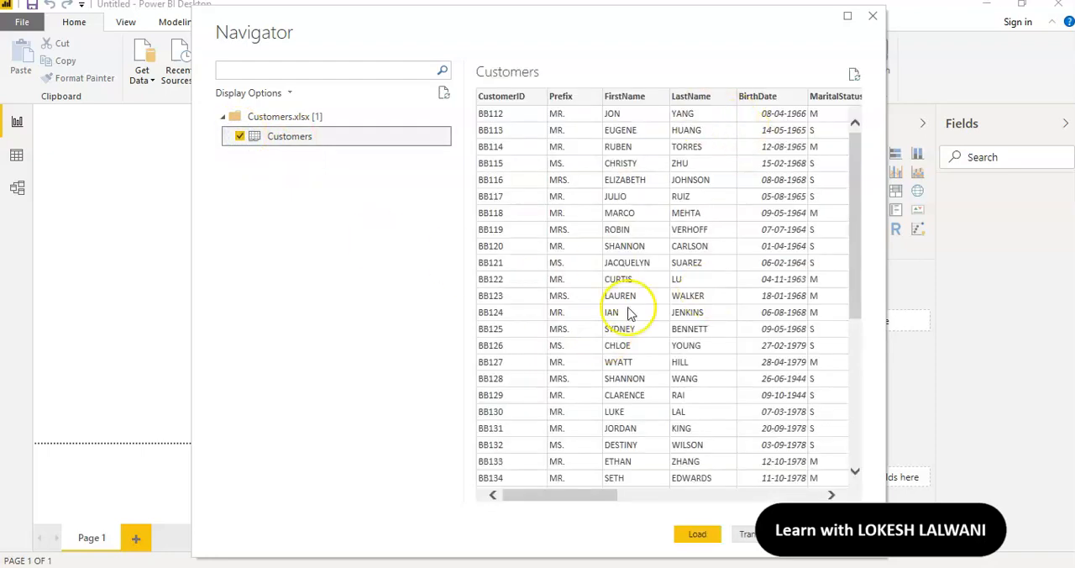
pyautogui.click(696, 535)
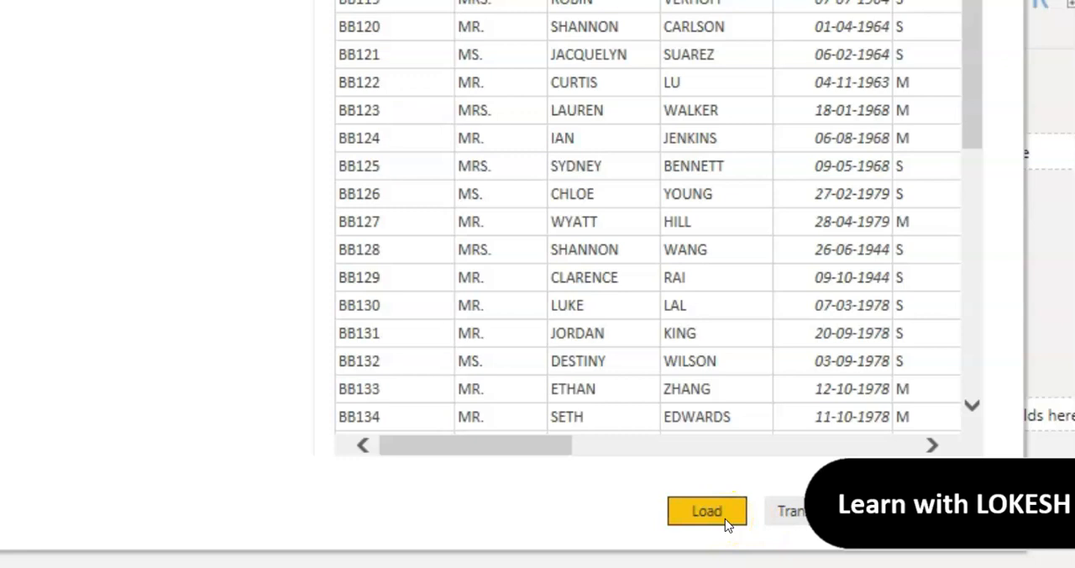
pyautogui.click(84, 237)
pyautogui.click(316, 101)
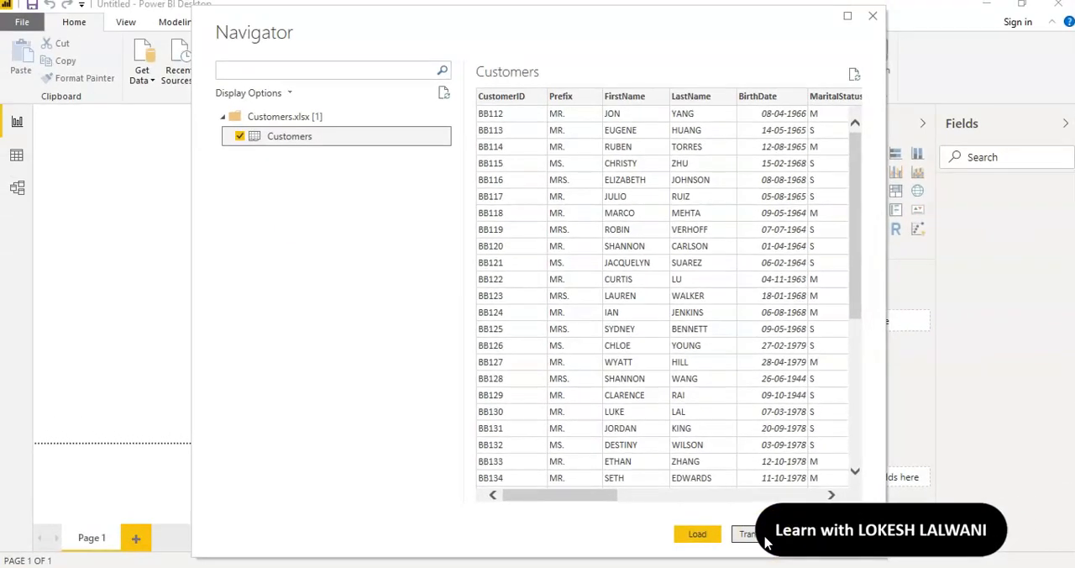
pyautogui.click(765, 542)
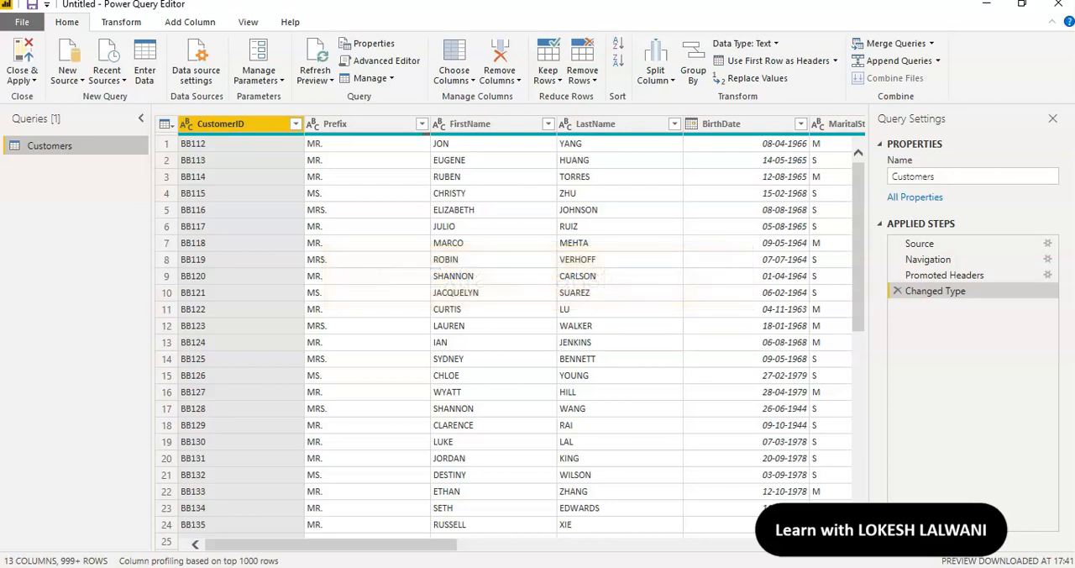
# Shrink and move the Power Query Editor window to view the report window behind it, and maximize it again
pyautogui.click(1021, 4)
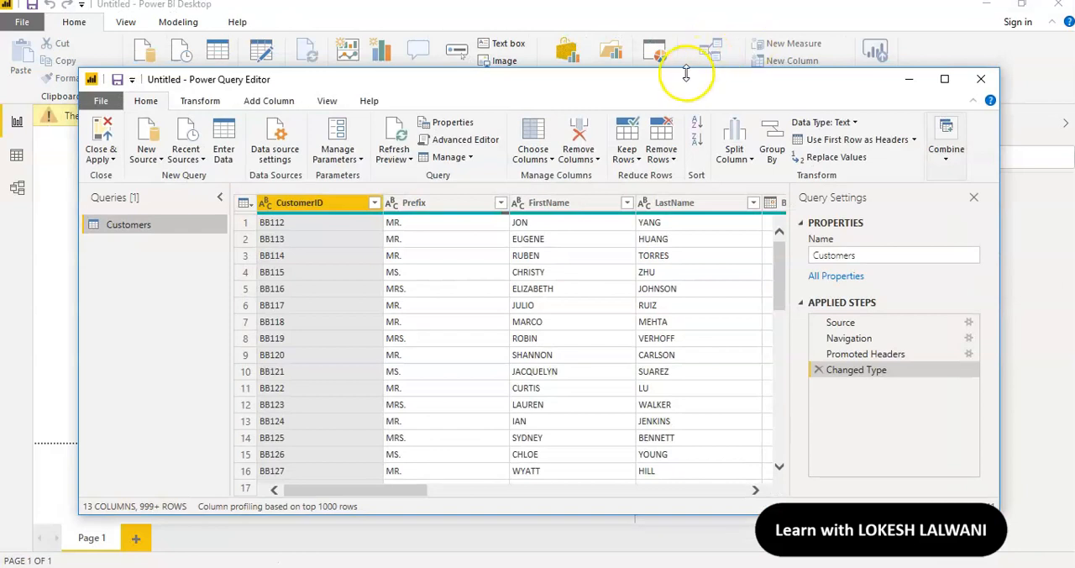
pyautogui.moveTo(677, 83); pyautogui.dragTo(655, 168)
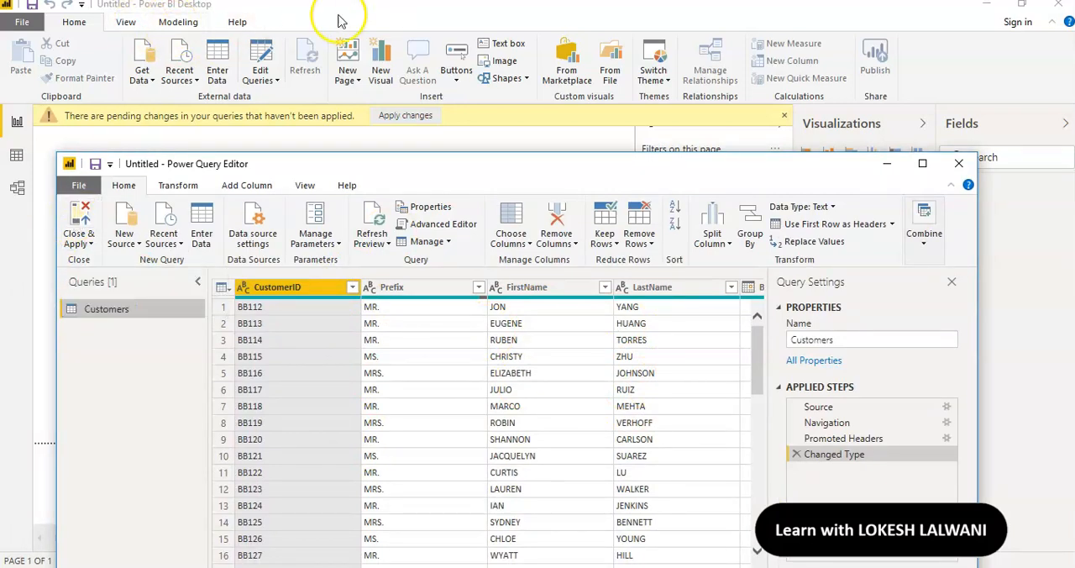
pyautogui.click(922, 163)
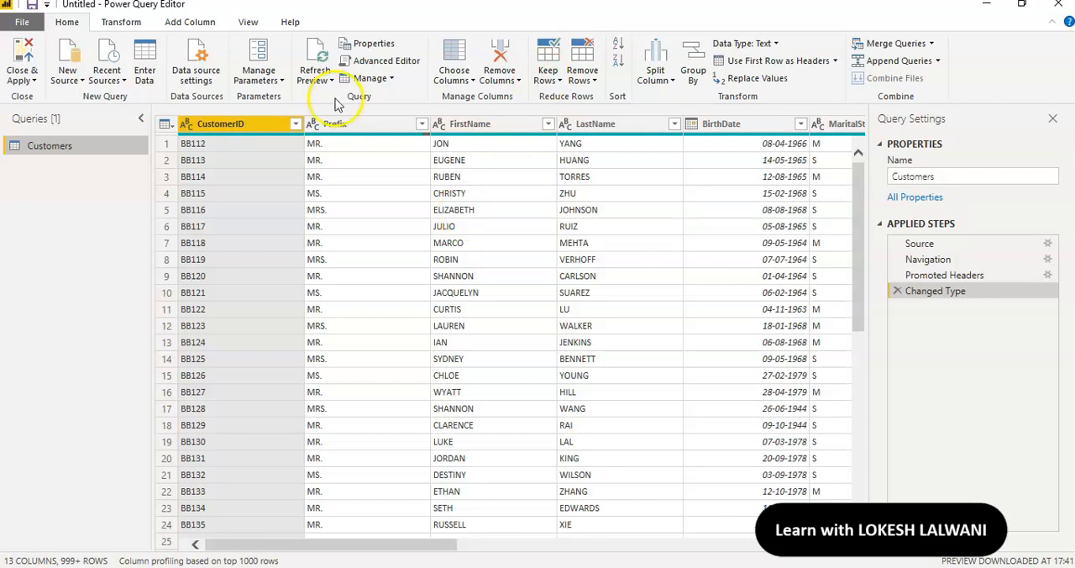
# Check the Customers columns' data types and change AnnualIncome to Fixed decimal number, replacing the current type conversion
pyautogui.click(966, 176)
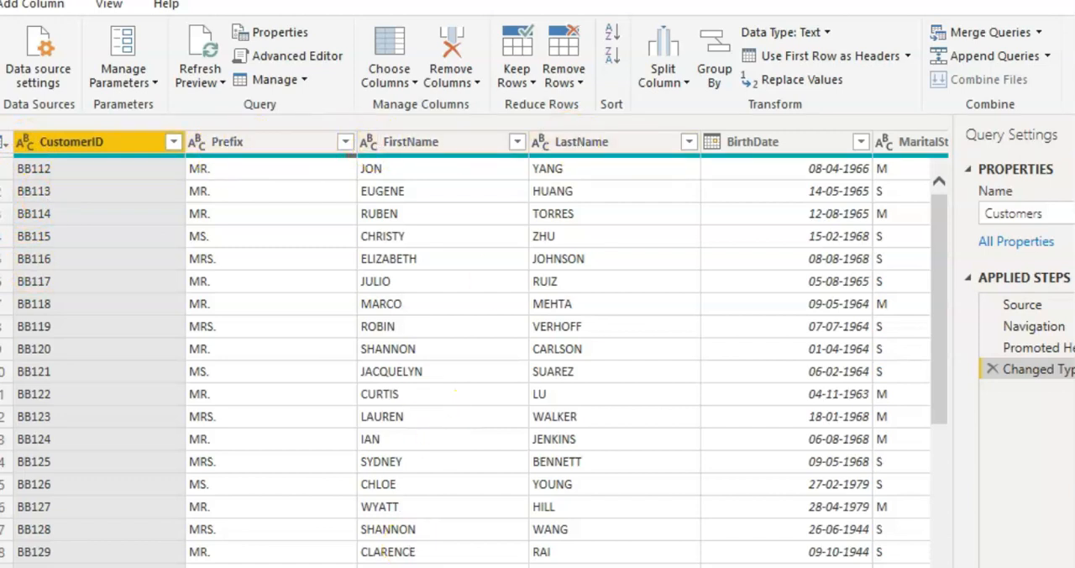
pyautogui.hscroll(8, 481, 349)
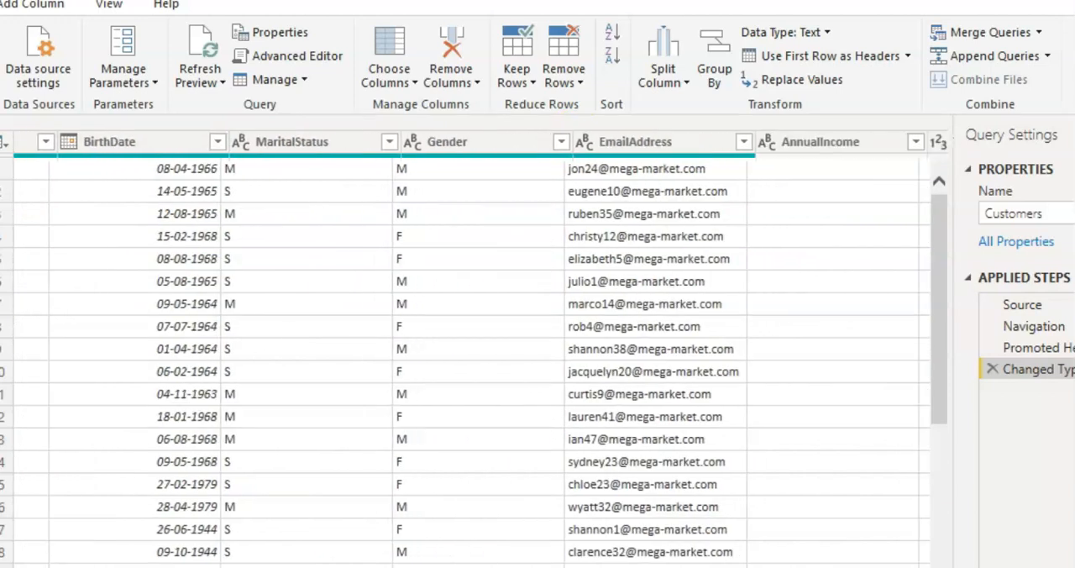
pyautogui.click(57, 144)
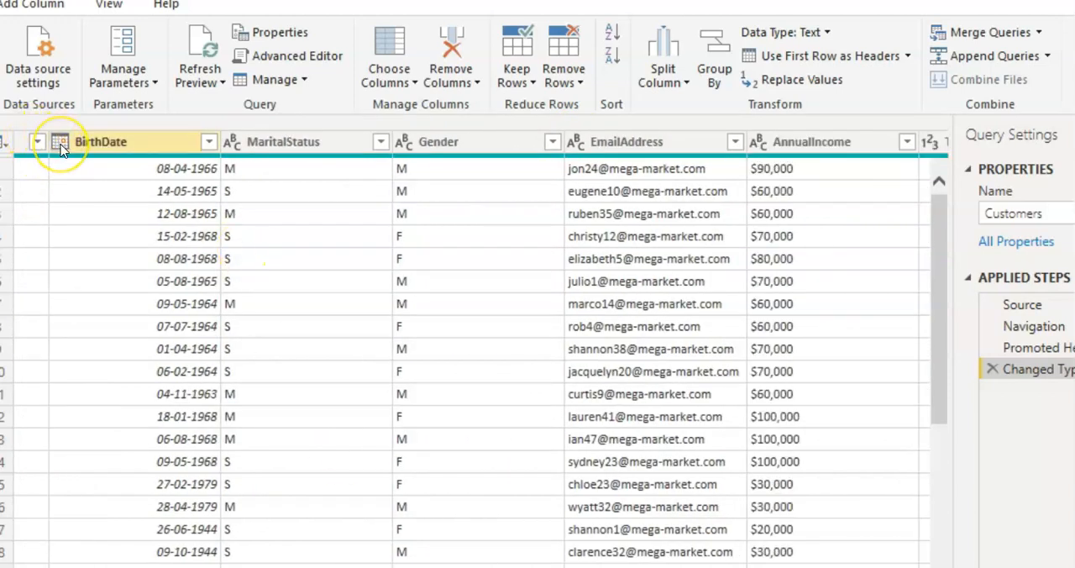
pyautogui.click(239, 146)
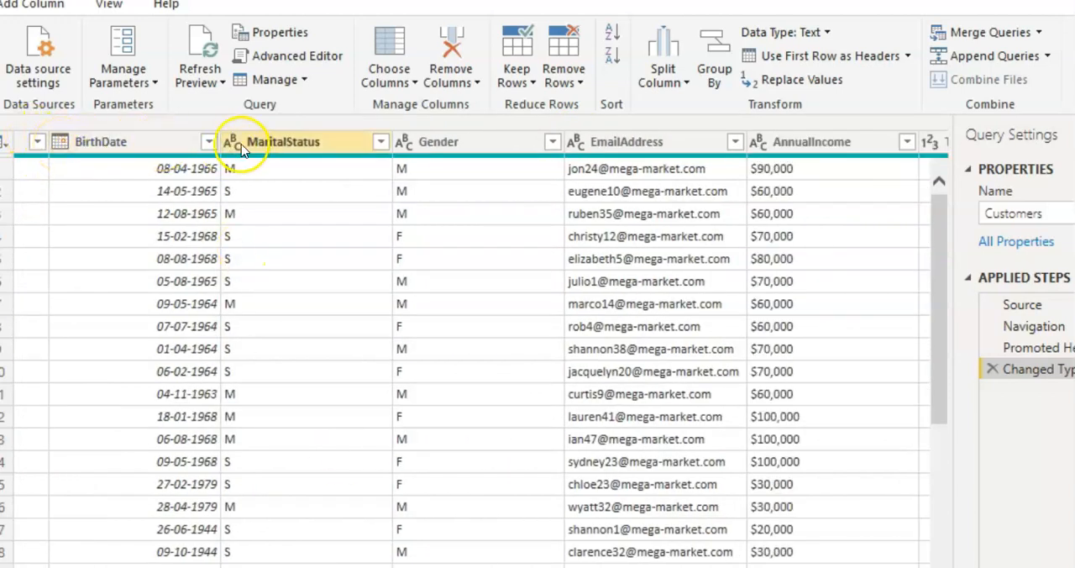
pyautogui.click(435, 144)
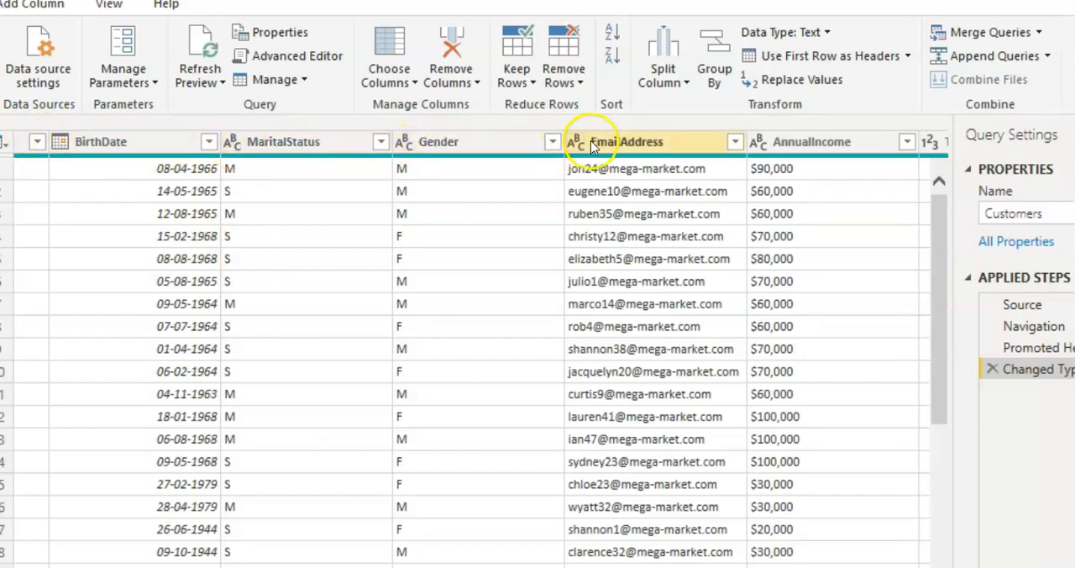
pyautogui.hscroll(10, 718, 401)
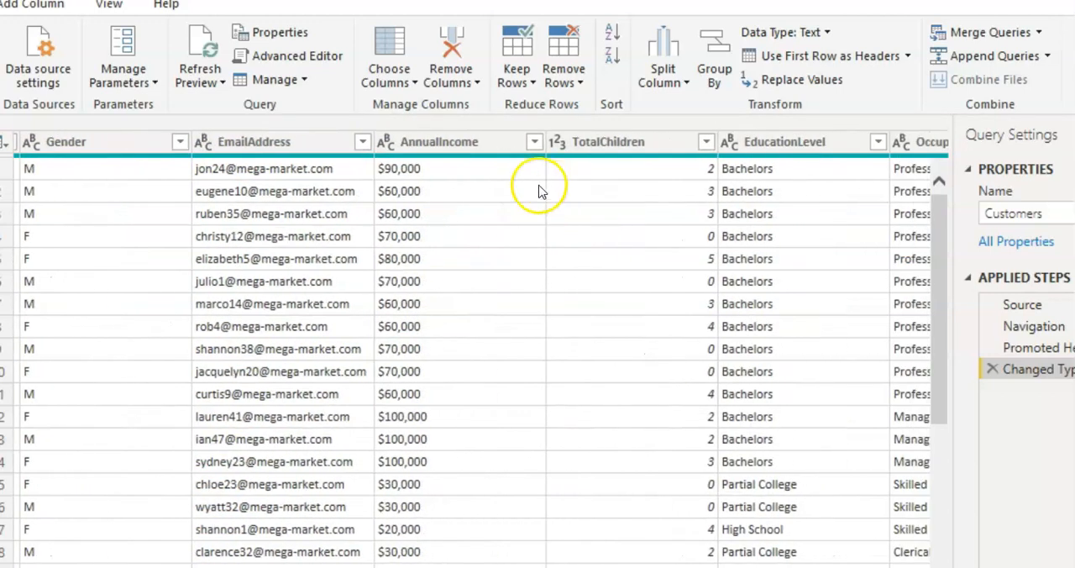
pyautogui.click(389, 146)
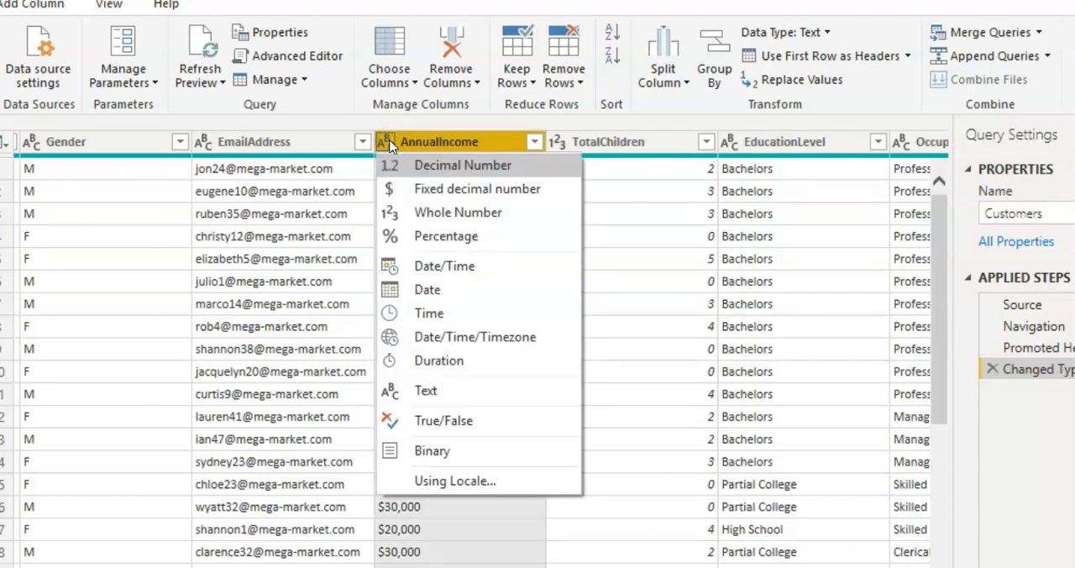
pyautogui.click(446, 191)
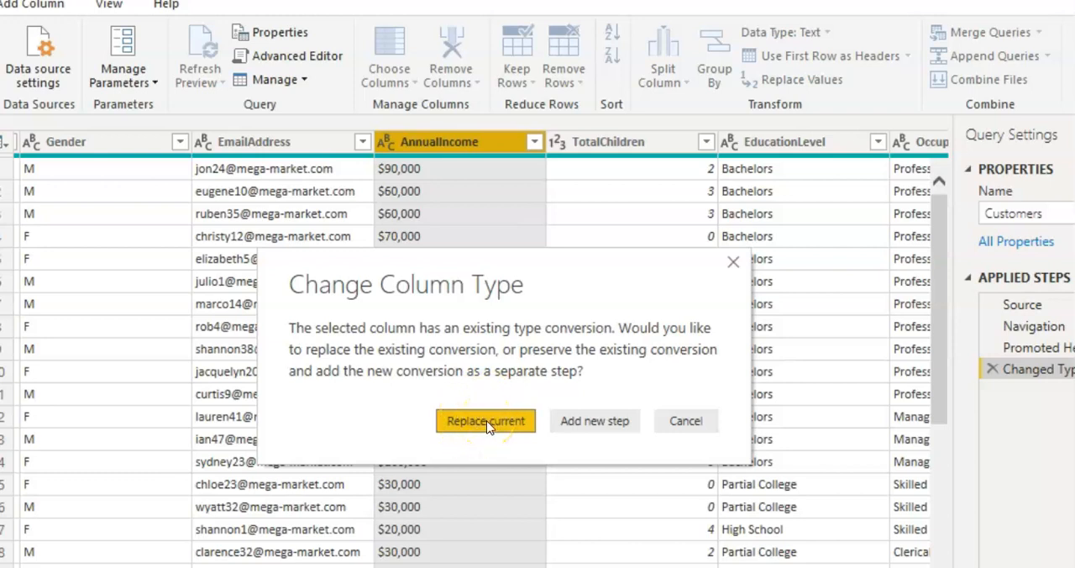
pyautogui.click(485, 420)
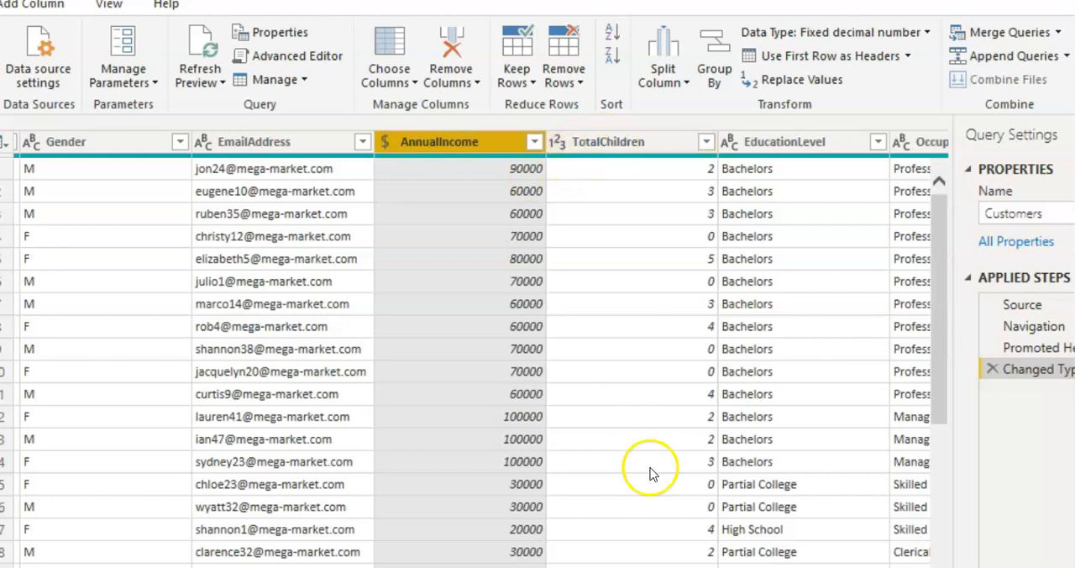
# Check the data types of the remaining Customers columns from TotalChildren through HomeOwner
pyautogui.hscroll(5, 482, 349)
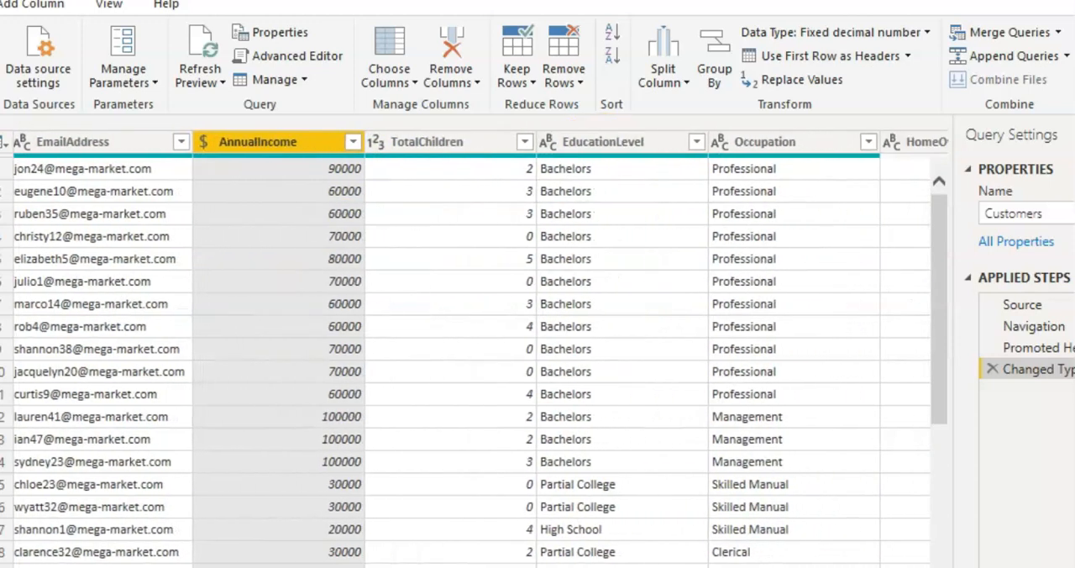
pyautogui.hscroll(3, 481, 348)
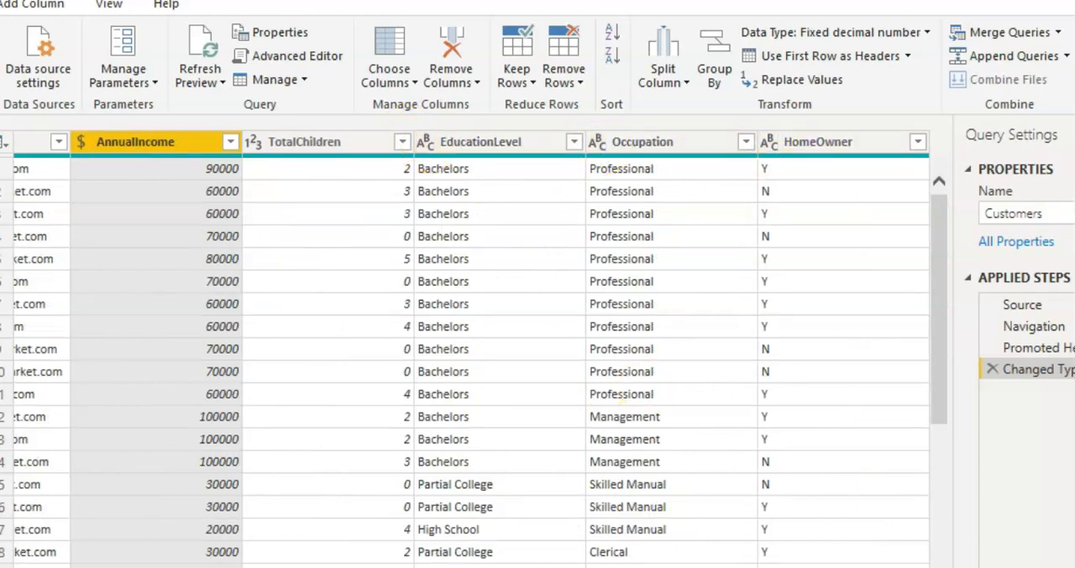
pyautogui.hscroll(-15, 472, 353)
pyautogui.hscroll(8, 472, 352)
pyautogui.hscroll(10, 481, 348)
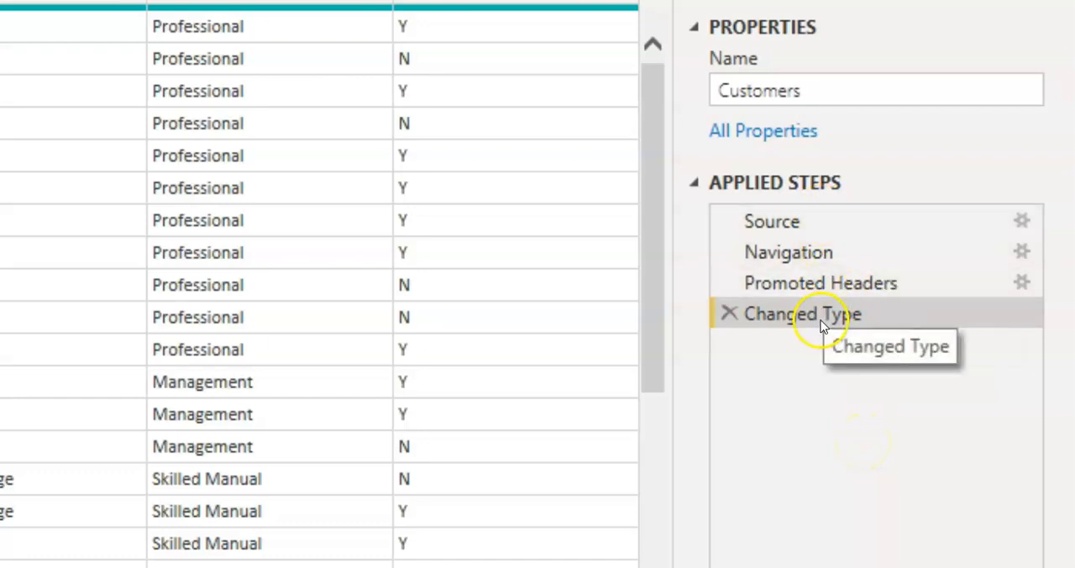
# Select the query's Source applied step and display the formula bar
pyautogui.click(830, 220)
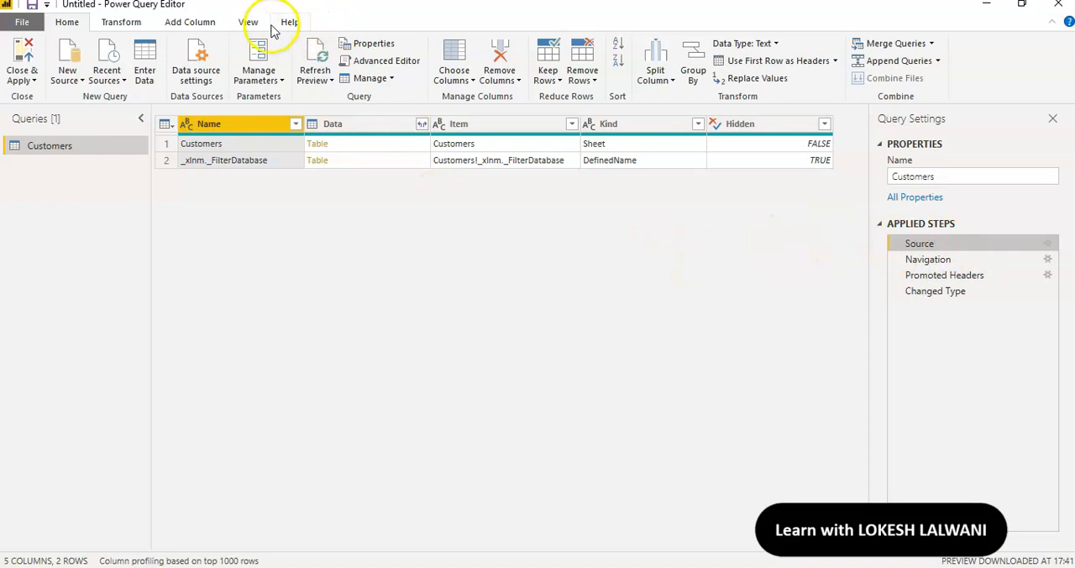
pyautogui.click(250, 22)
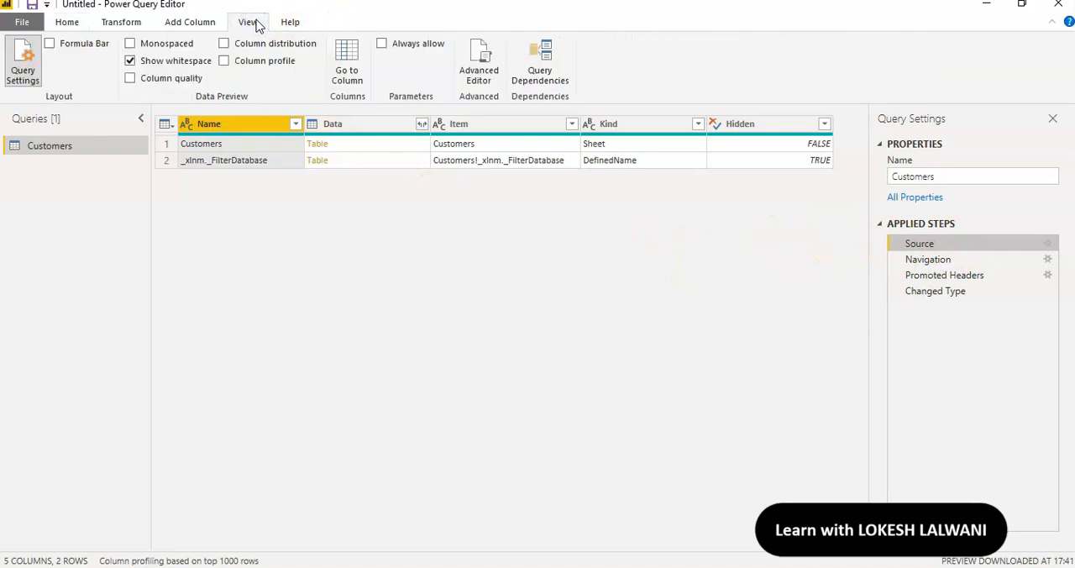
pyautogui.click(49, 43)
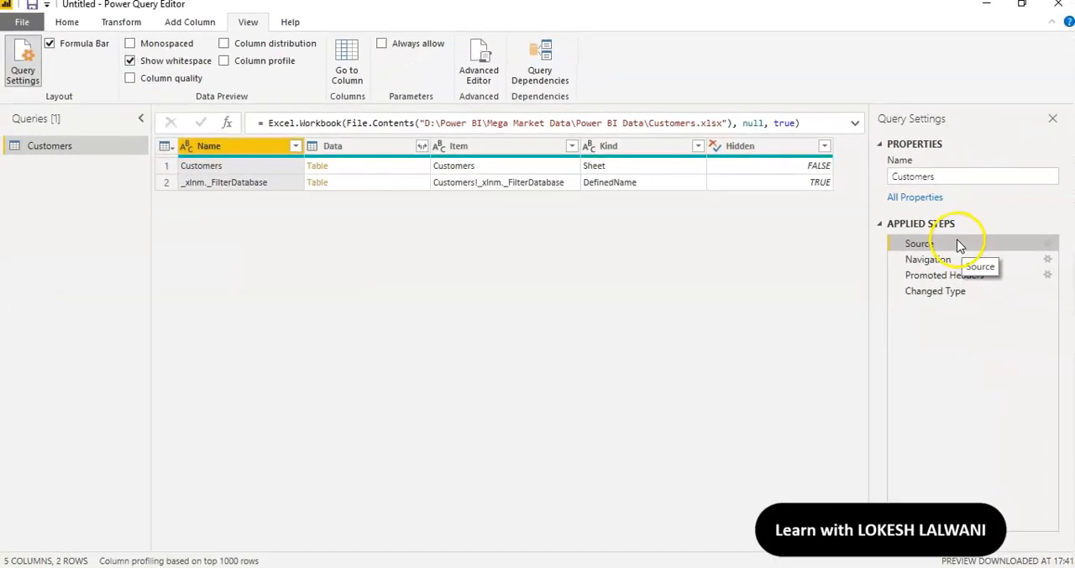
# Examine the data and formula of the Navigation, Promoted Headers and Changed Type applied steps, finishing on Changed Type
pyautogui.click(952, 260)
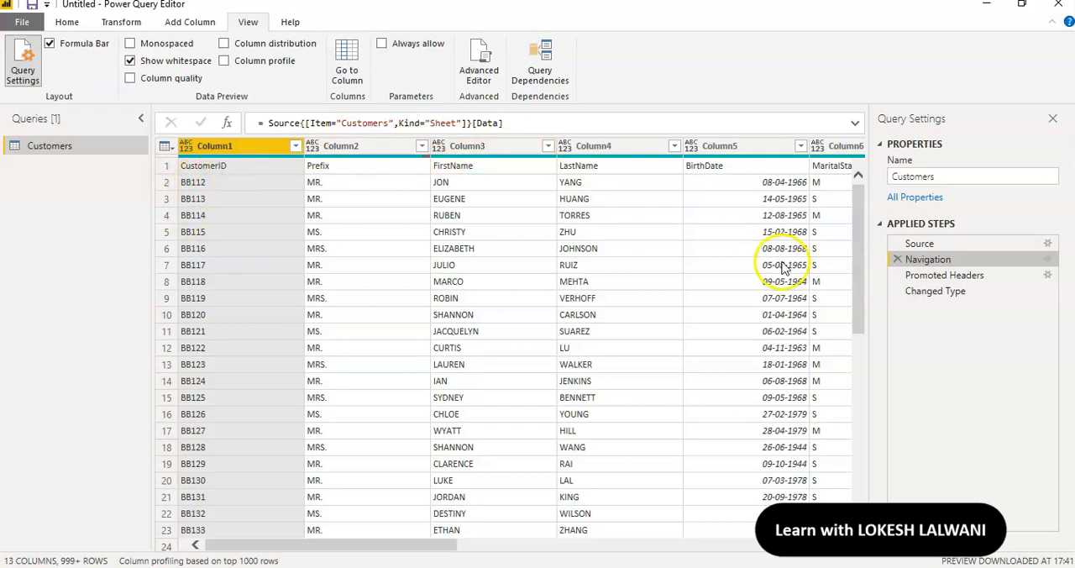
pyautogui.click(934, 275)
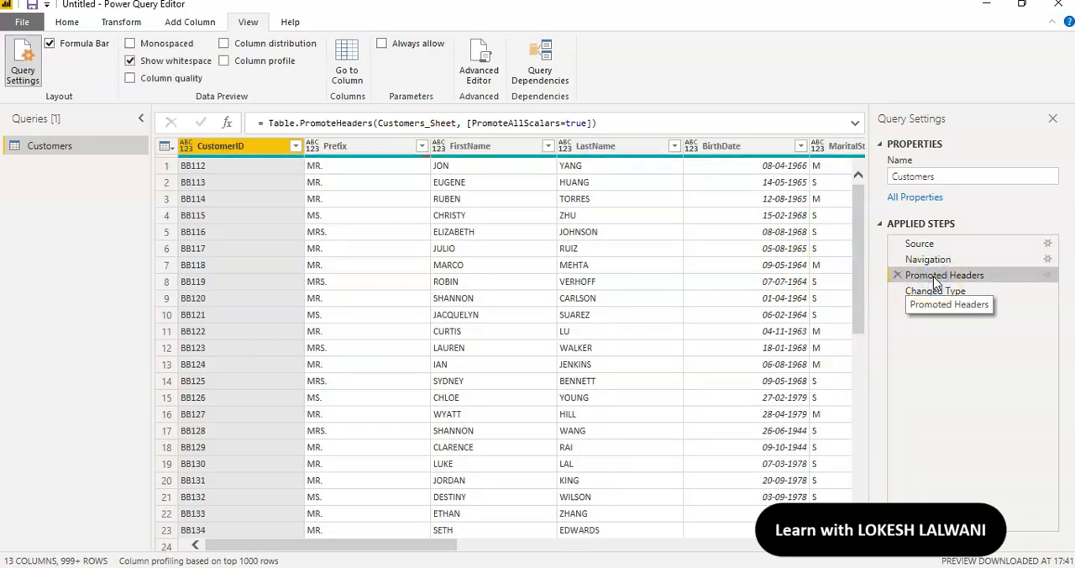
pyautogui.click(69, 23)
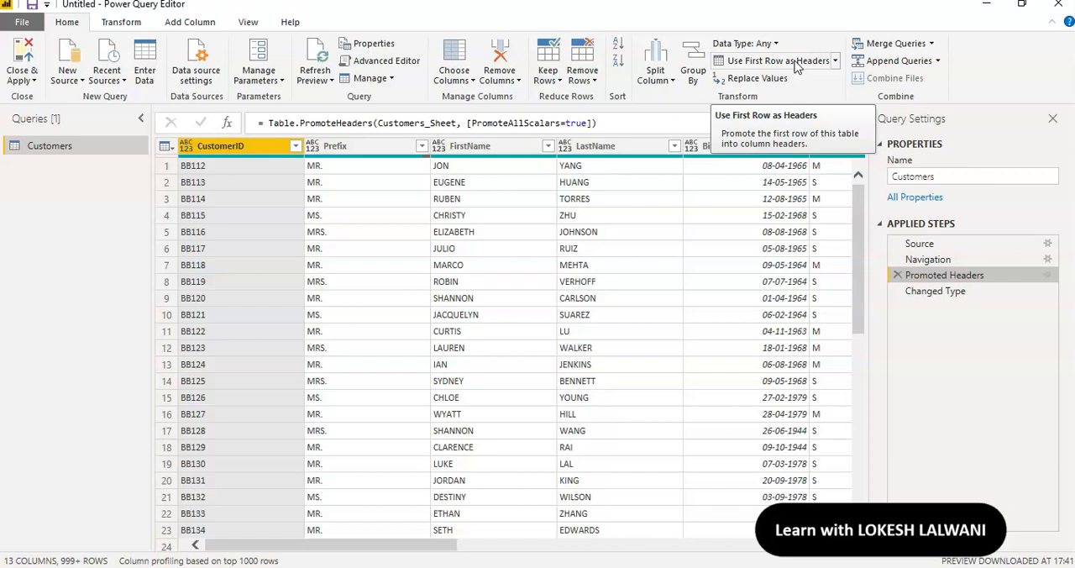
pyautogui.click(939, 292)
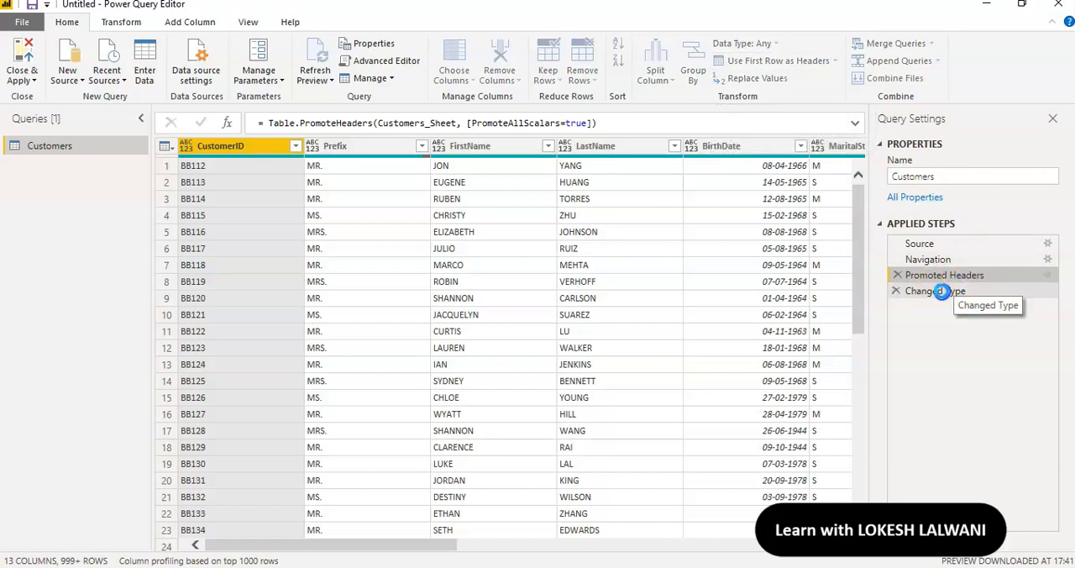
pyautogui.click(934, 275)
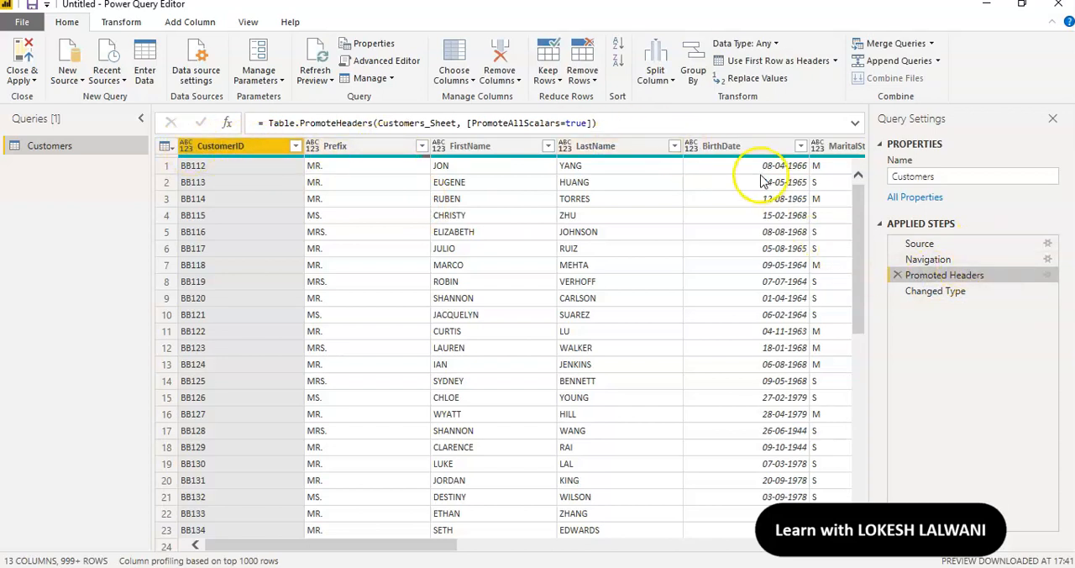
pyautogui.moveTo(696, 158)
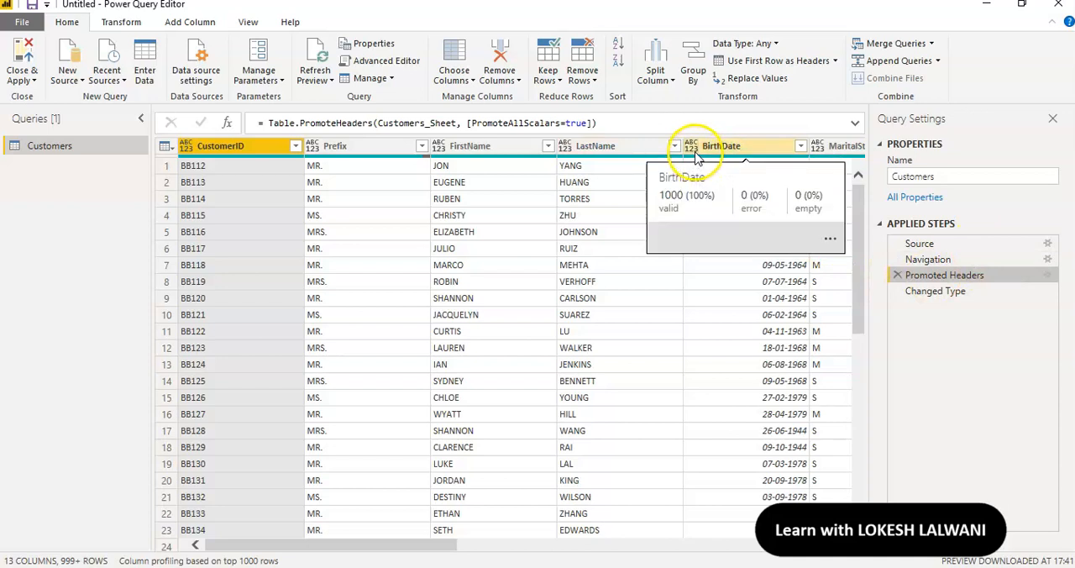
pyautogui.click(955, 294)
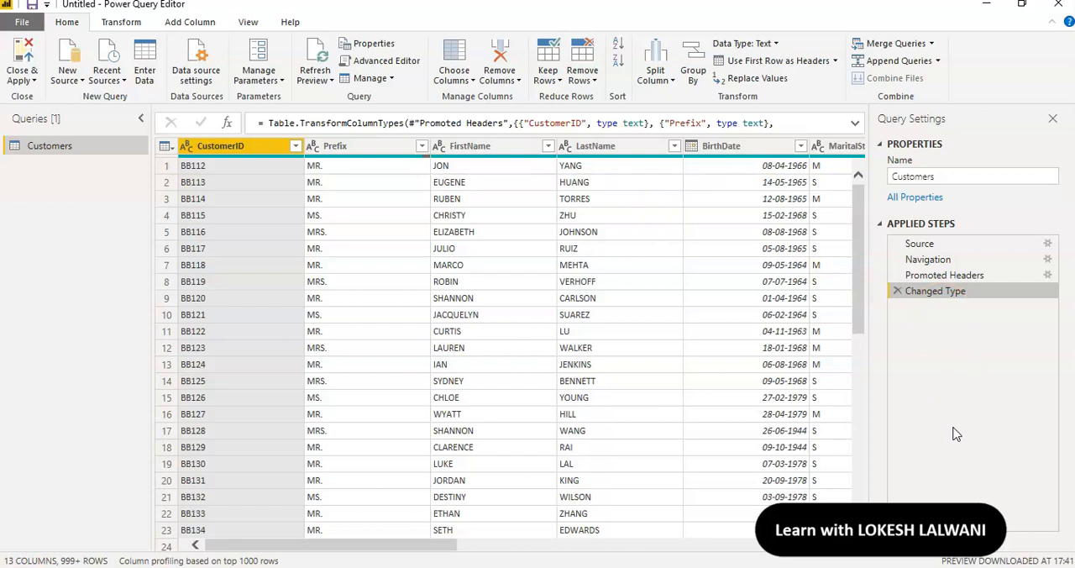
# Restore the Power Query Editor to a smaller floating window and move it over the Power BI Desktop window
pyautogui.click(1021, 4)
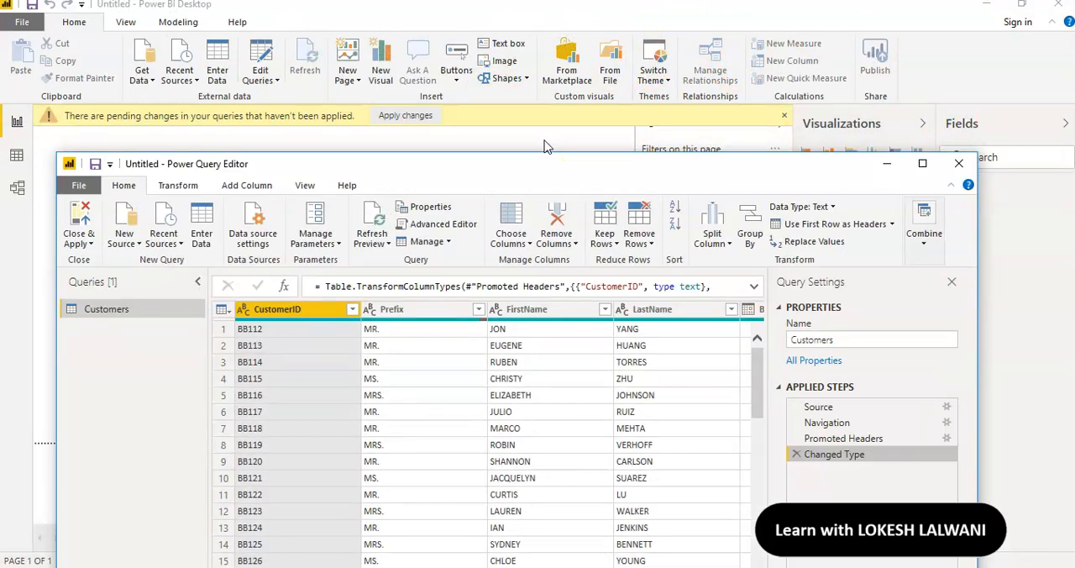
pyautogui.click(636, 173)
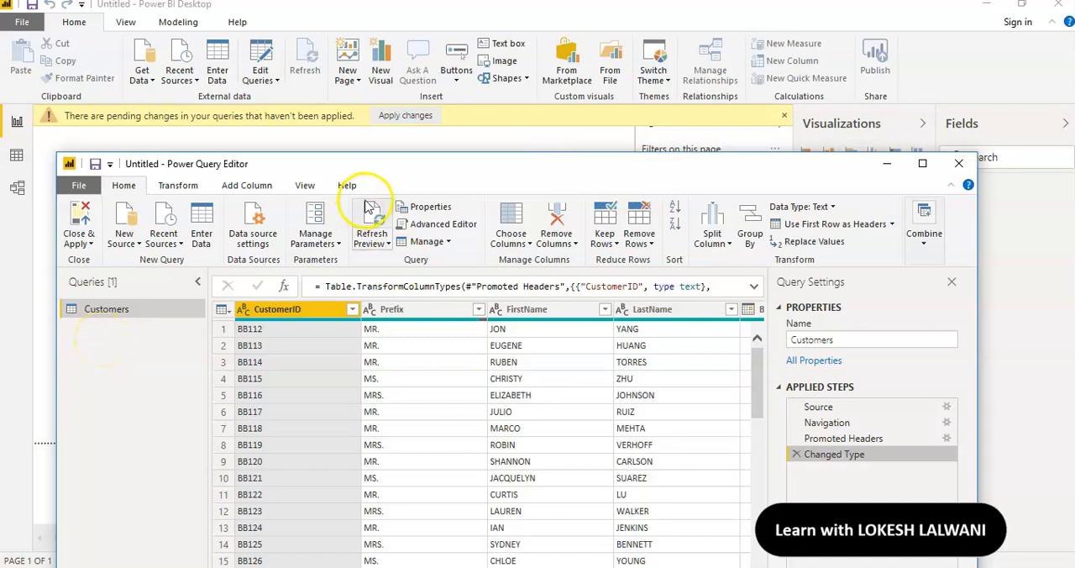
pyautogui.moveTo(405, 172); pyautogui.dragTo(489, 80)
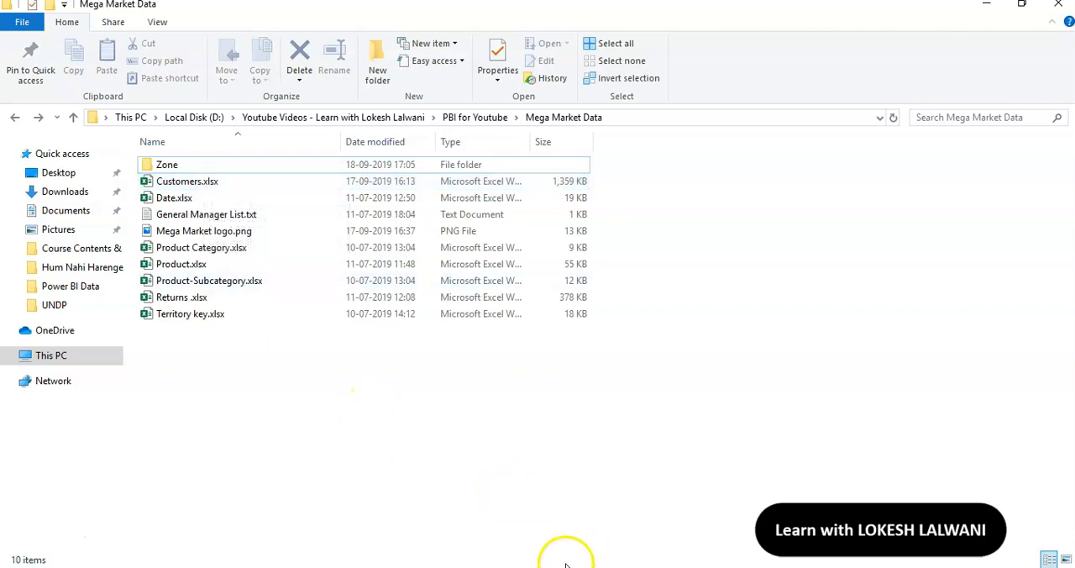
# Bring up the Power Query Editor window and switch to the Power BI Desktop report window
pyautogui.moveTo(563, 565)
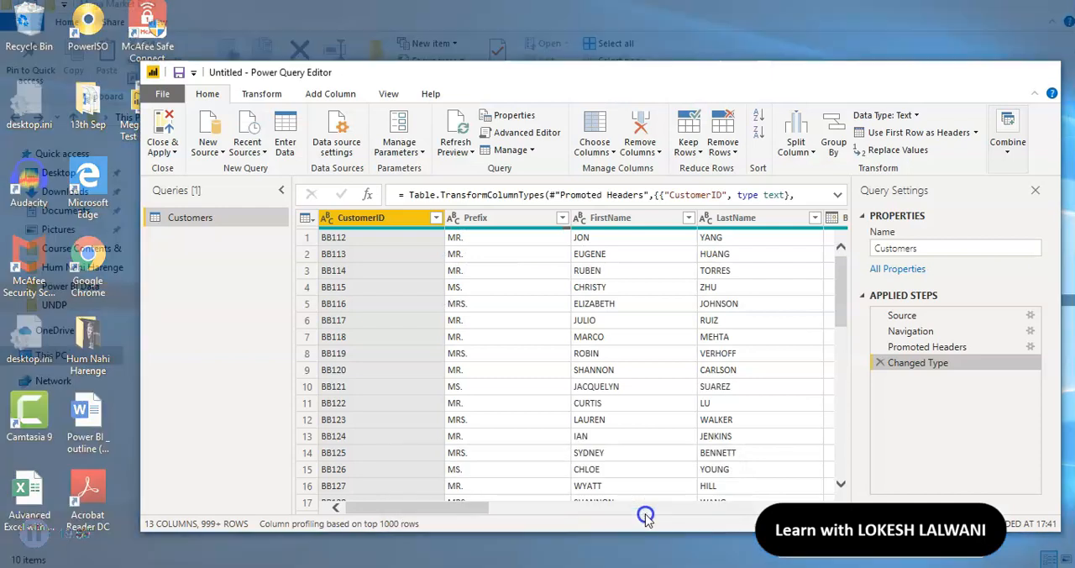
pyautogui.click(647, 521)
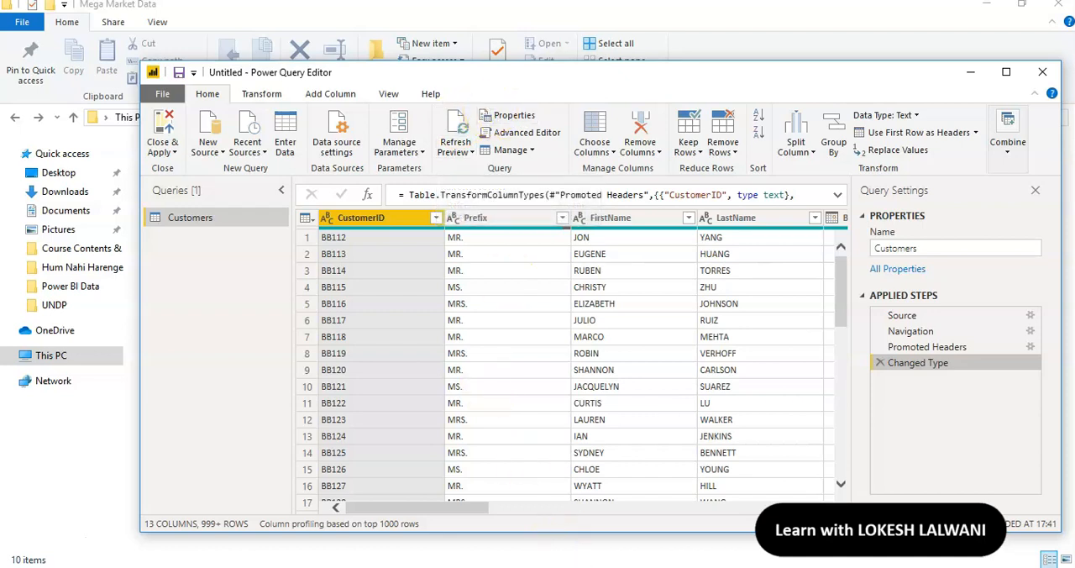
pyautogui.click(496, 538)
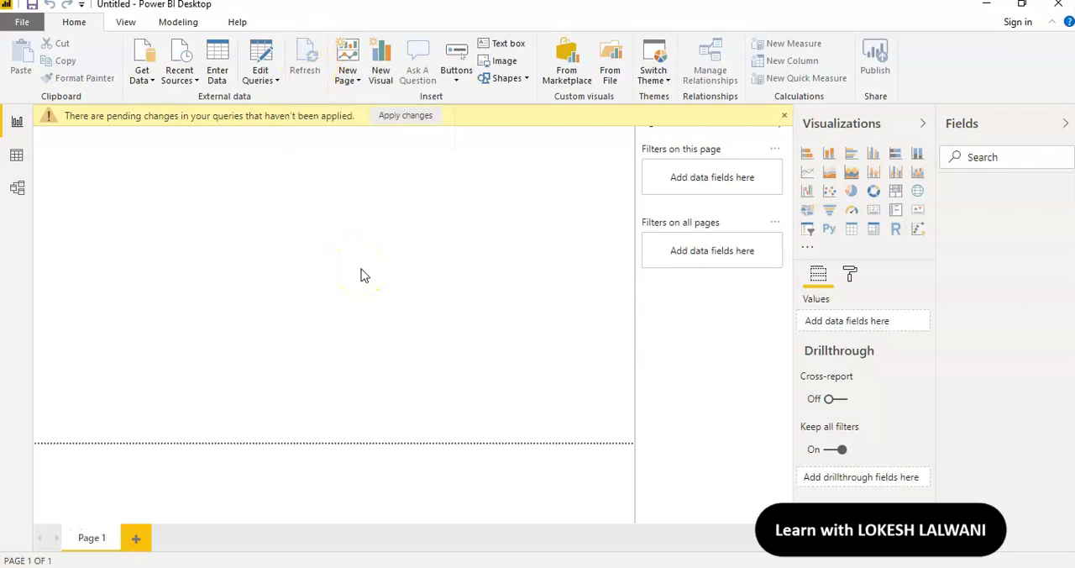
# Return to the Power Query Editor and close it, applying the Customers query changes to the model
pyautogui.moveTo(546, 565)
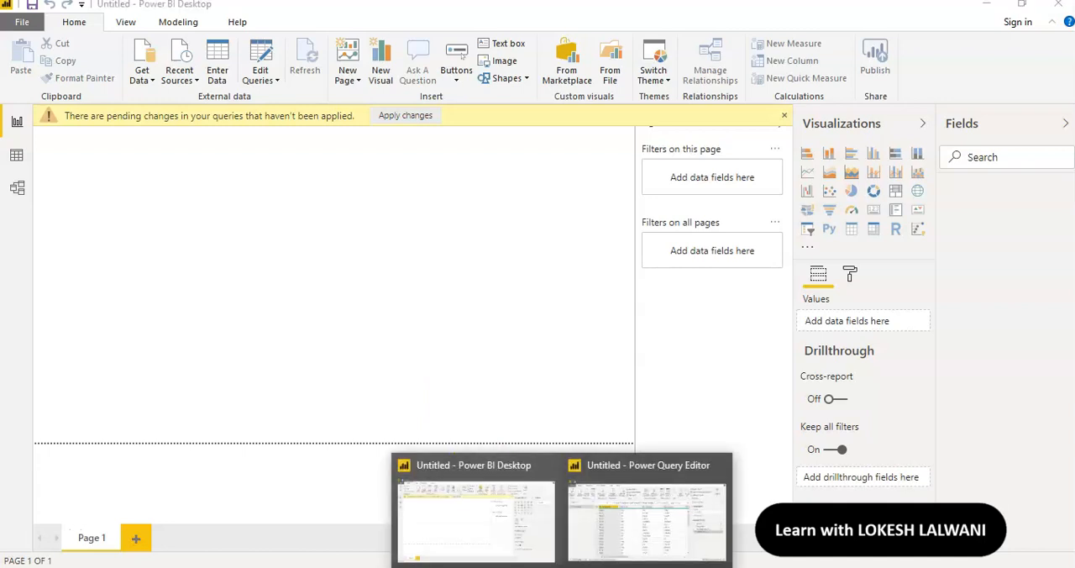
pyautogui.click(647, 514)
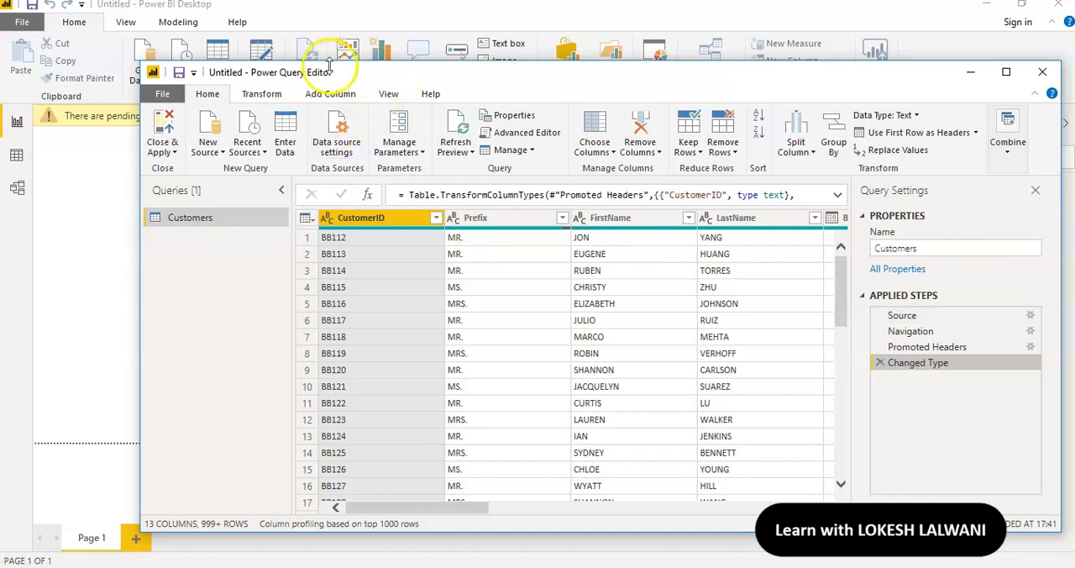
pyautogui.click(170, 154)
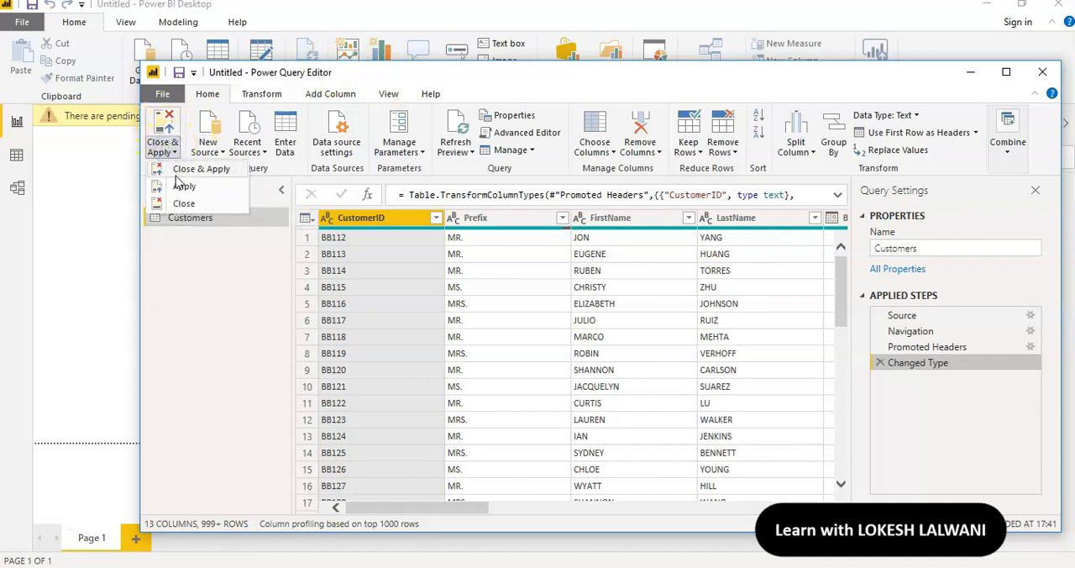
pyautogui.click(167, 123)
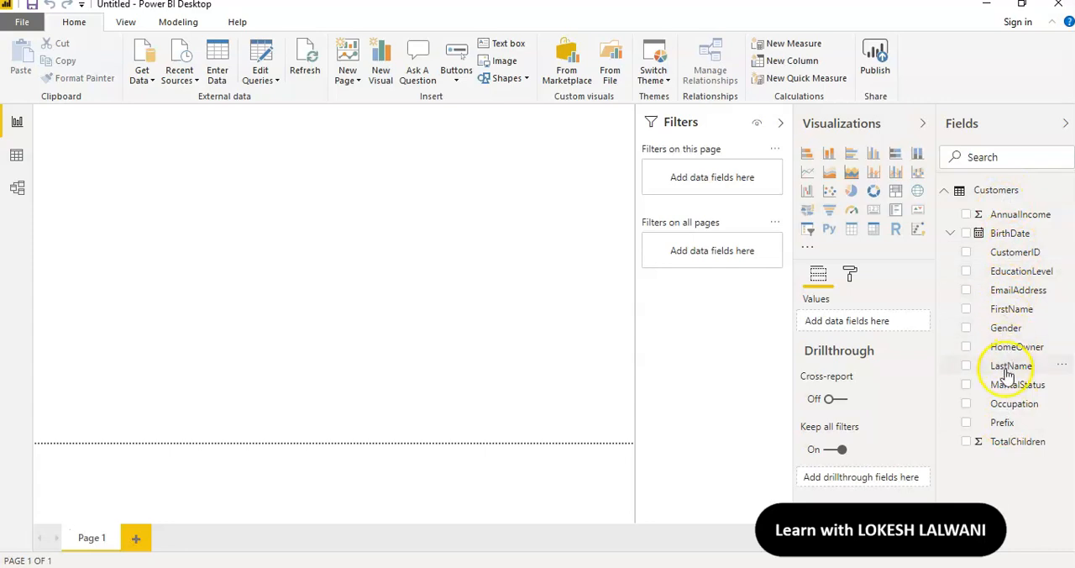
# Check the loaded Customers table in the Data view and the Model view, and return to the Report view
pyautogui.click(24, 156)
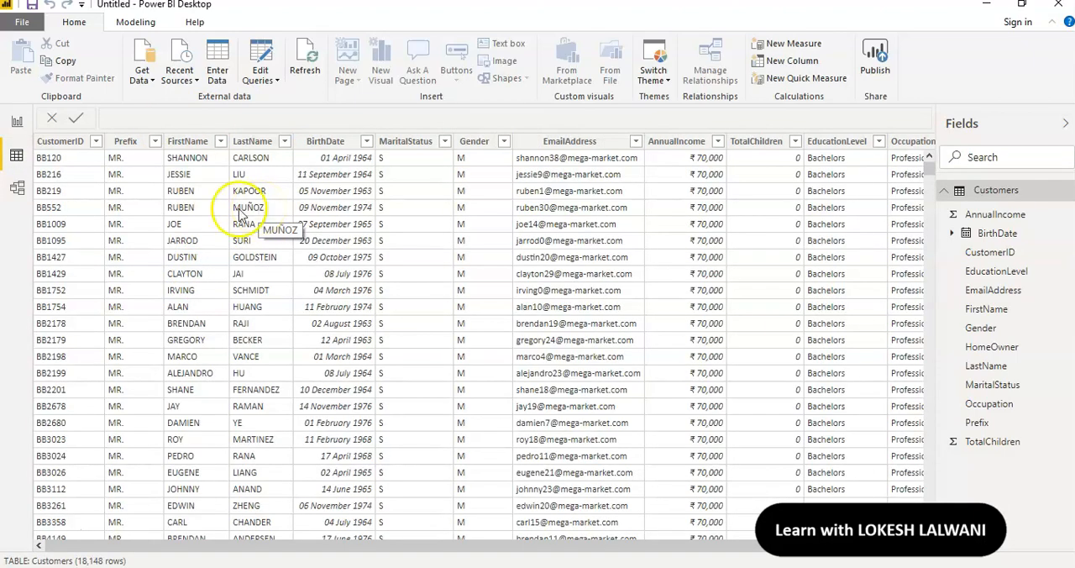
pyautogui.click(20, 190)
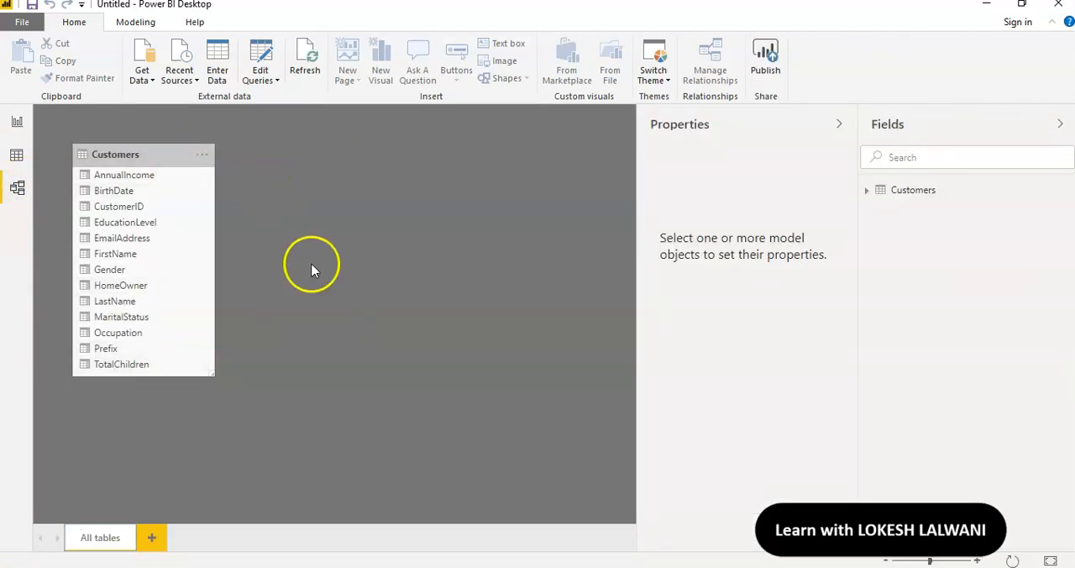
pyautogui.click(19, 122)
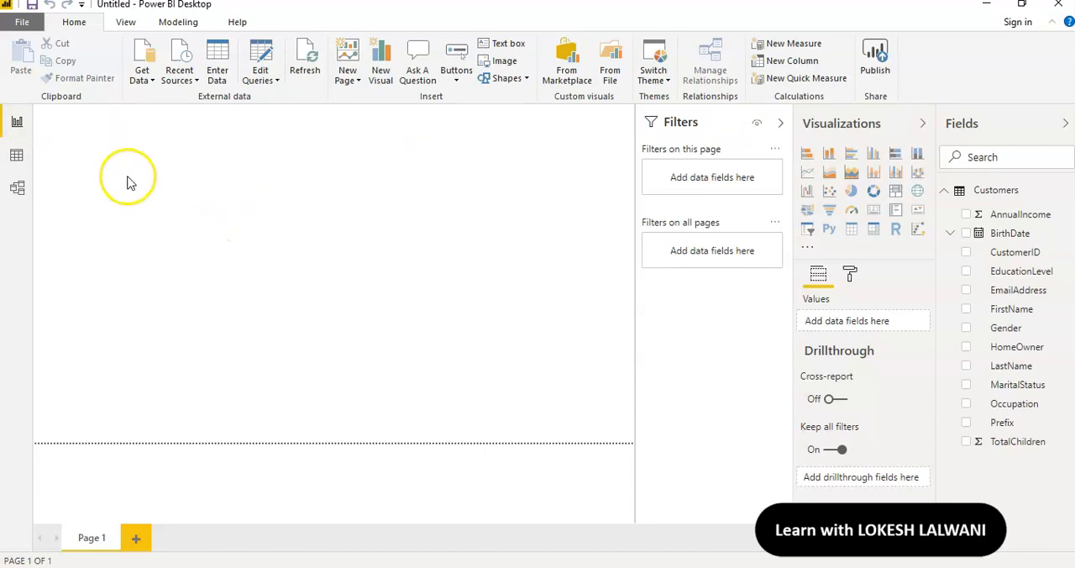
# Save the report as a Power BI file named Mega Market Report in the Power BI Data folder
pyautogui.click(34, 24)
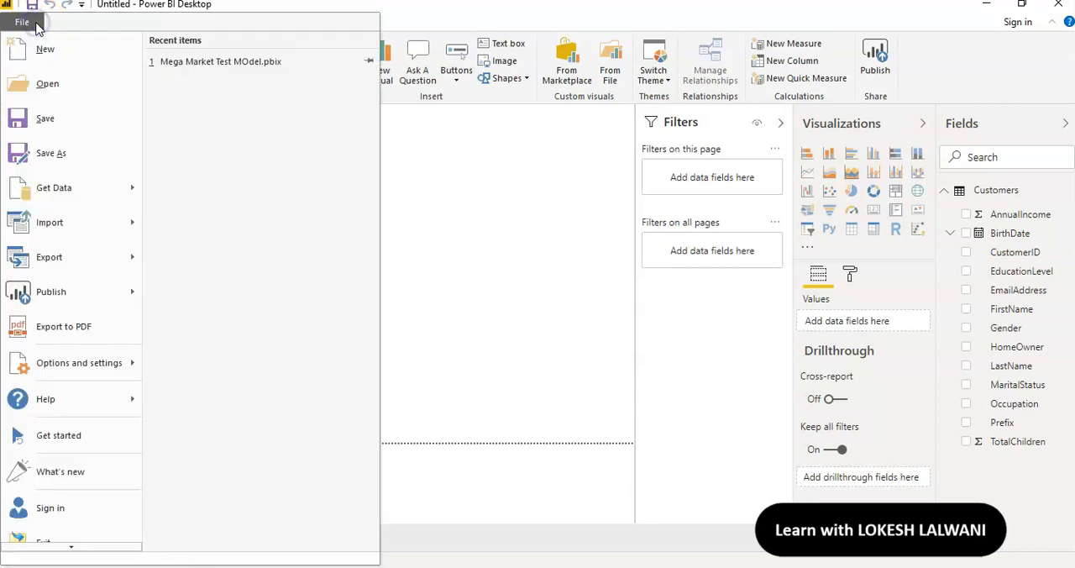
pyautogui.click(44, 126)
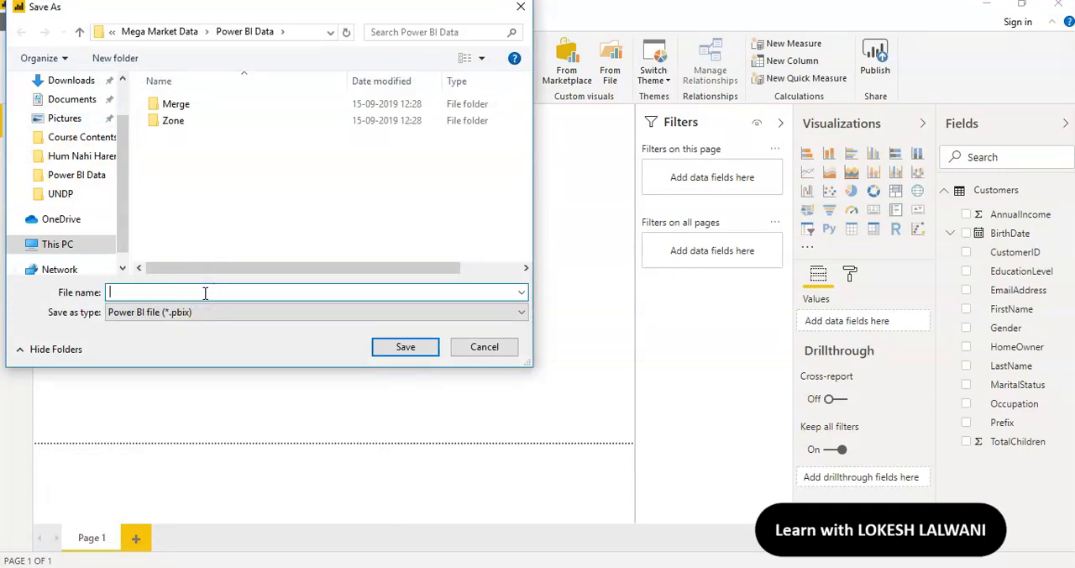
pyautogui.write('Mega Market')
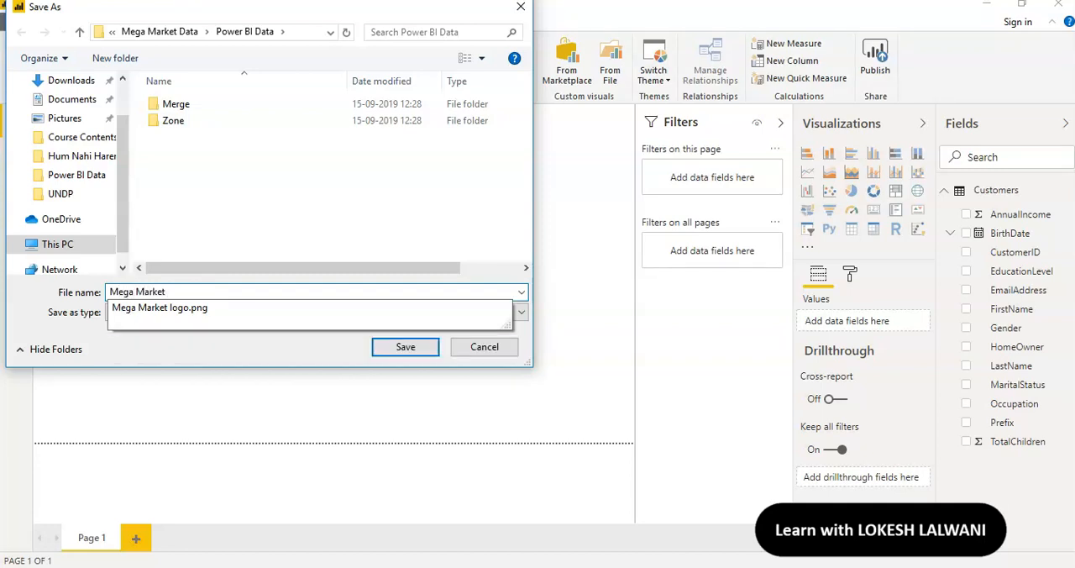
pyautogui.write(' Report')
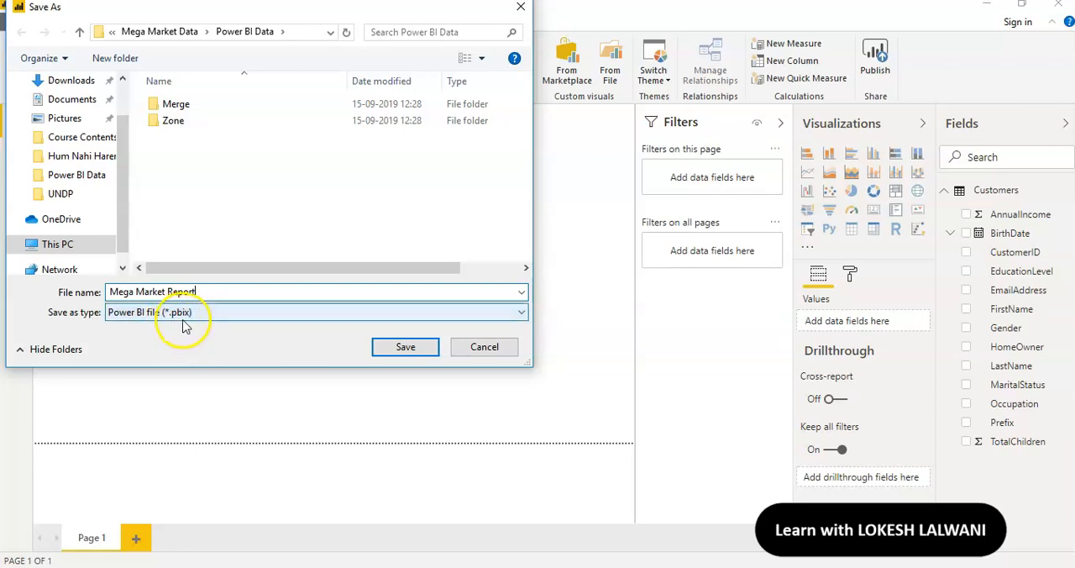
pyautogui.click(405, 347)
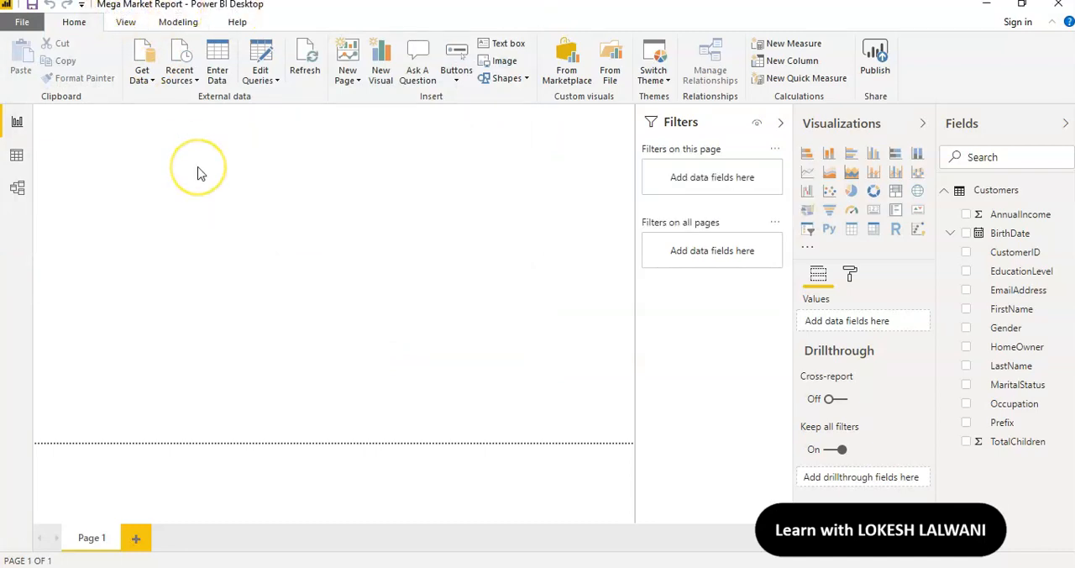
pyautogui.click(352, 237)
# Import Sheet1 from the Date.xlsx Excel workbook into Power Query Editor and rename the query as Calendar
pyautogui.click(143, 52)
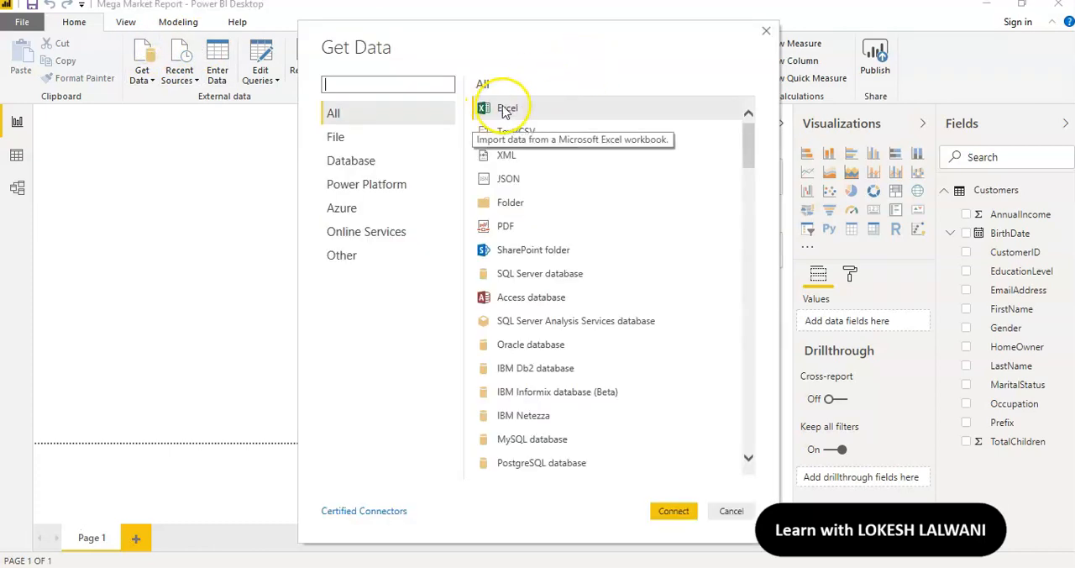
pyautogui.click(507, 107)
pyautogui.click(673, 515)
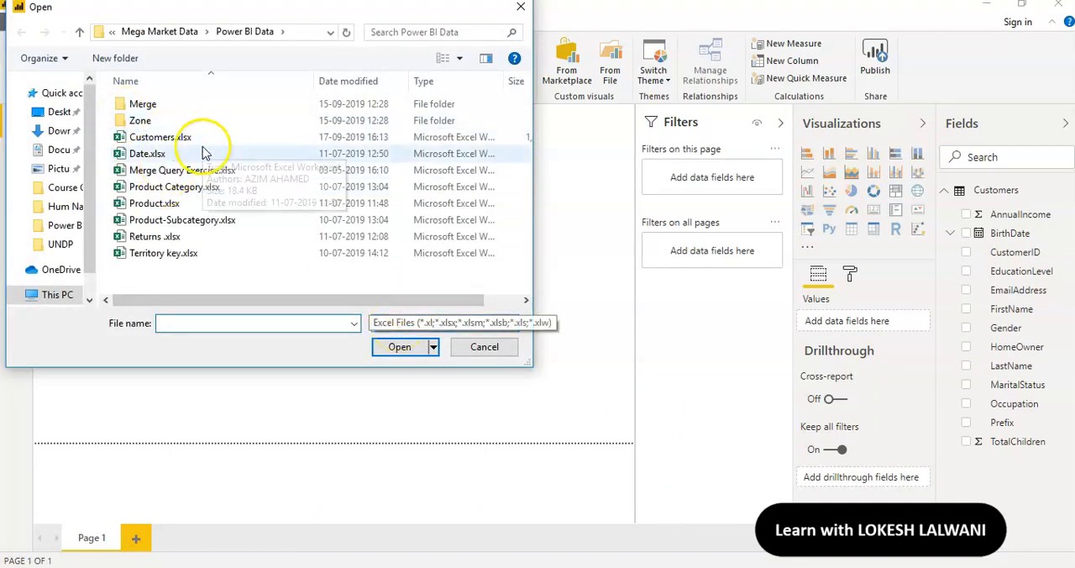
pyautogui.click(151, 155)
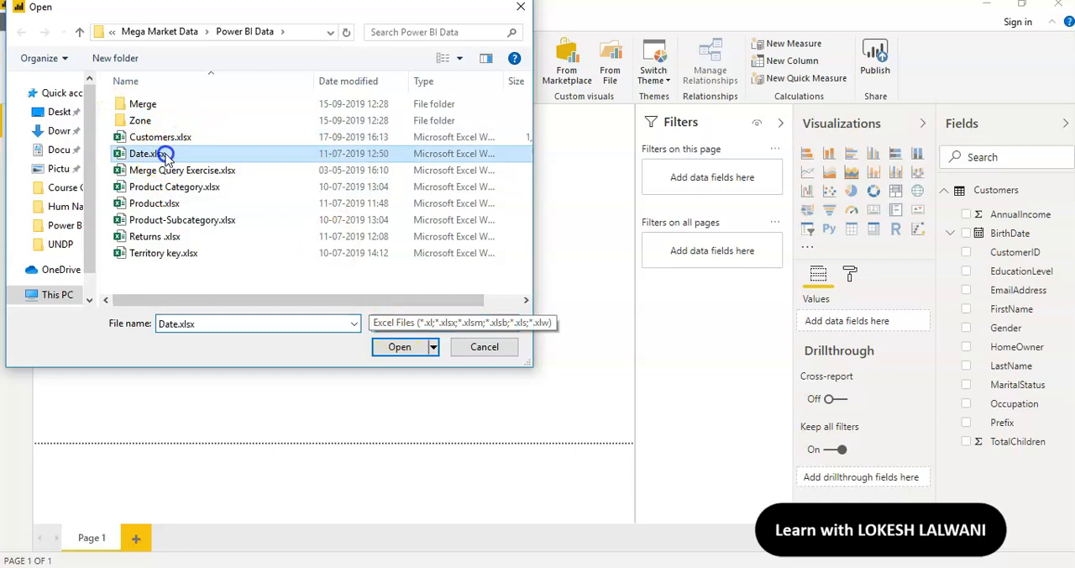
pyautogui.click(400, 348)
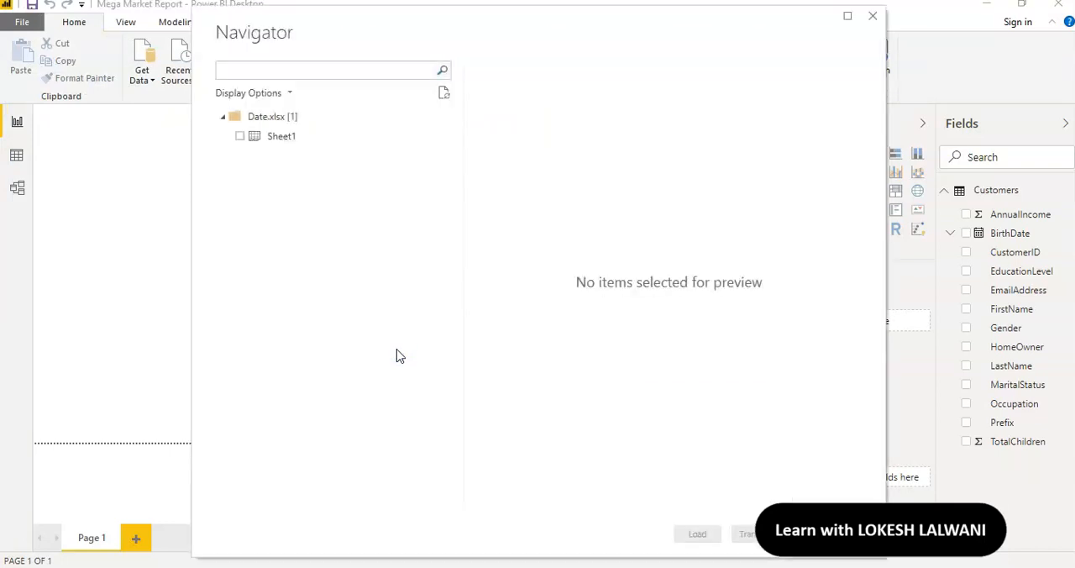
pyautogui.click(240, 136)
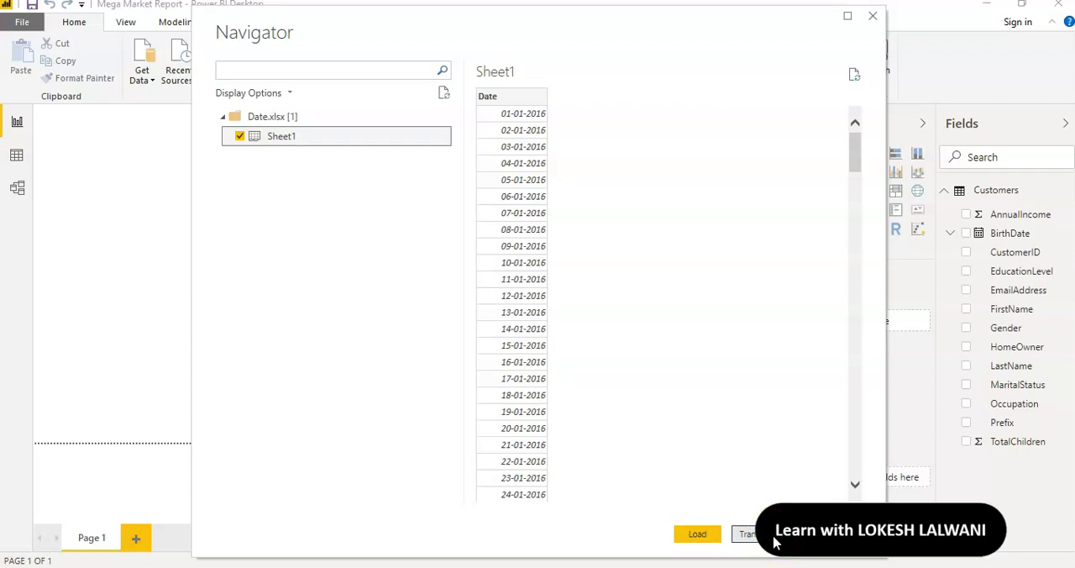
pyautogui.click(774, 541)
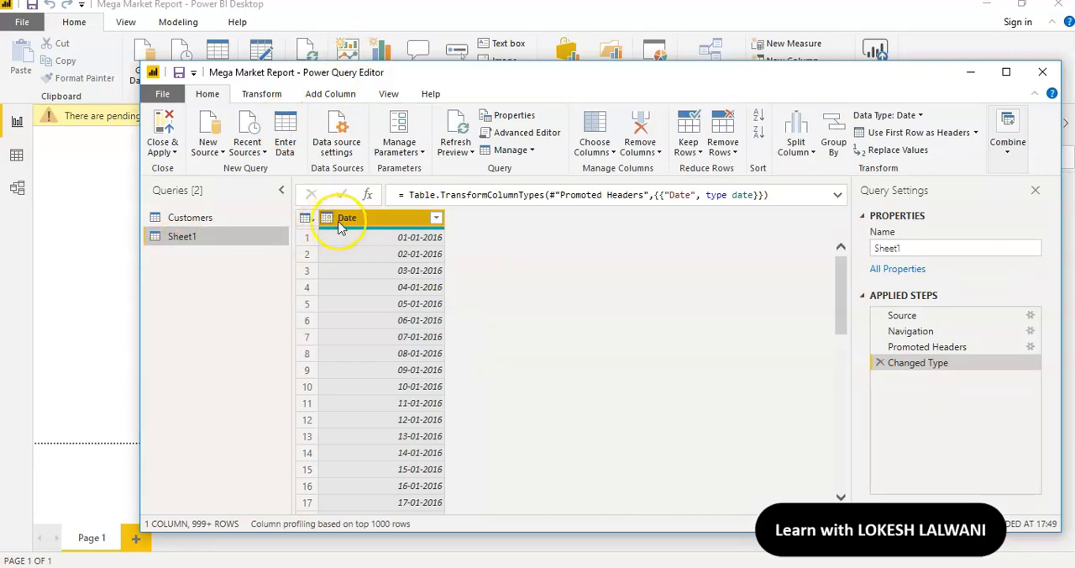
pyautogui.doubleClick(917, 248)
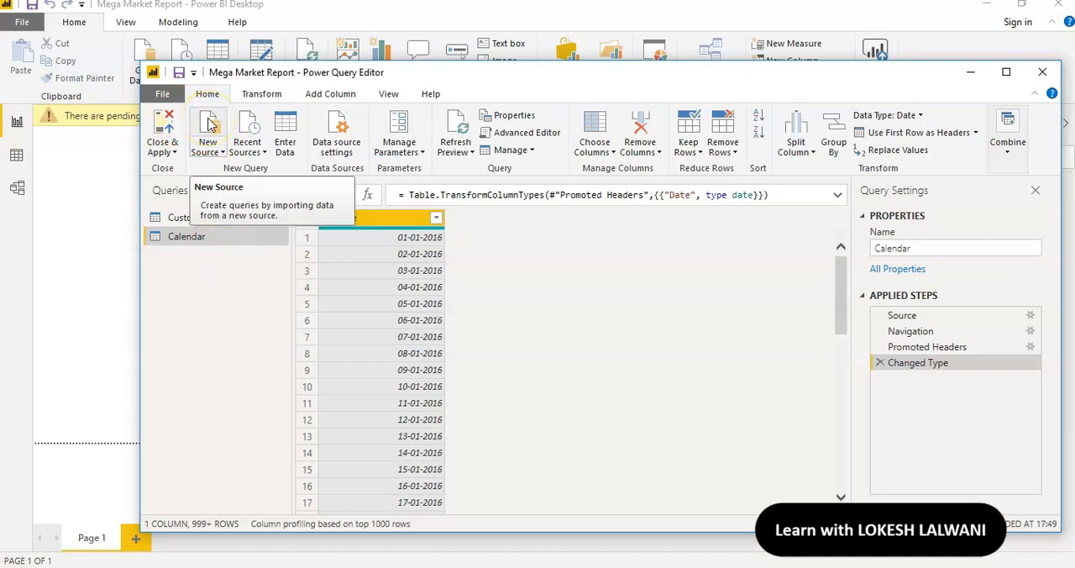
# Add the Product Category sheet from the Product Category.xlsx Excel workbook as a new query
pyautogui.click(211, 124)
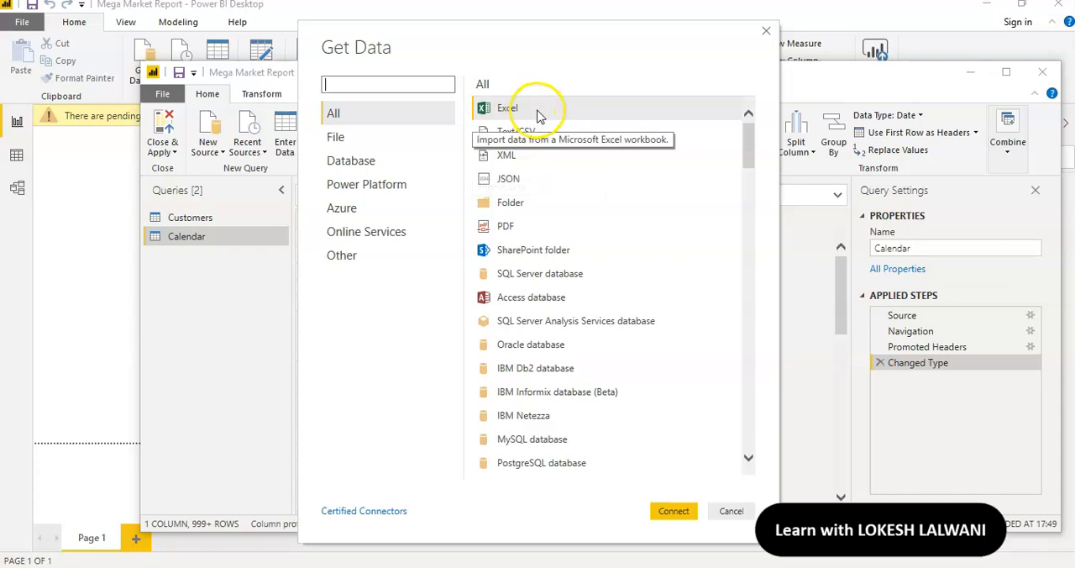
pyautogui.click(677, 509)
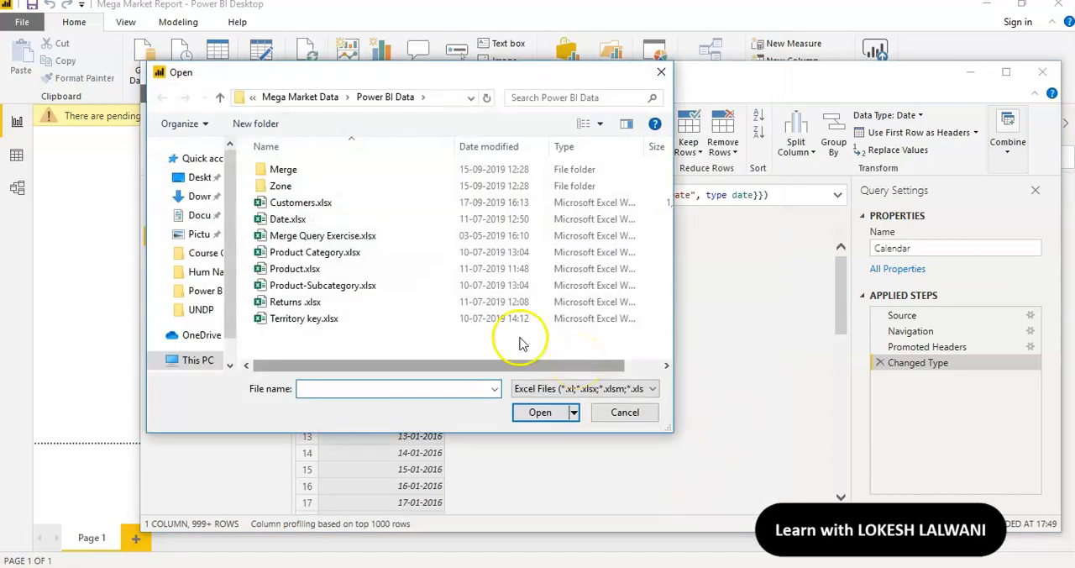
pyautogui.click(340, 262)
pyautogui.click(540, 413)
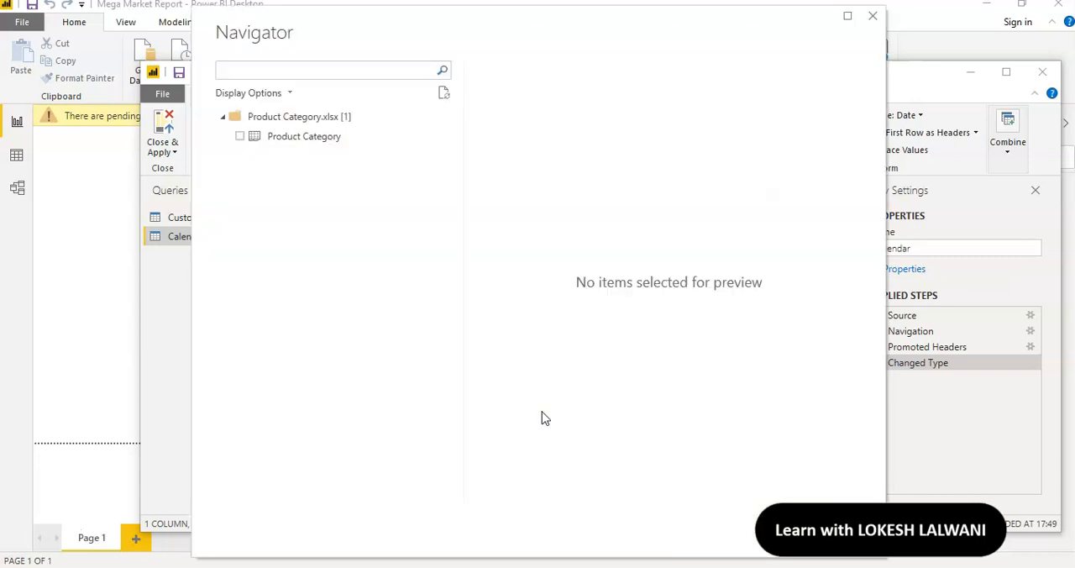
pyautogui.click(239, 136)
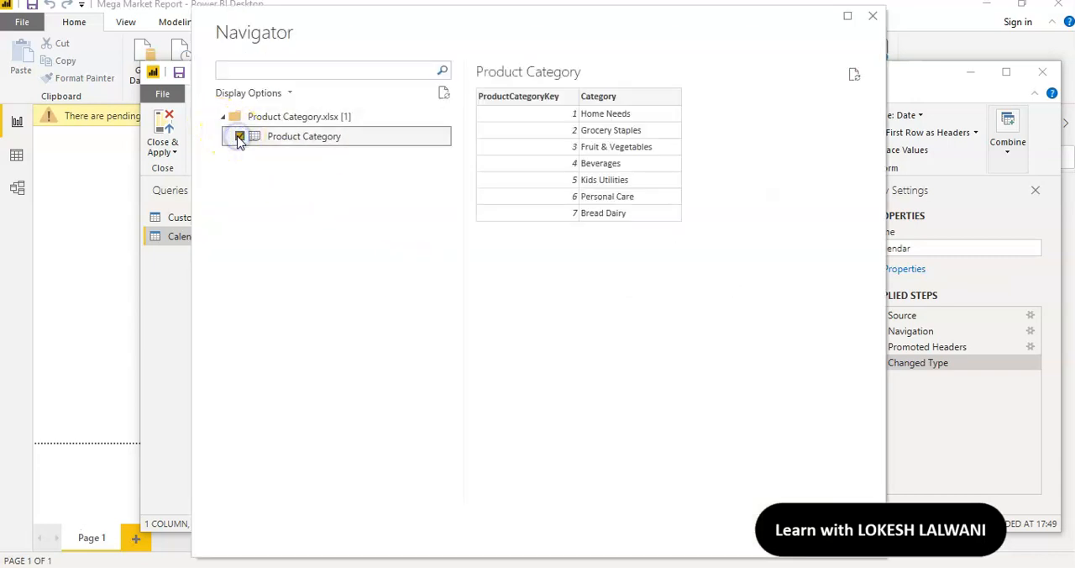
pyautogui.click(771, 542)
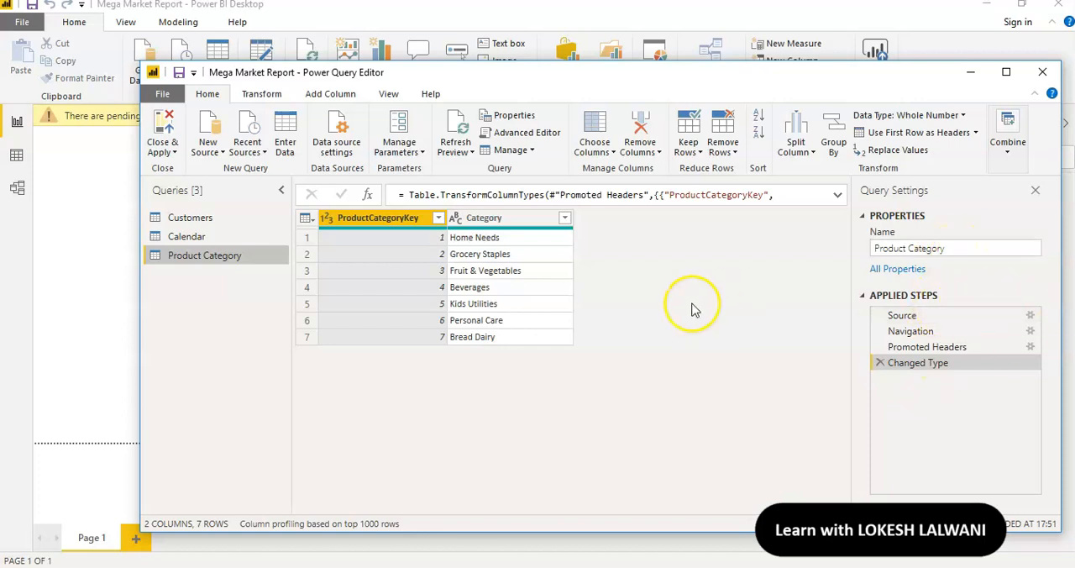
# Add the Product Detail sheet from the Product.xlsx Excel workbook as a new query
pyautogui.click(208, 131)
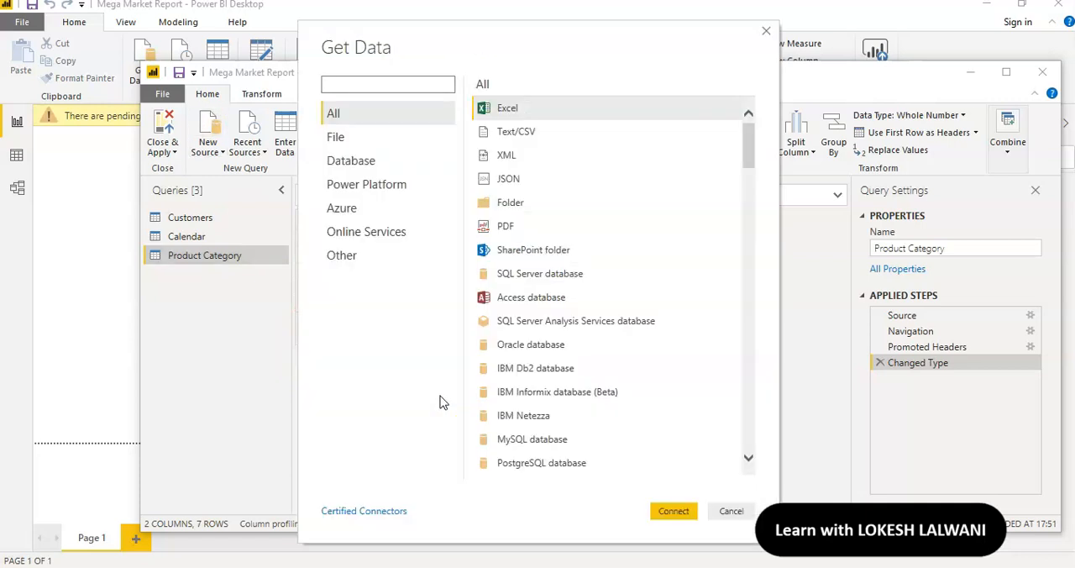
pyautogui.click(547, 107)
pyautogui.click(677, 507)
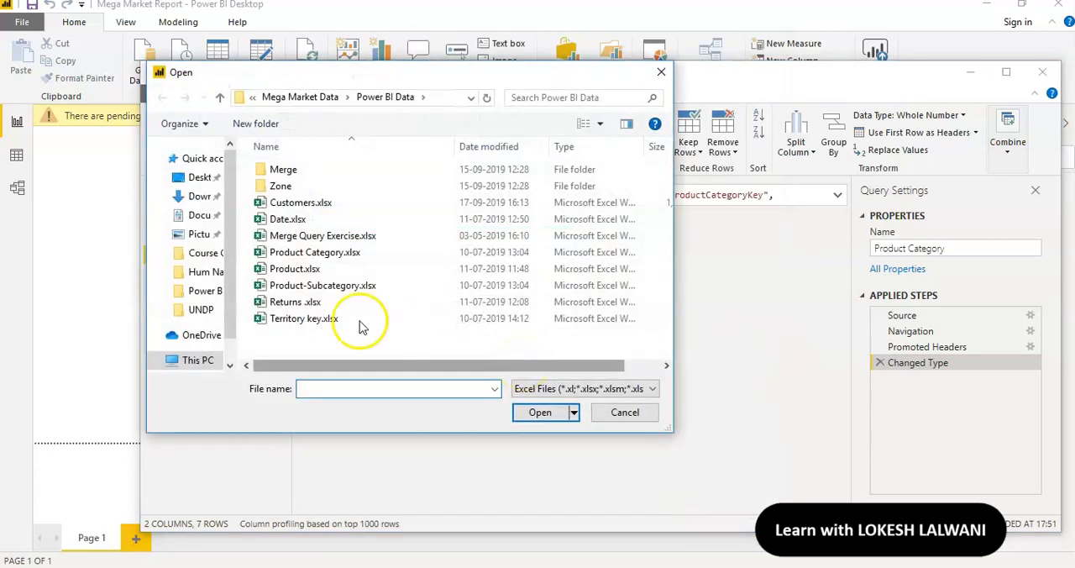
pyautogui.click(318, 271)
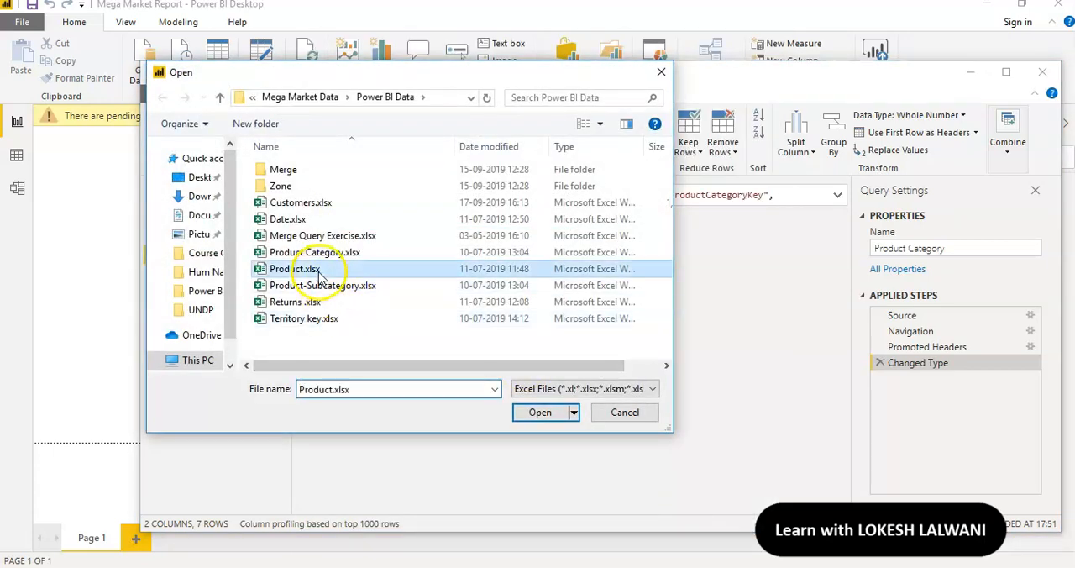
pyautogui.click(540, 413)
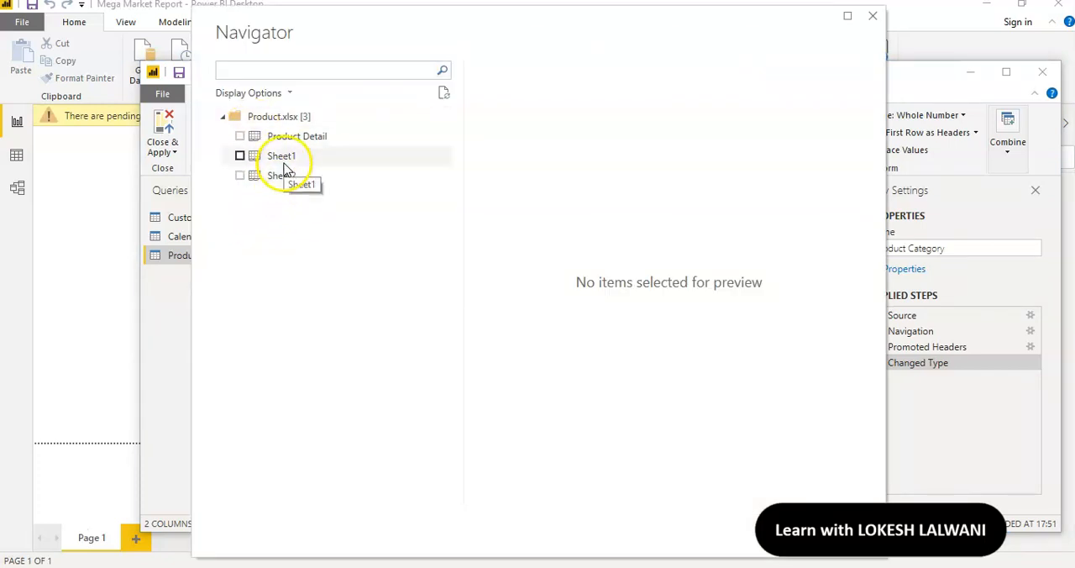
pyautogui.click(239, 136)
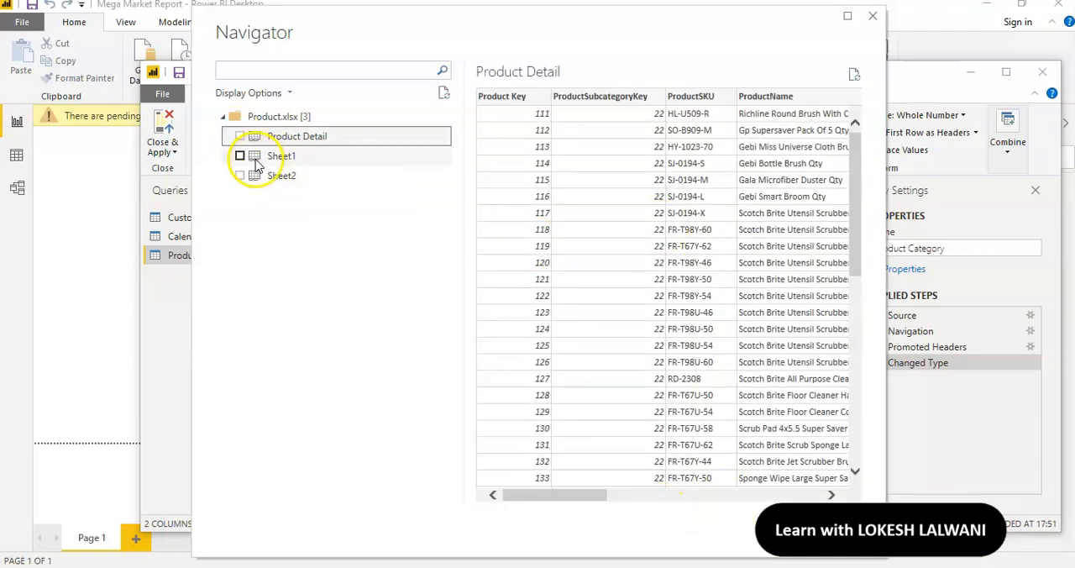
pyautogui.click(242, 136)
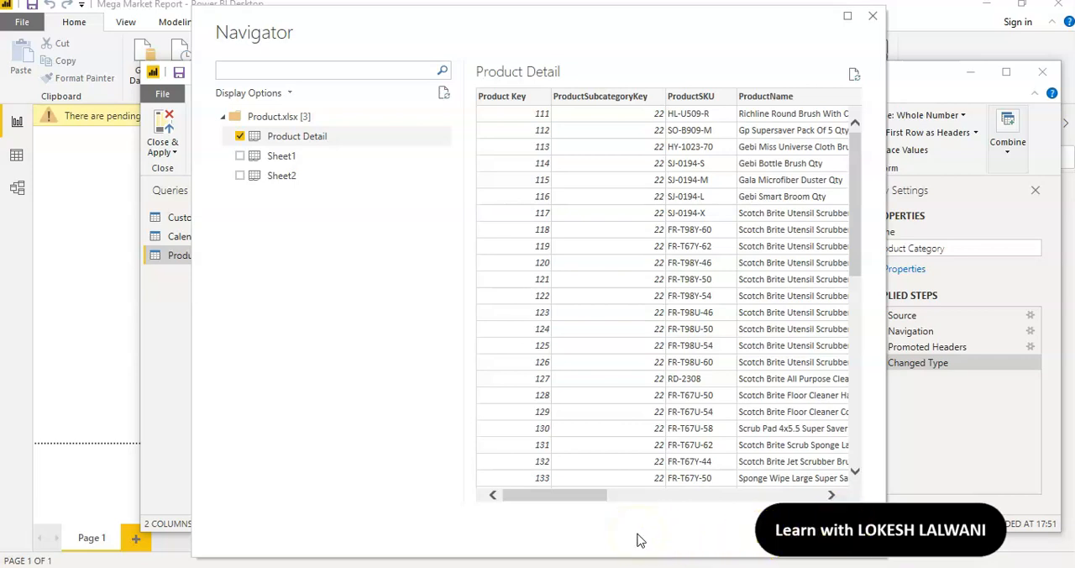
pyautogui.click(777, 537)
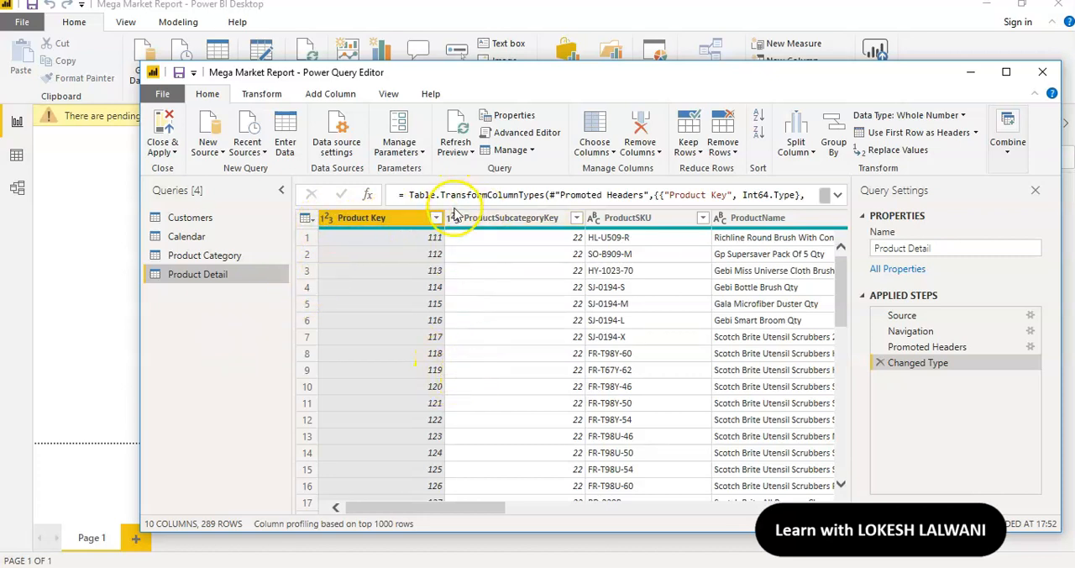
# Look through the columns of the Product Detail query and rename the query as Product
pyautogui.moveTo(464, 504); pyautogui.dragTo(530, 513)
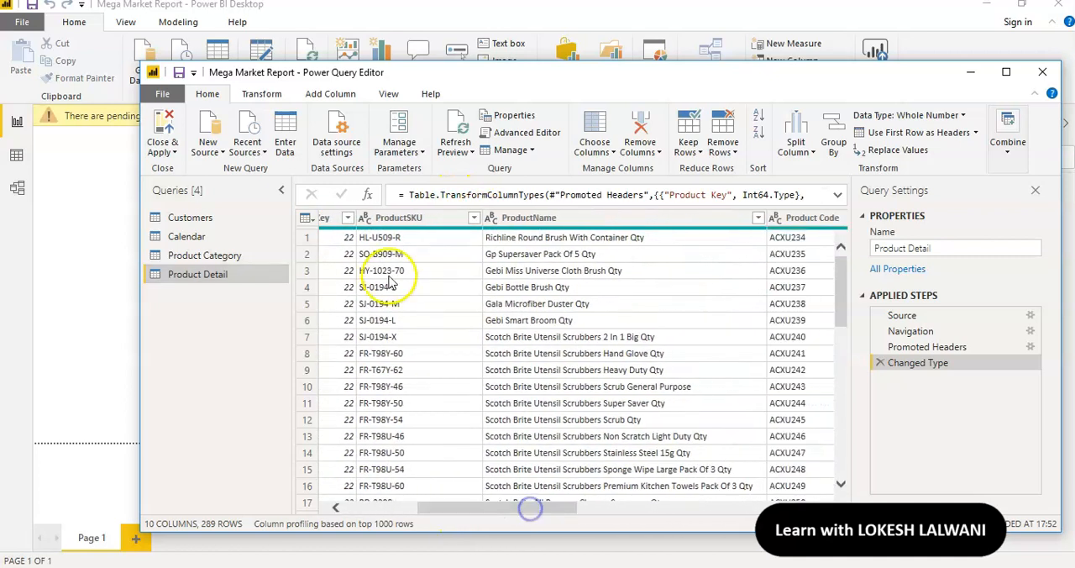
pyautogui.moveTo(521, 507); pyautogui.dragTo(633, 505)
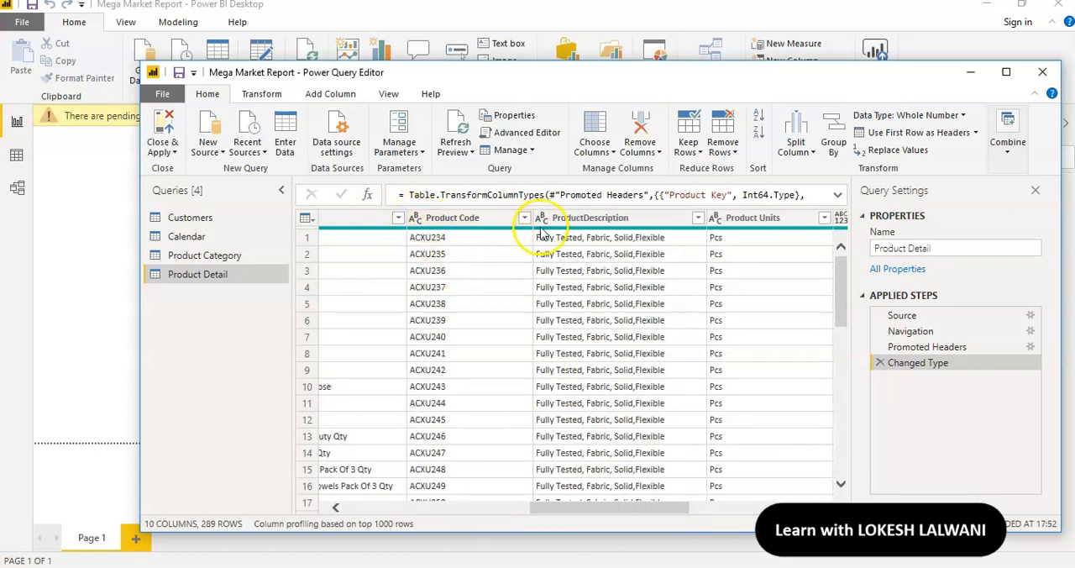
pyautogui.moveTo(668, 506); pyautogui.dragTo(733, 511)
pyautogui.moveTo(743, 510); pyautogui.dragTo(752, 509)
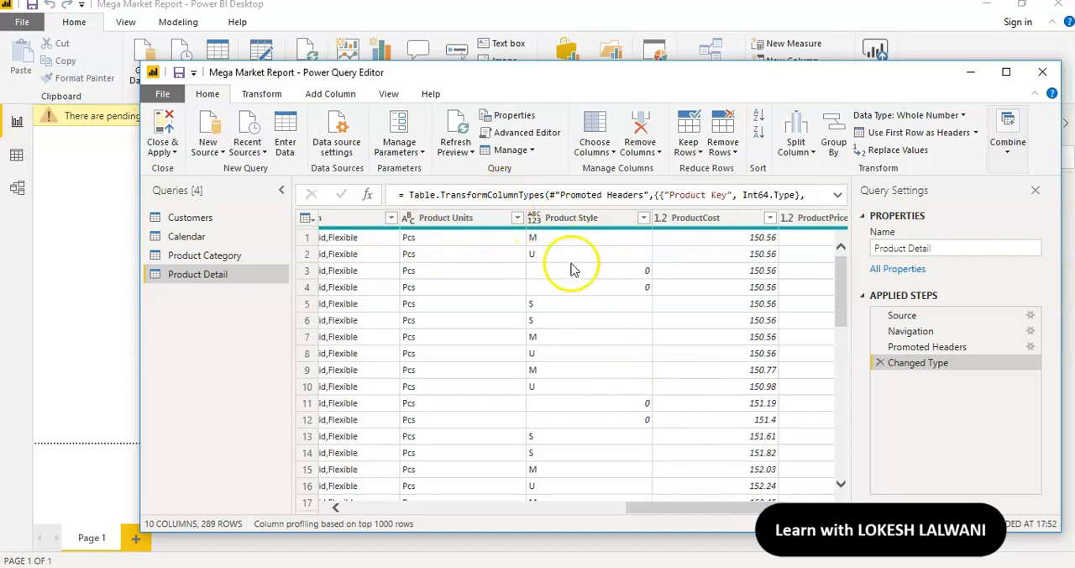
pyautogui.moveTo(667, 508); pyautogui.dragTo(708, 501)
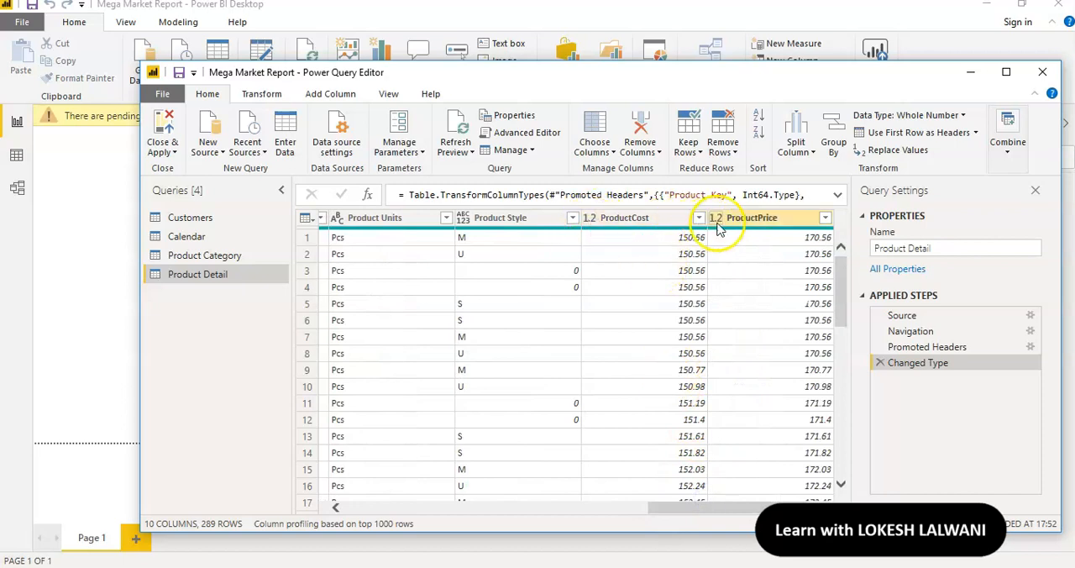
pyautogui.click(947, 244)
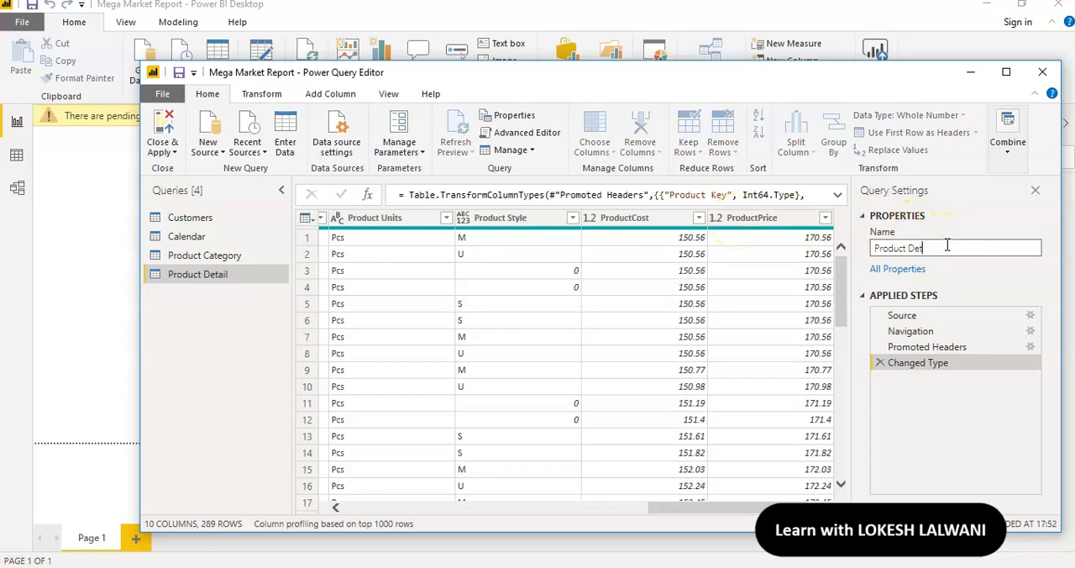
pyautogui.press('Return')
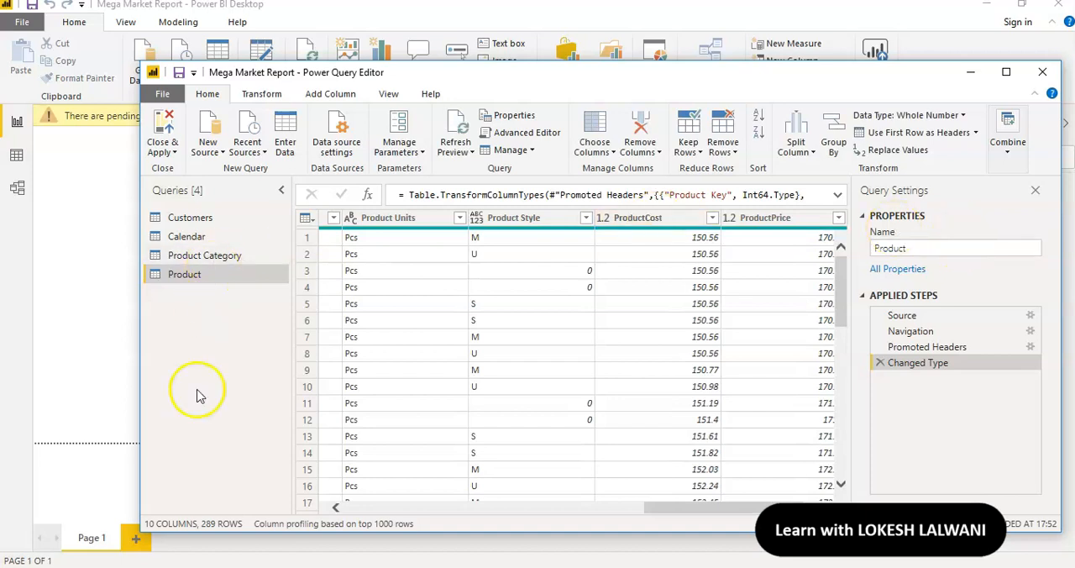
# Add the Product Sub-Category sheet from the Product-Subcategory.xlsx Excel workbook as a new query
pyautogui.click(213, 134)
pyautogui.click(216, 333)
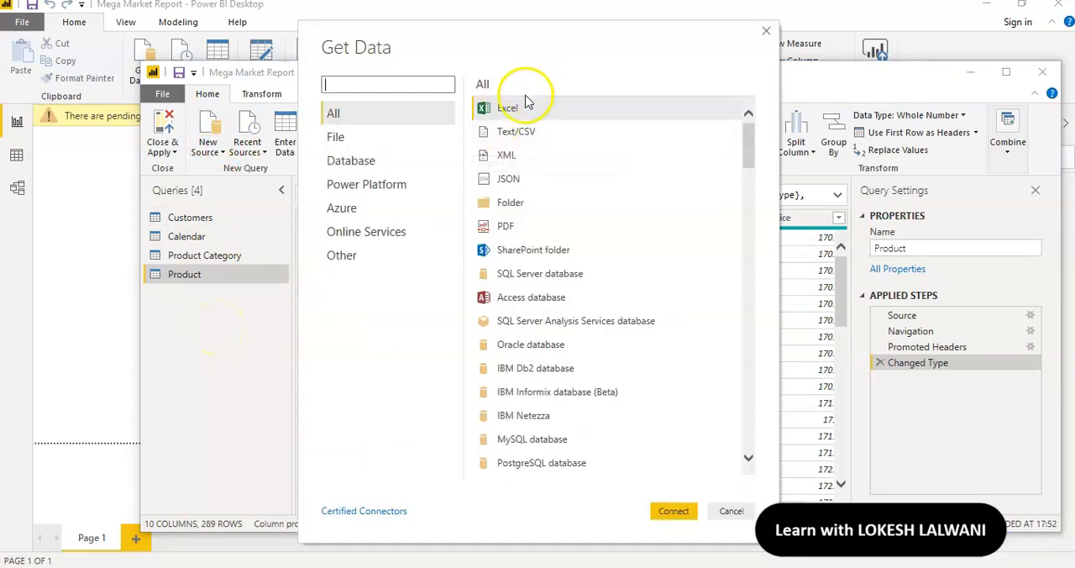
pyautogui.click(520, 107)
pyautogui.click(675, 509)
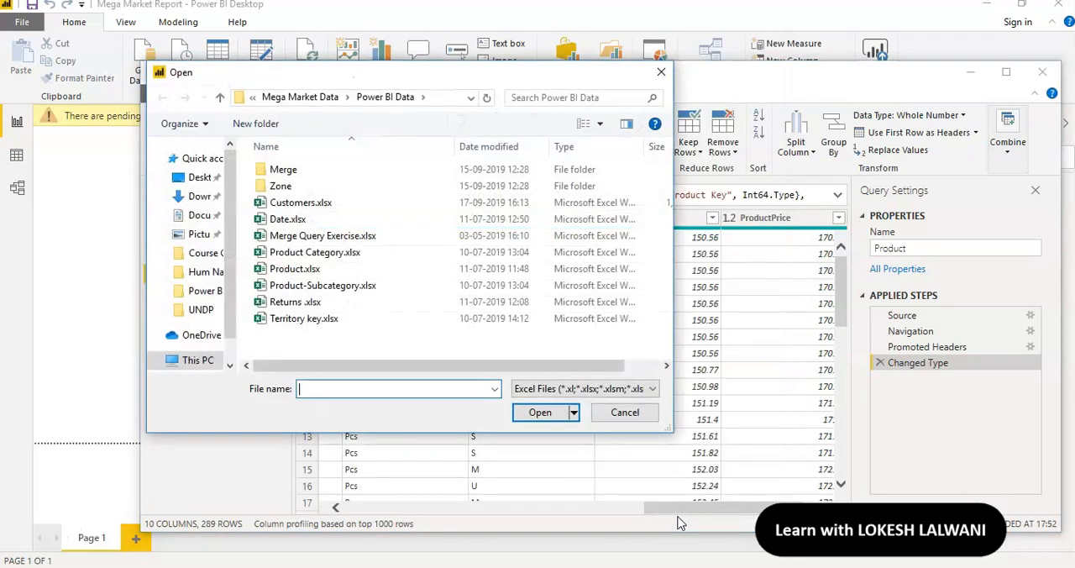
pyautogui.click(360, 285)
pyautogui.click(542, 412)
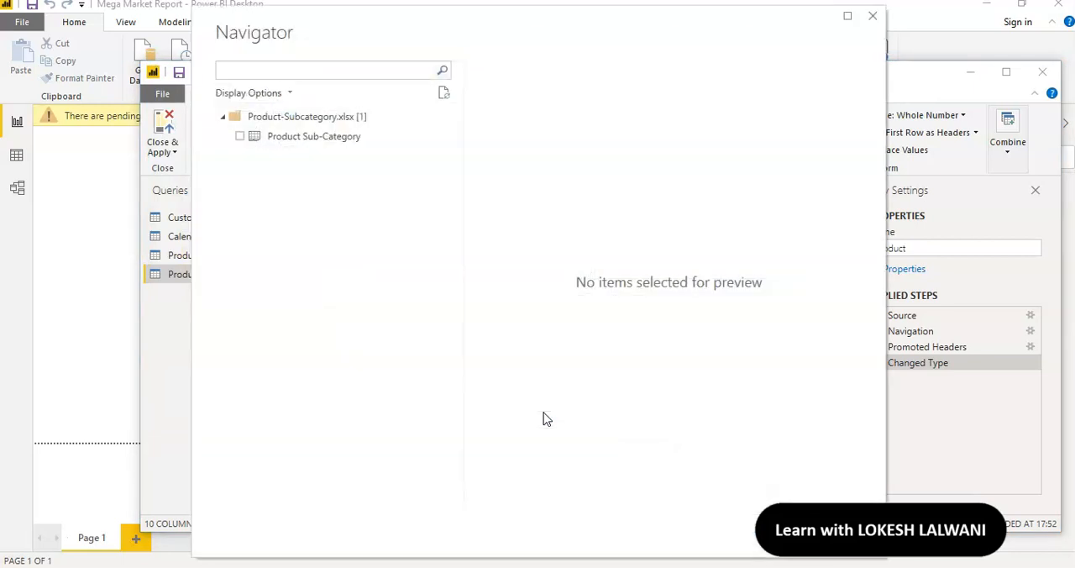
pyautogui.click(240, 137)
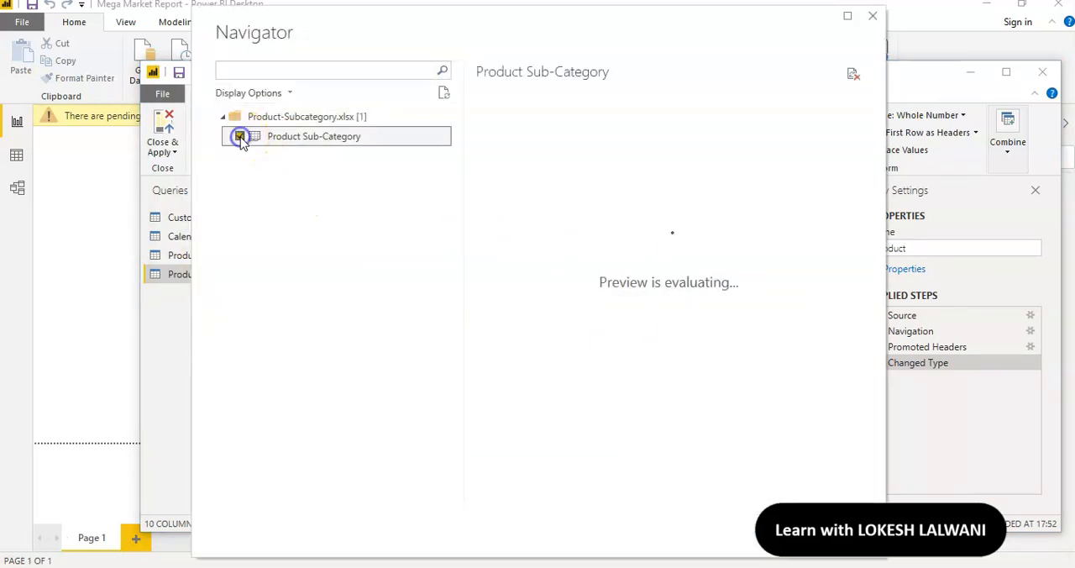
pyautogui.click(781, 534)
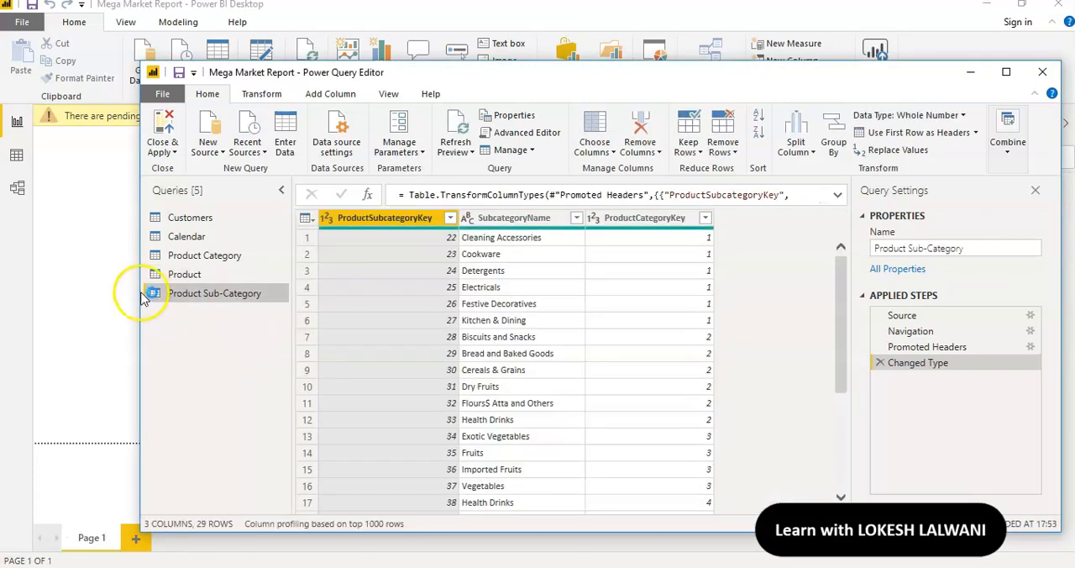
pyautogui.click(336, 223)
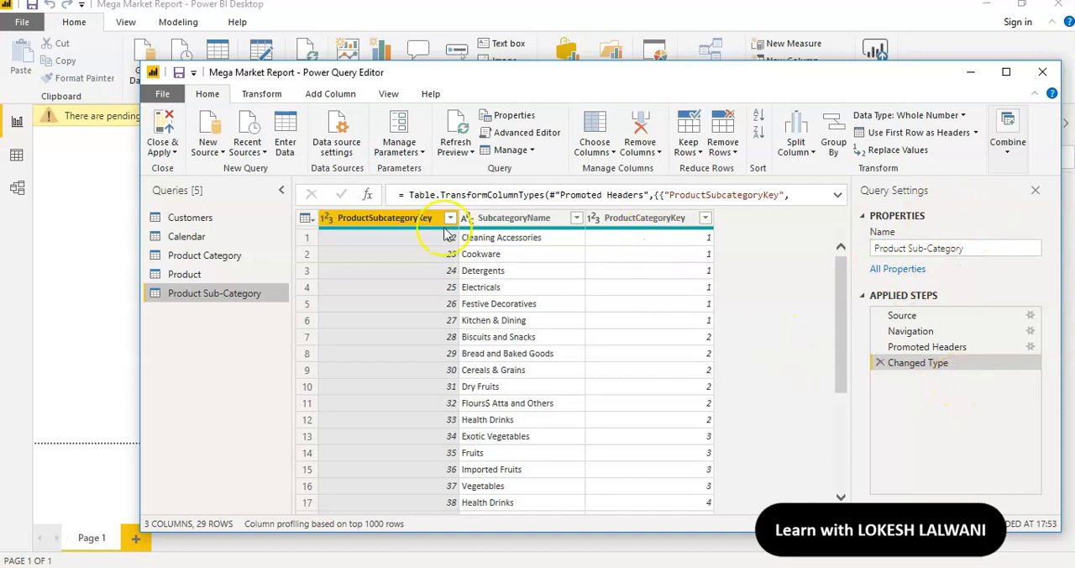
# Import the Returns sheet from the Returns .xlsx Excel workbook and rename the query as Returns-Data
pyautogui.click(209, 126)
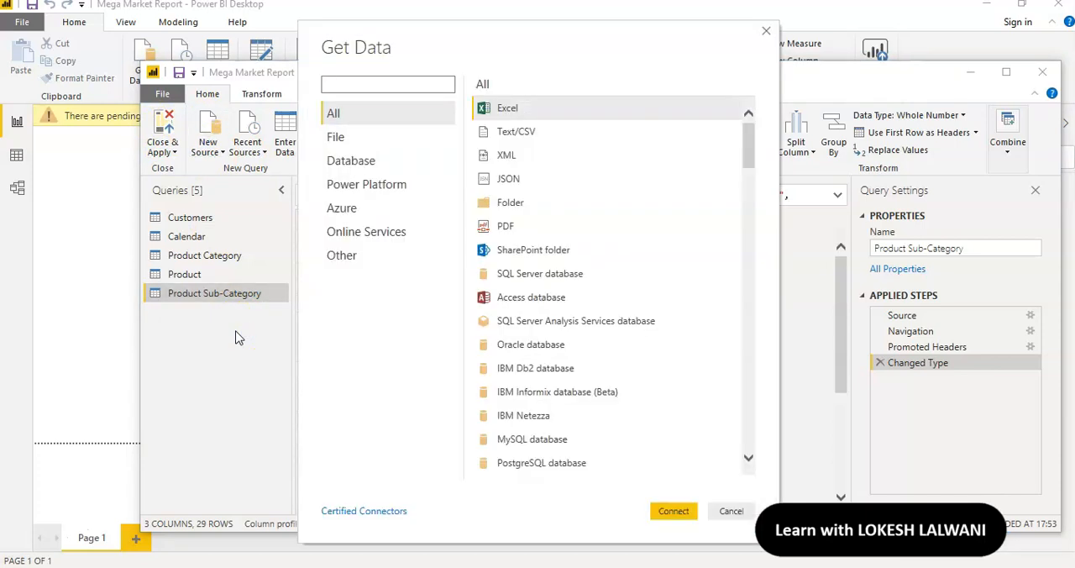
pyautogui.click(508, 108)
pyautogui.click(672, 511)
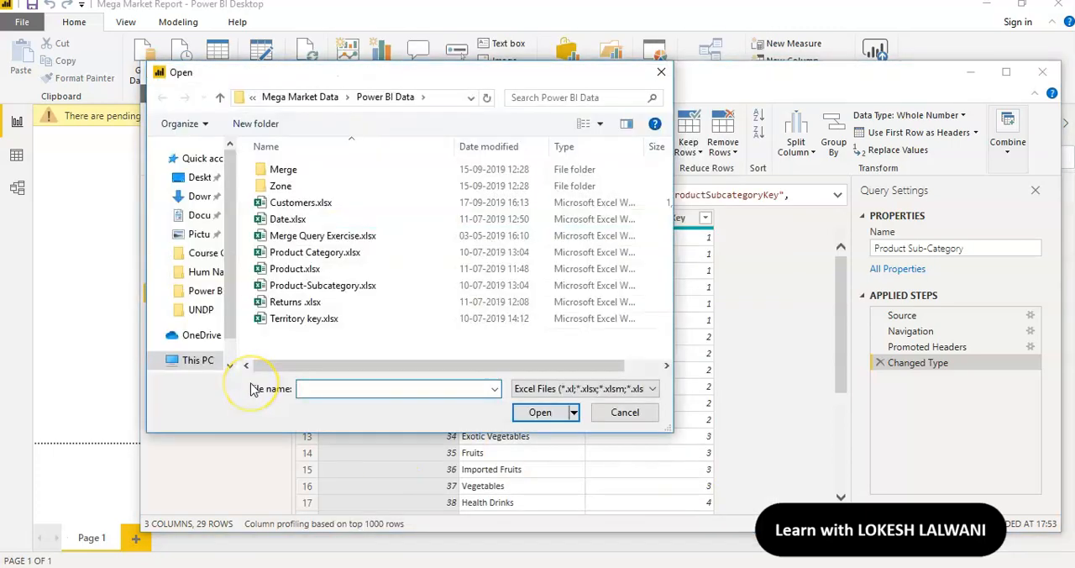
pyautogui.click(311, 304)
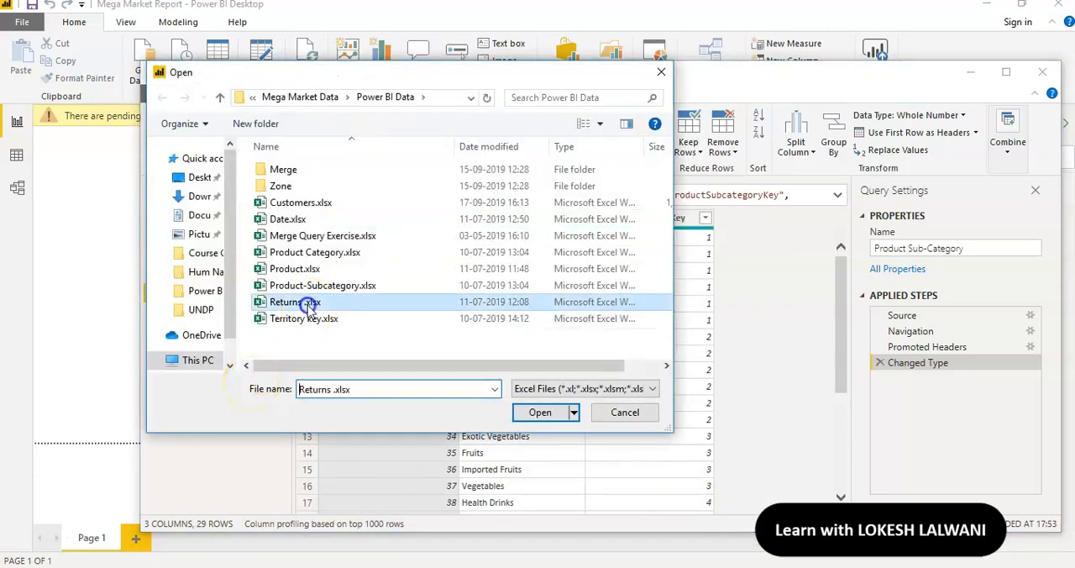
pyautogui.click(542, 412)
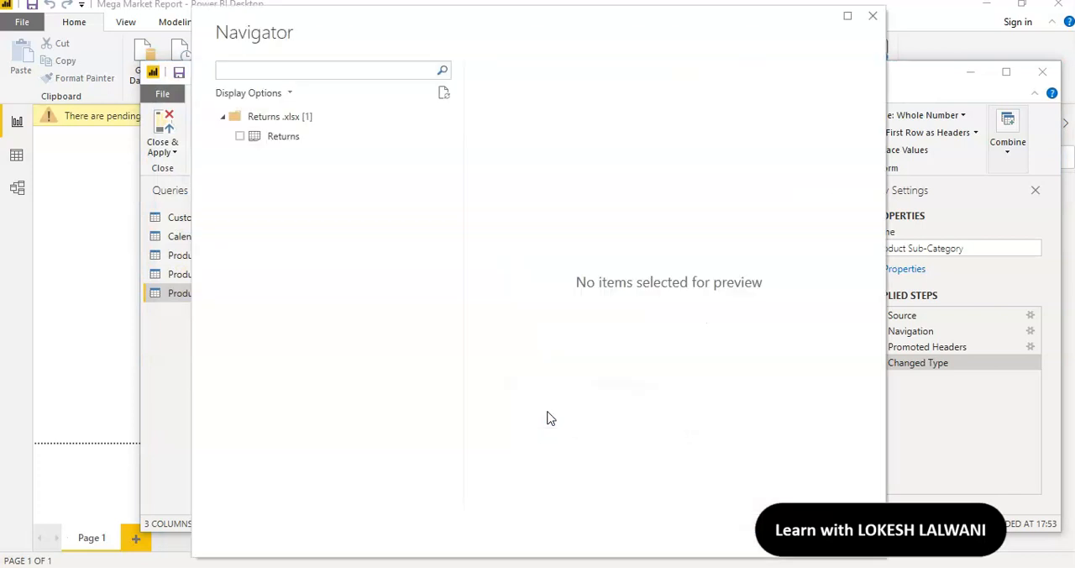
pyautogui.click(240, 136)
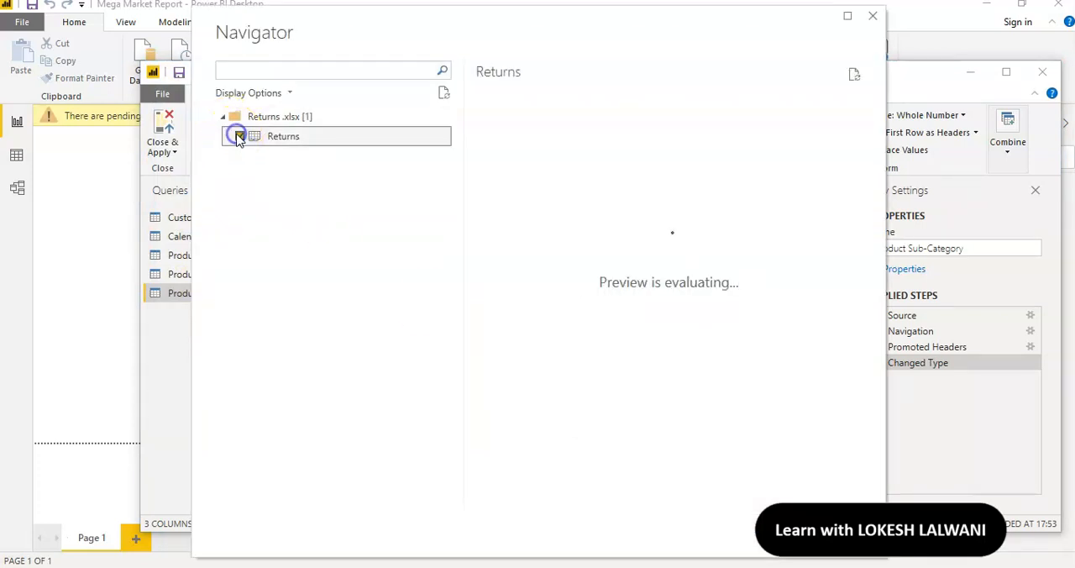
pyautogui.click(788, 537)
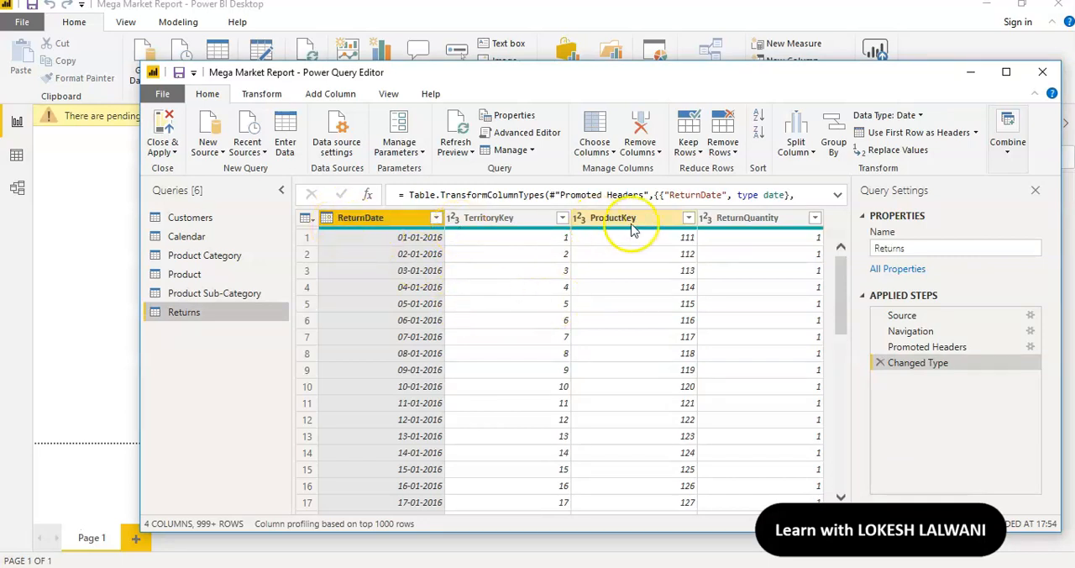
pyautogui.click(917, 248)
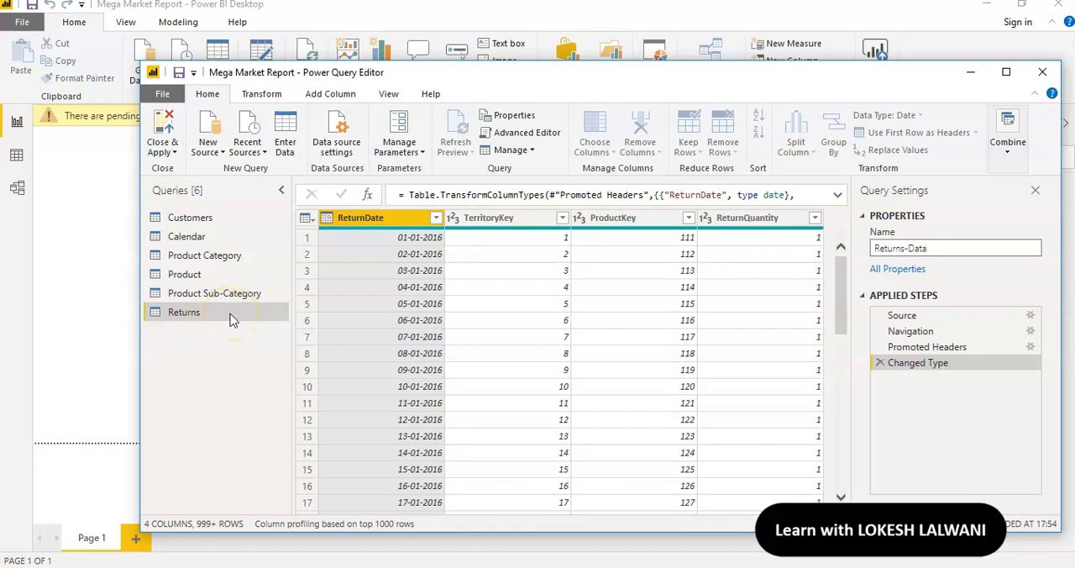
pyautogui.press('Return')
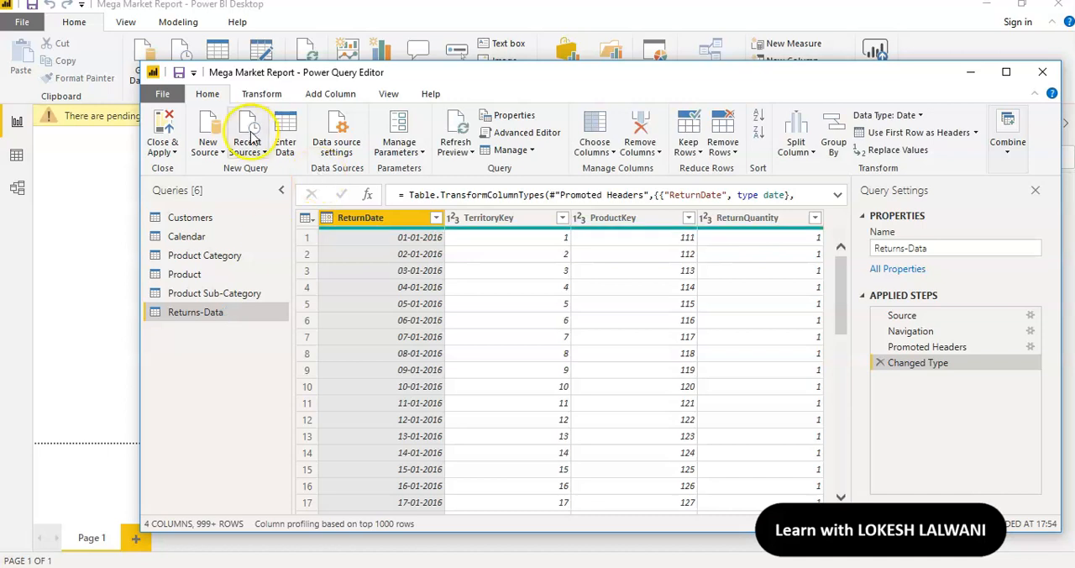
# Import Sheet1 from the Territory key.xlsx Excel workbook and rename the query as Territory
pyautogui.click(209, 133)
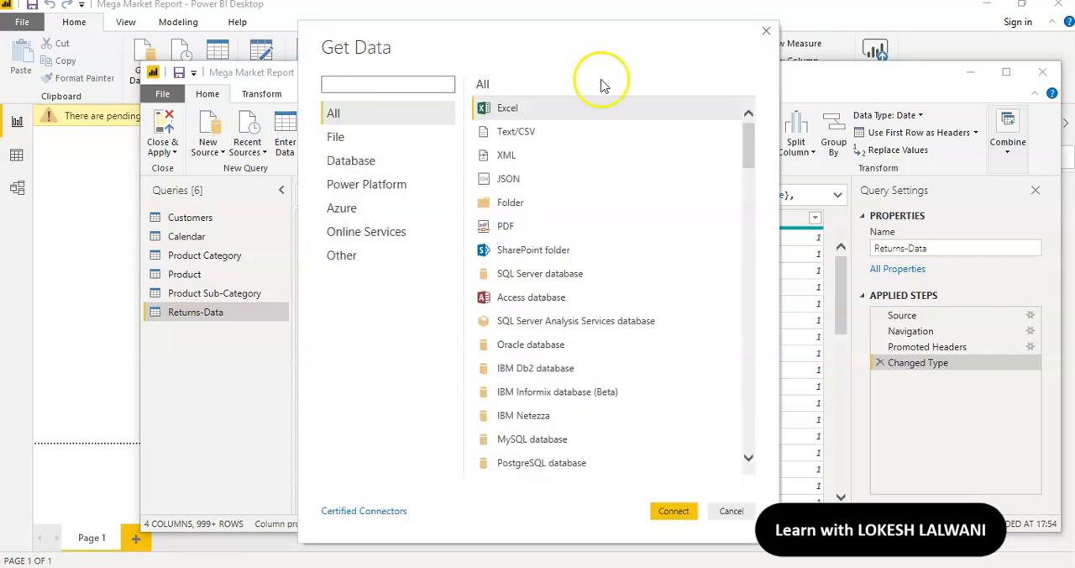
pyautogui.click(676, 513)
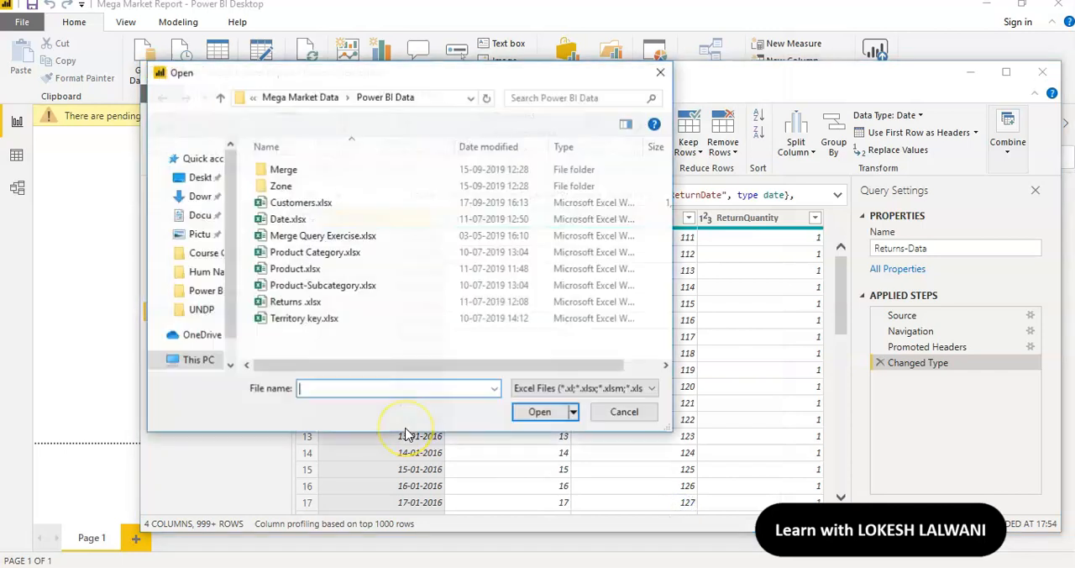
pyautogui.click(284, 320)
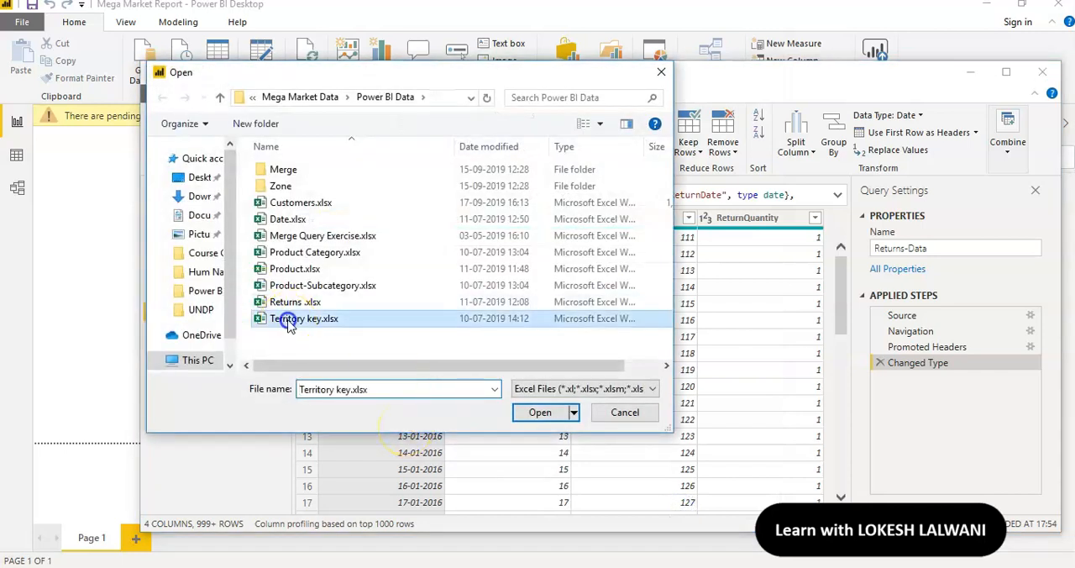
pyautogui.click(536, 418)
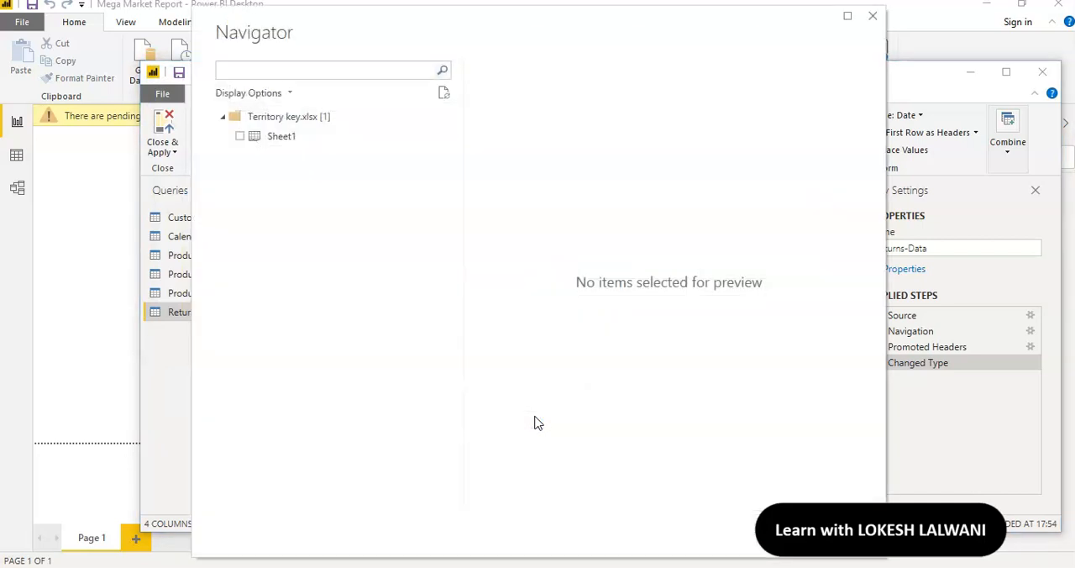
pyautogui.click(239, 136)
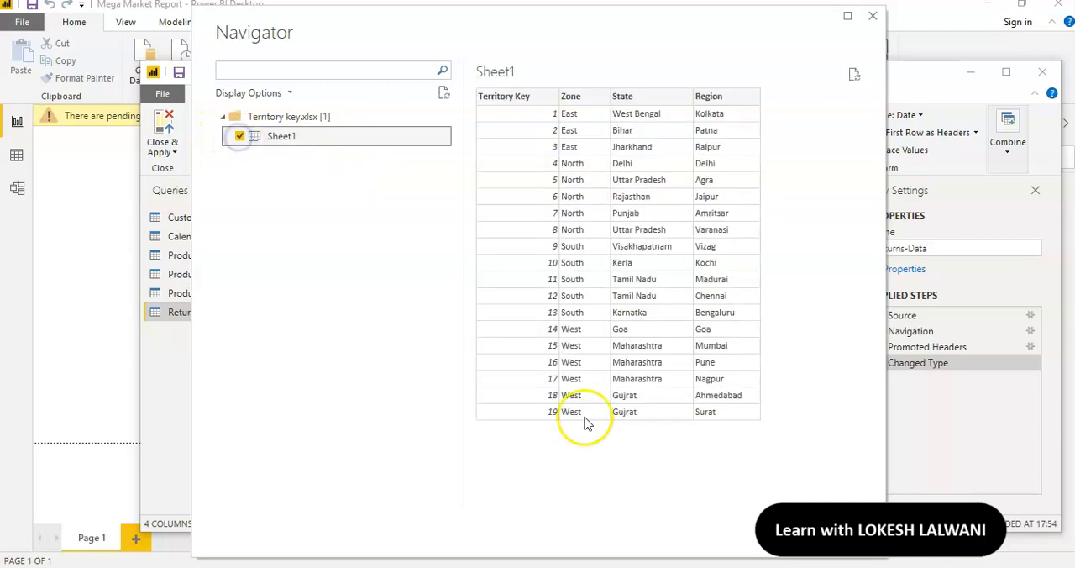
pyautogui.click(774, 530)
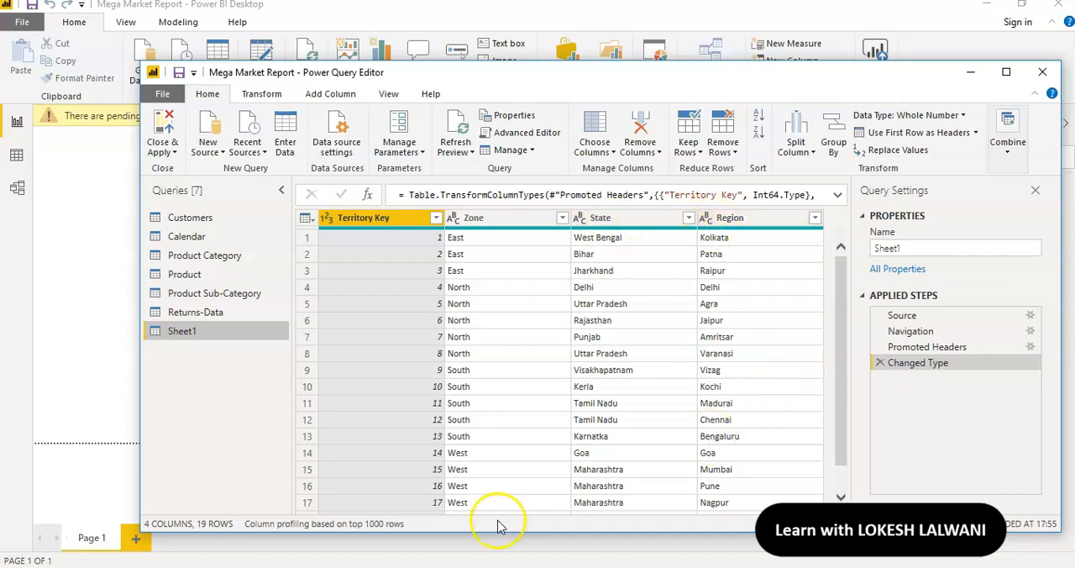
pyautogui.doubleClick(915, 250)
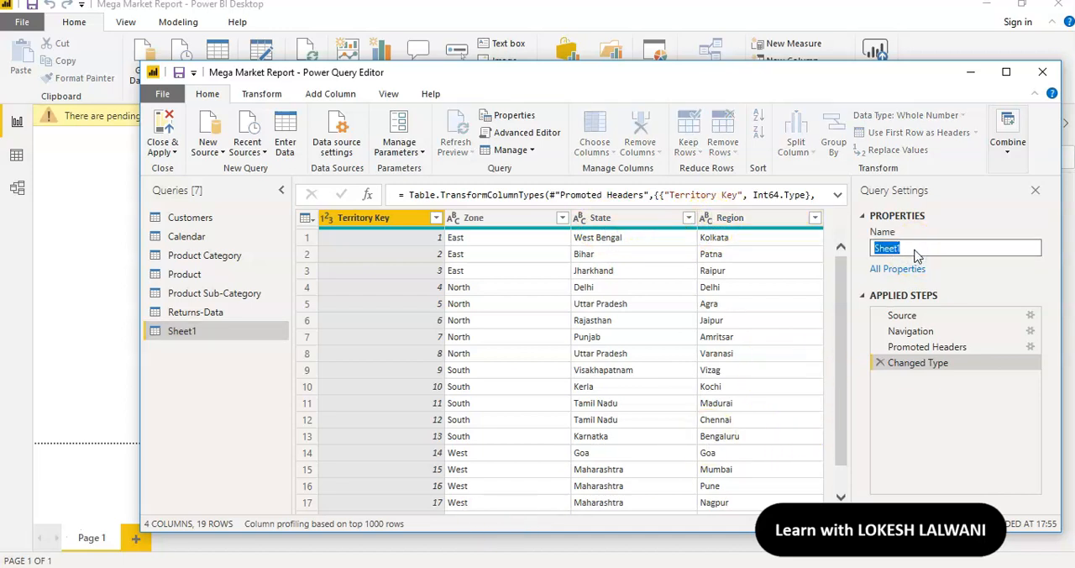
pyautogui.write('Territory')
pyautogui.press('Return')
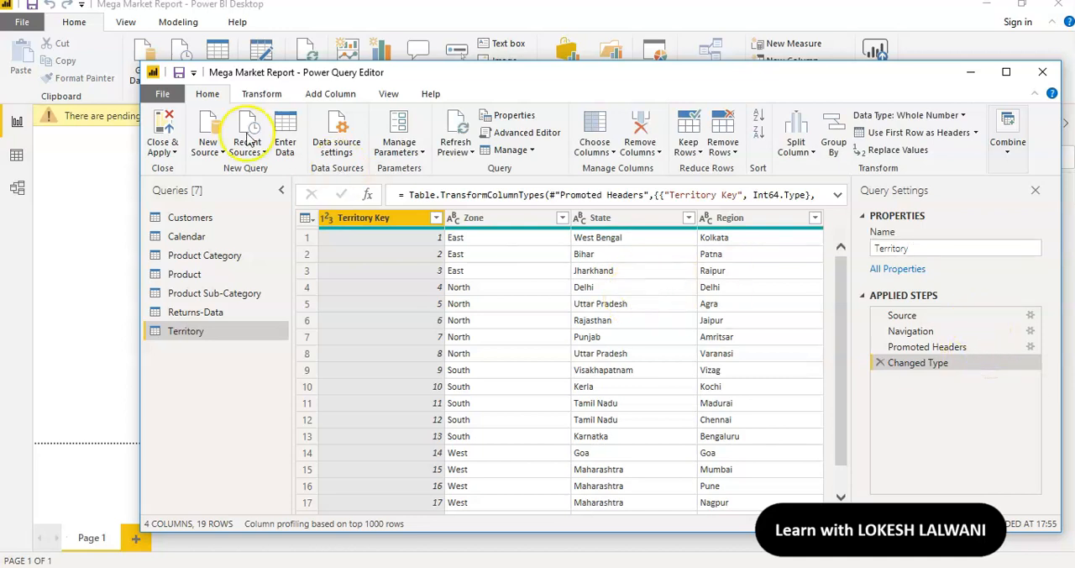
# Start a new query from a Folder source, with the Zone folder inside D:, PBI for Youtube, Mega Market Data as its path
pyautogui.click(210, 123)
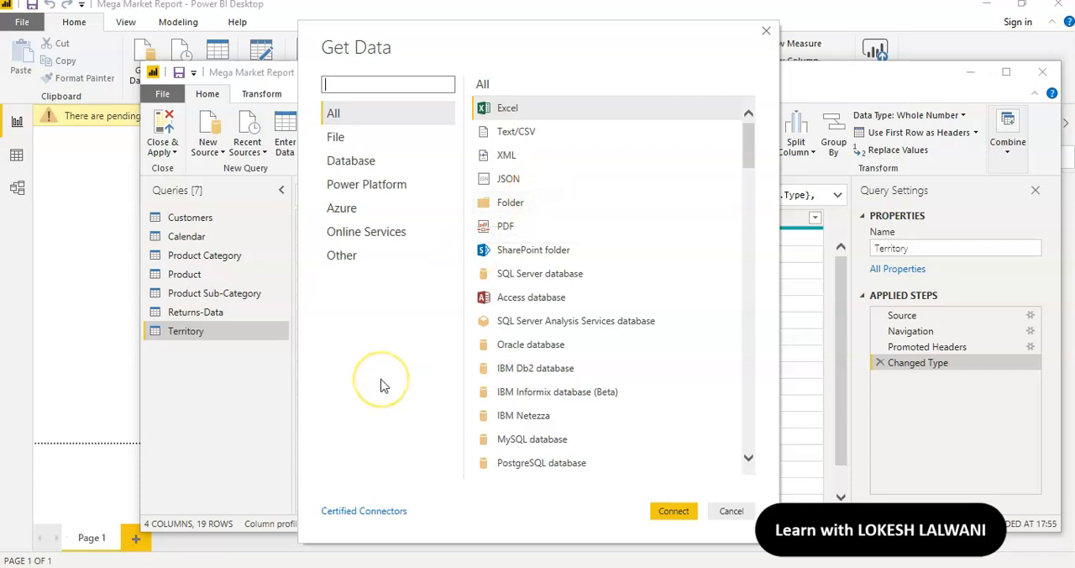
pyautogui.click(516, 204)
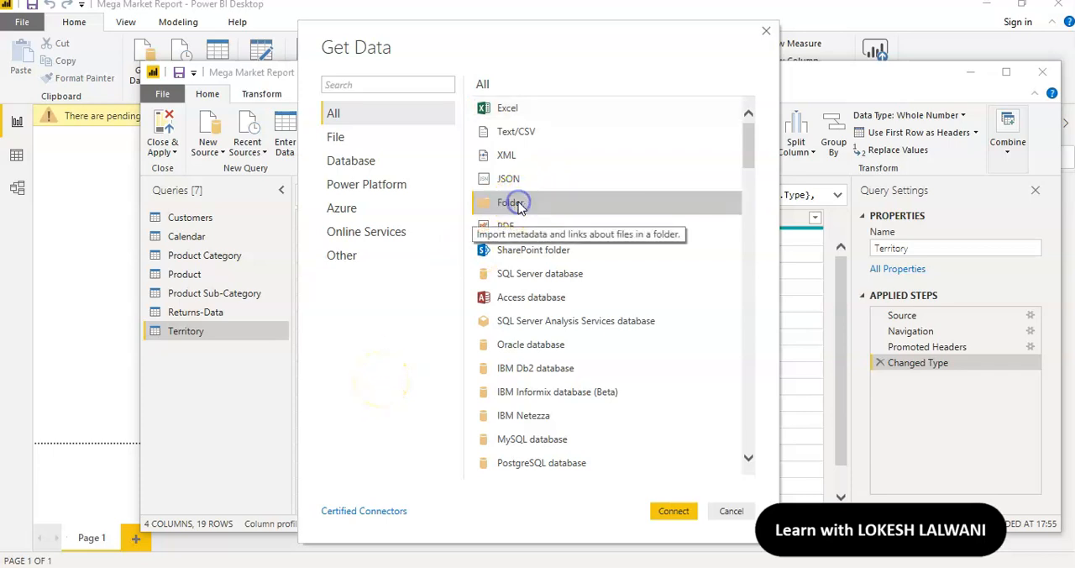
pyautogui.click(680, 512)
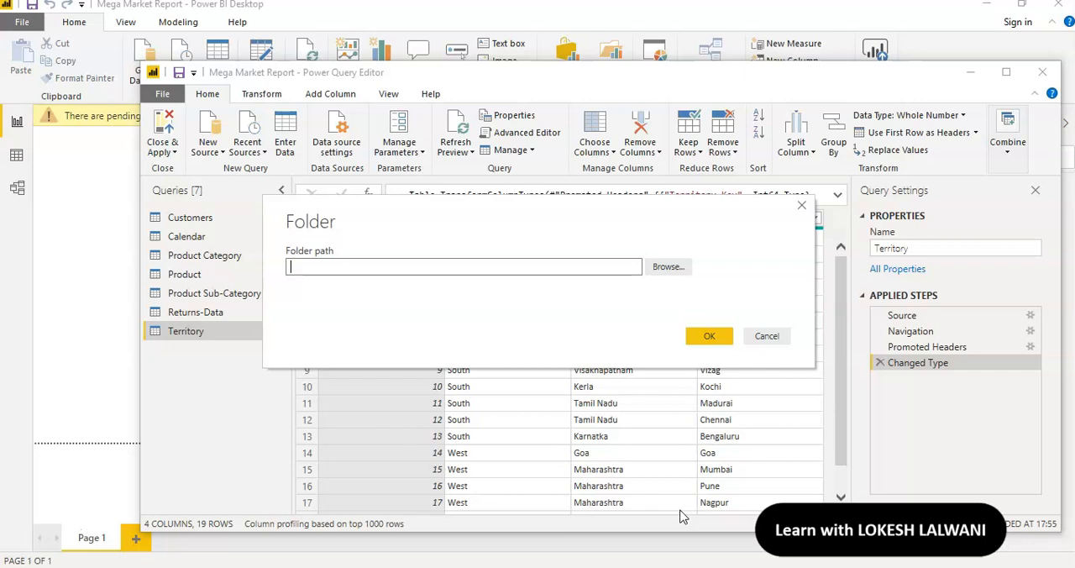
pyautogui.click(669, 269)
pyautogui.moveTo(646, 268)
pyautogui.mouseDown()
pyautogui.moveTo(649, 301)
pyautogui.moveTo(646, 267)
pyautogui.mouseUp()
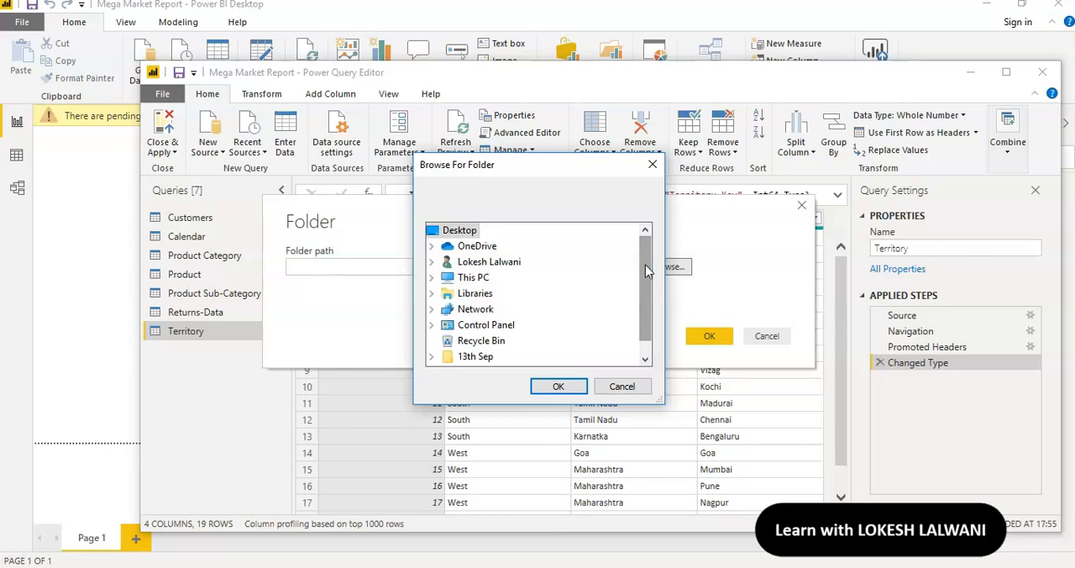
pyautogui.doubleClick(469, 277)
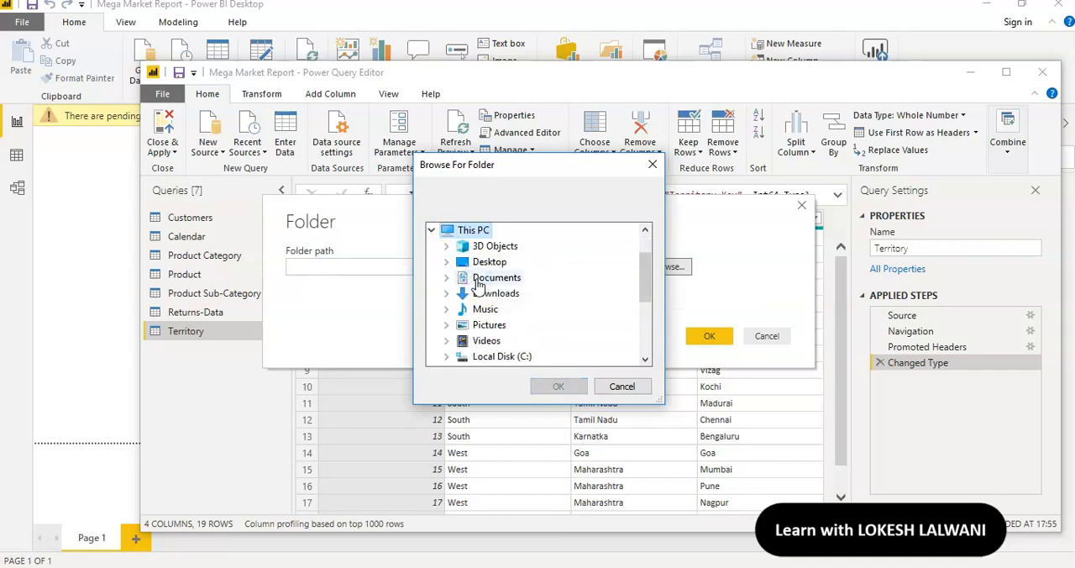
pyautogui.moveTo(644, 270); pyautogui.dragTo(645, 288)
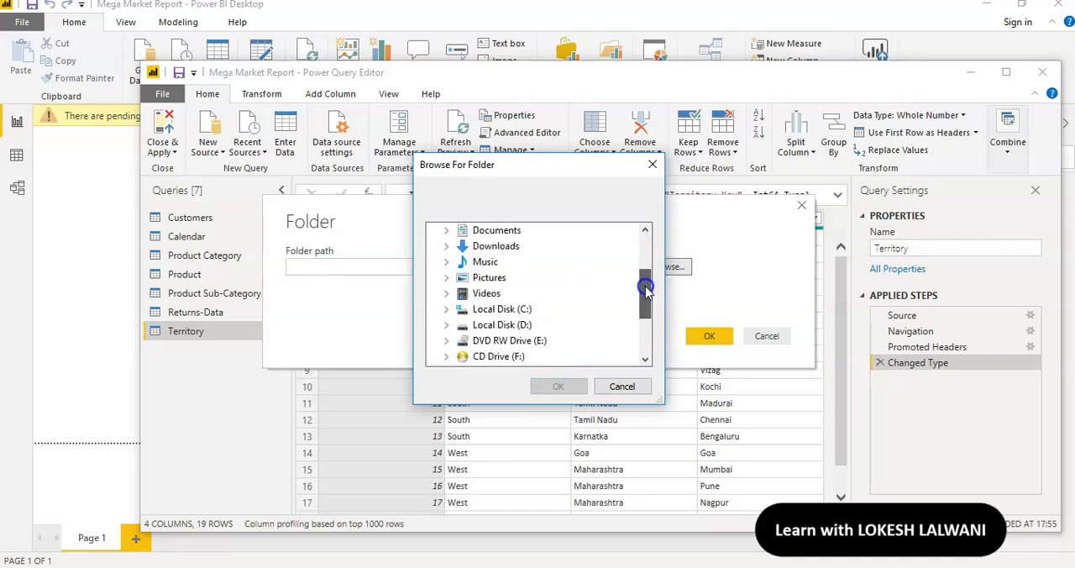
pyautogui.click(525, 328)
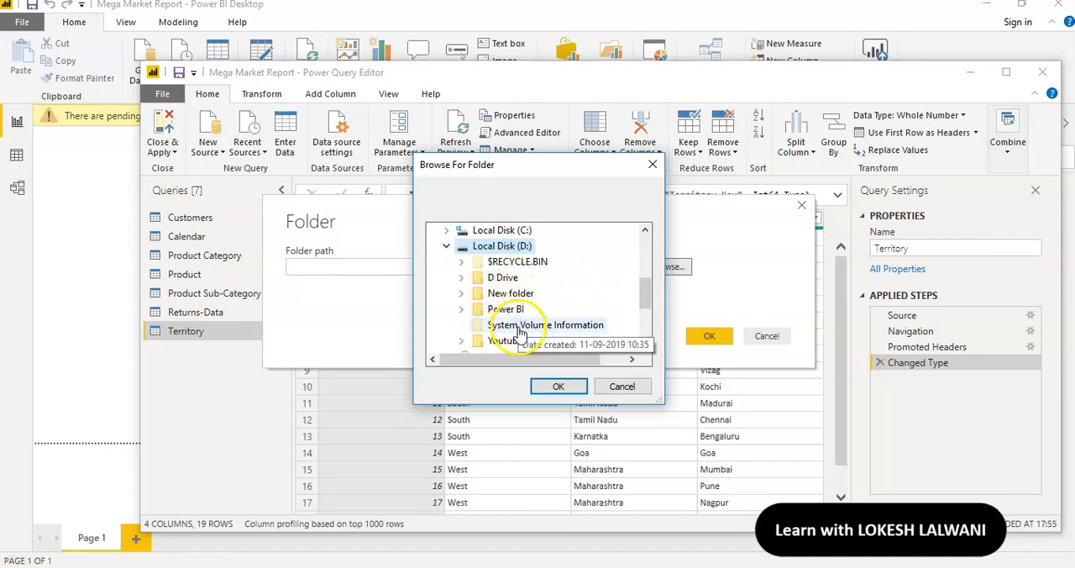
pyautogui.click(509, 341)
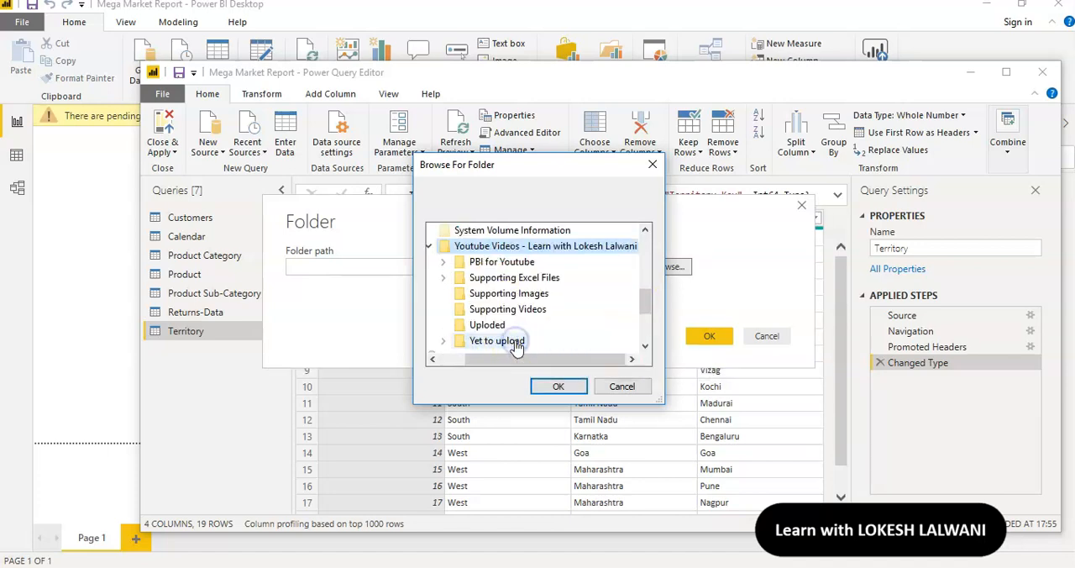
pyautogui.click(514, 264)
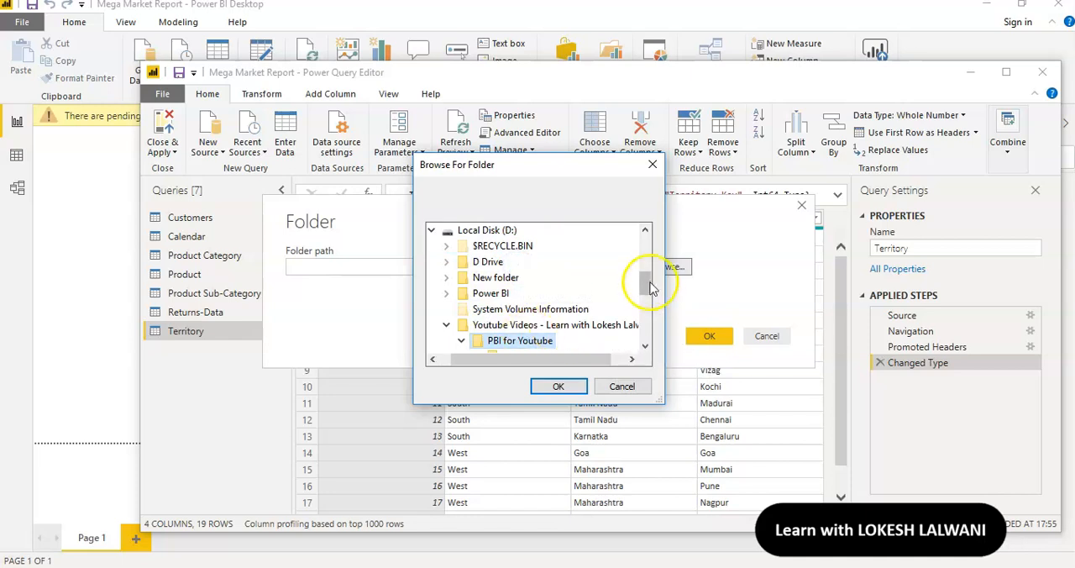
pyautogui.moveTo(644, 283); pyautogui.dragTo(644, 293)
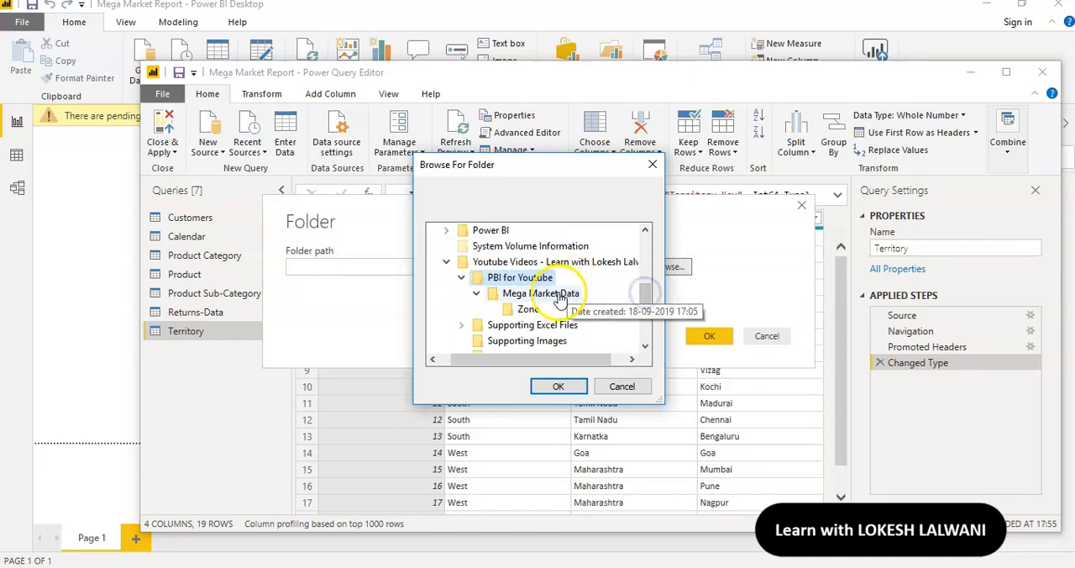
pyautogui.click(527, 311)
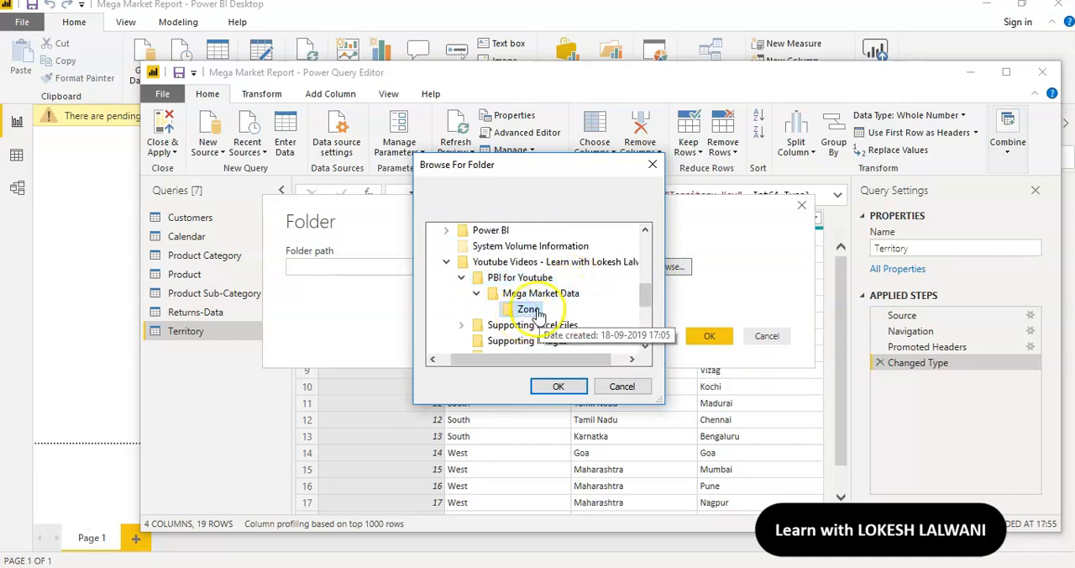
pyautogui.click(556, 388)
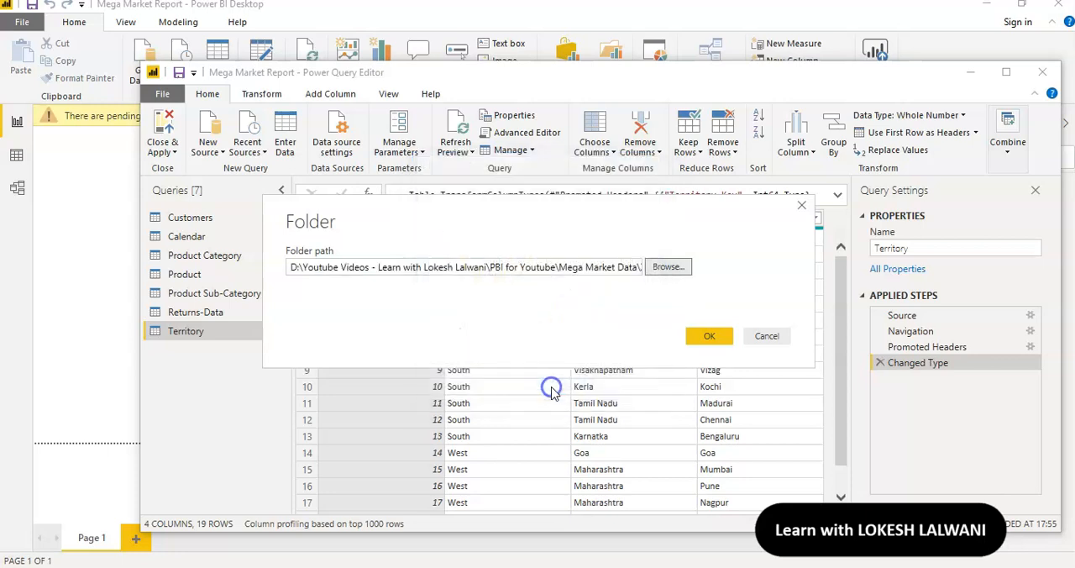
# Load the Zone folder's file list for transforming and remove all columns except Content
pyautogui.click(698, 336)
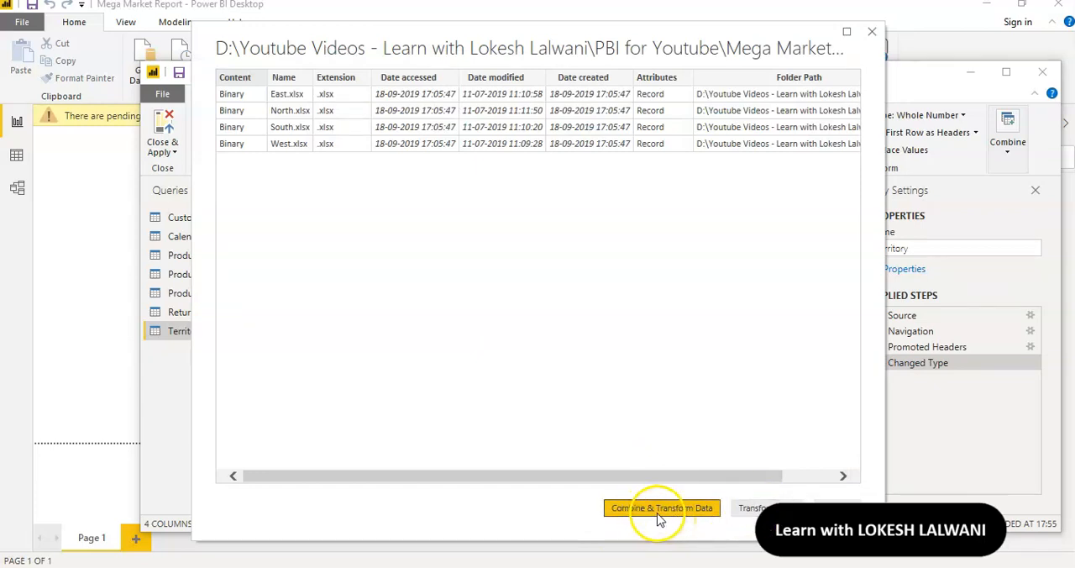
pyautogui.click(758, 508)
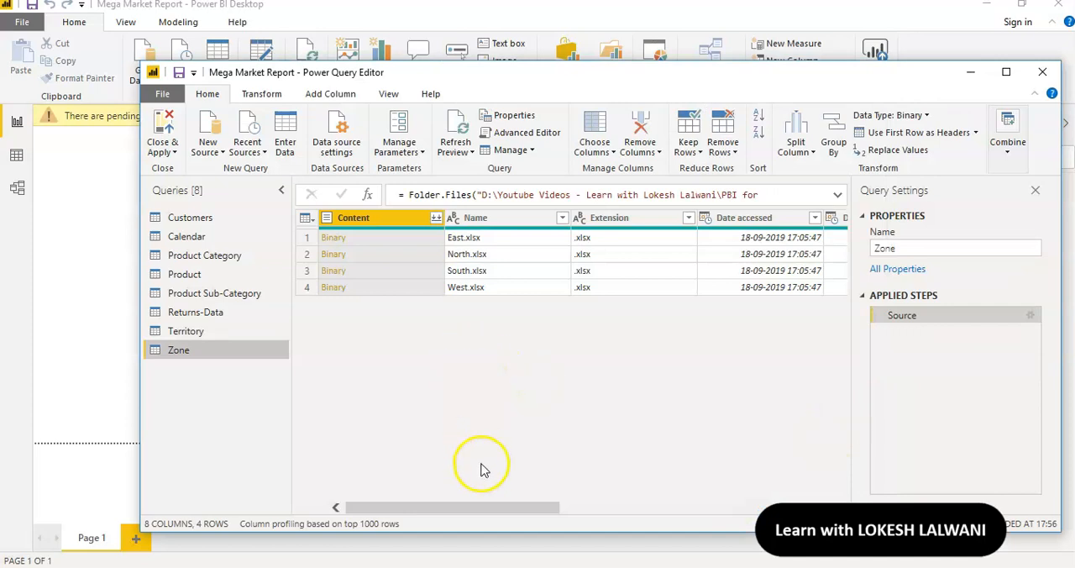
pyautogui.moveTo(450, 506); pyautogui.dragTo(348, 496)
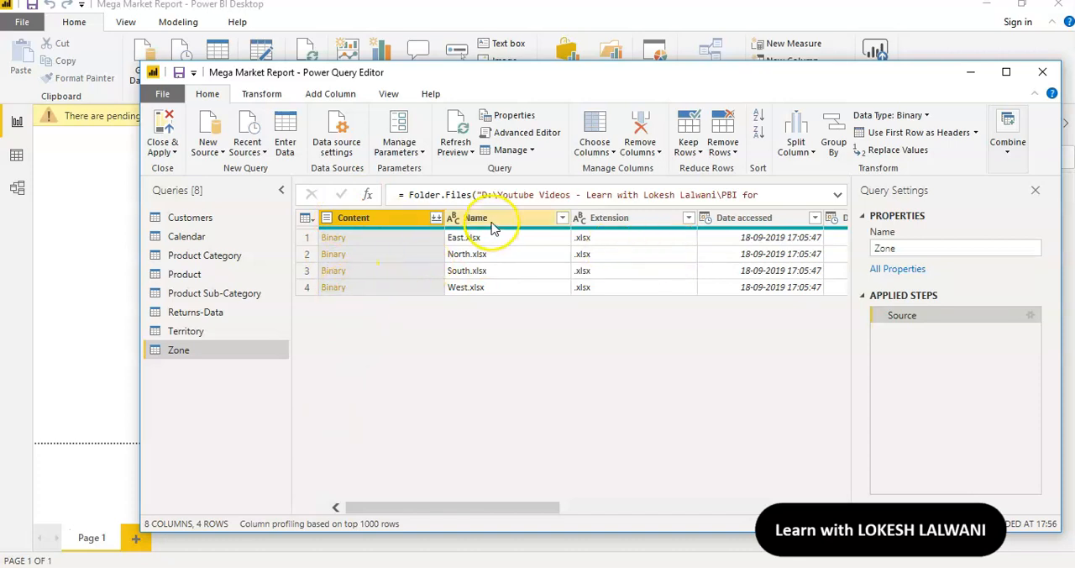
pyautogui.rightClick(387, 221)
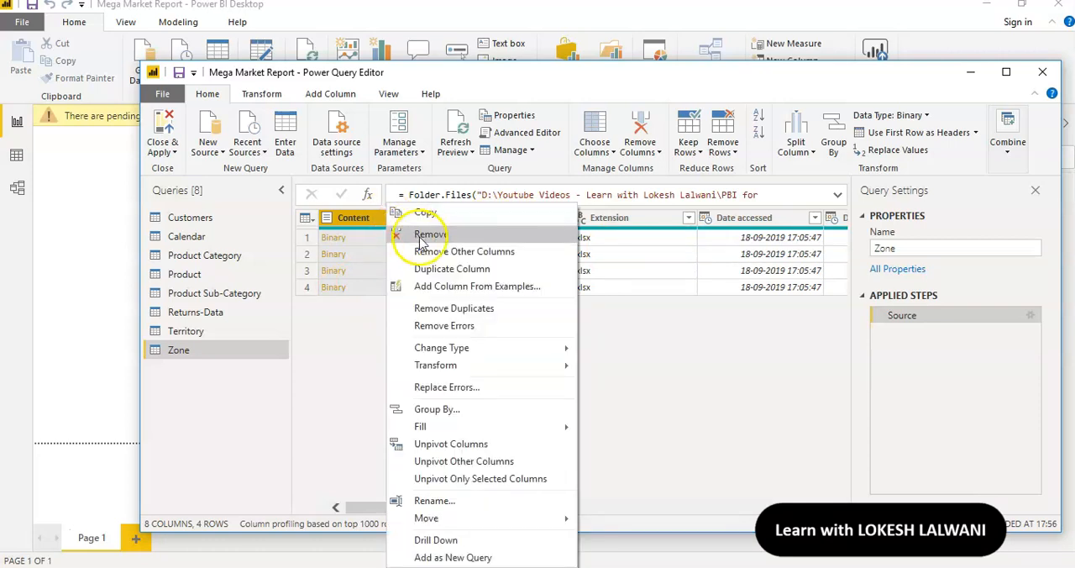
pyautogui.click(435, 256)
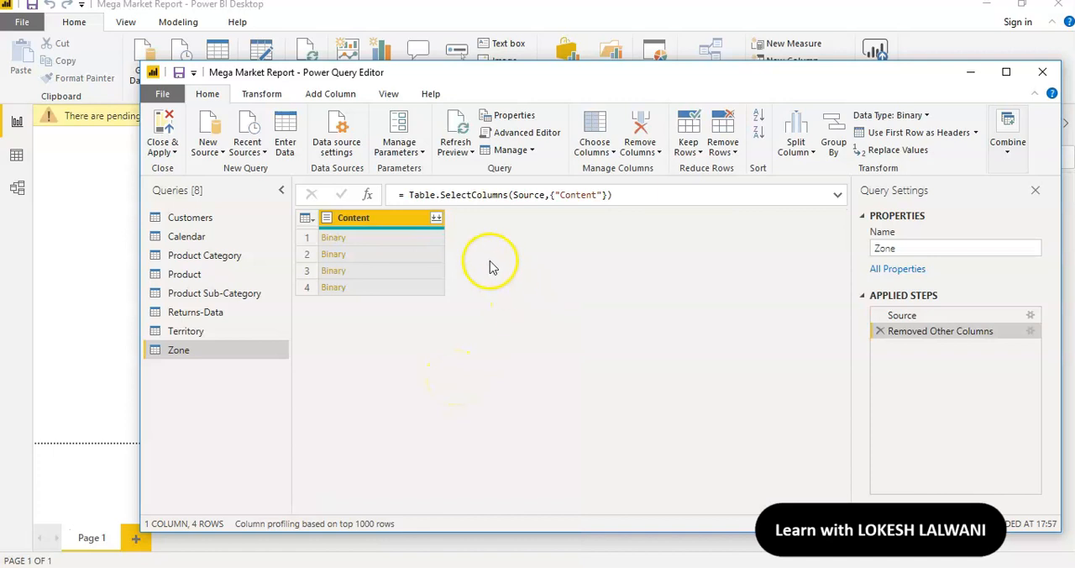
# Combine the files in the Content column, using the Parameter1 folder of the first file as the object to extract
pyautogui.click(436, 219)
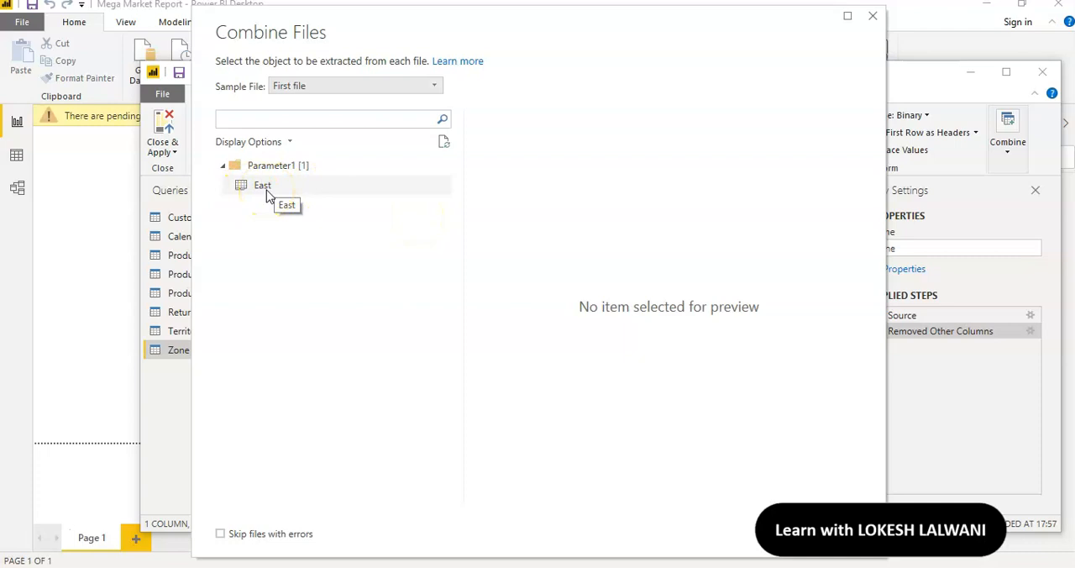
pyautogui.click(271, 166)
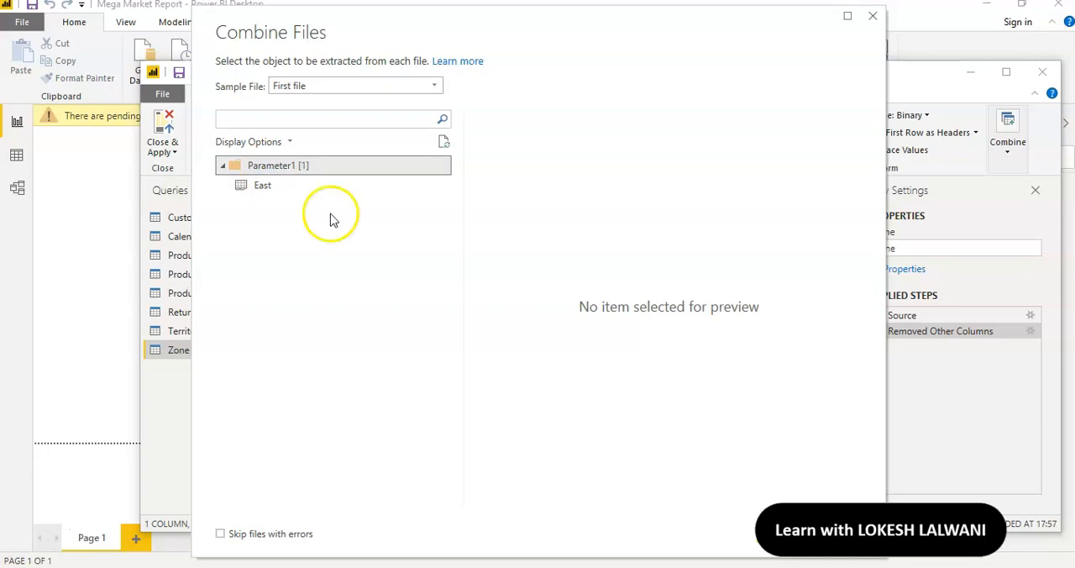
pyautogui.click(783, 534)
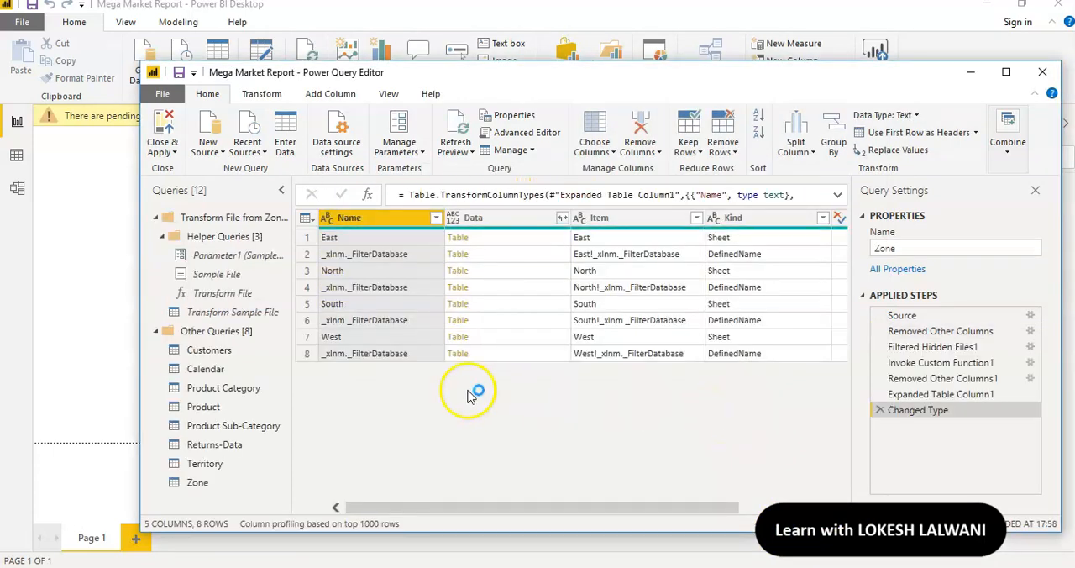
# Keep only the Data column of the combined Zone query and expand all its columns with the original column name as prefix
pyautogui.moveTo(504, 509); pyautogui.dragTo(436, 508)
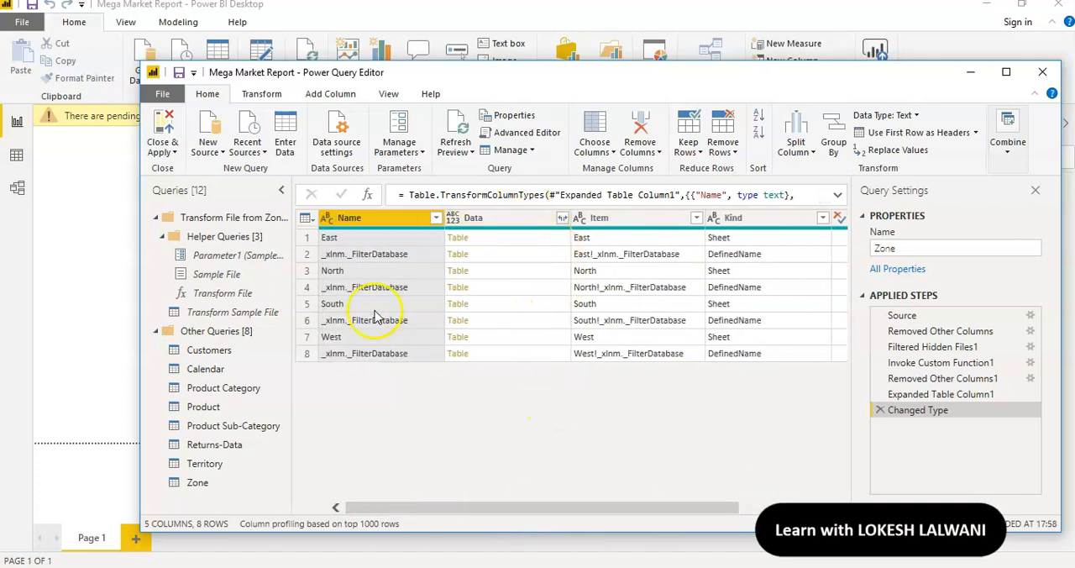
pyautogui.rightClick(519, 225)
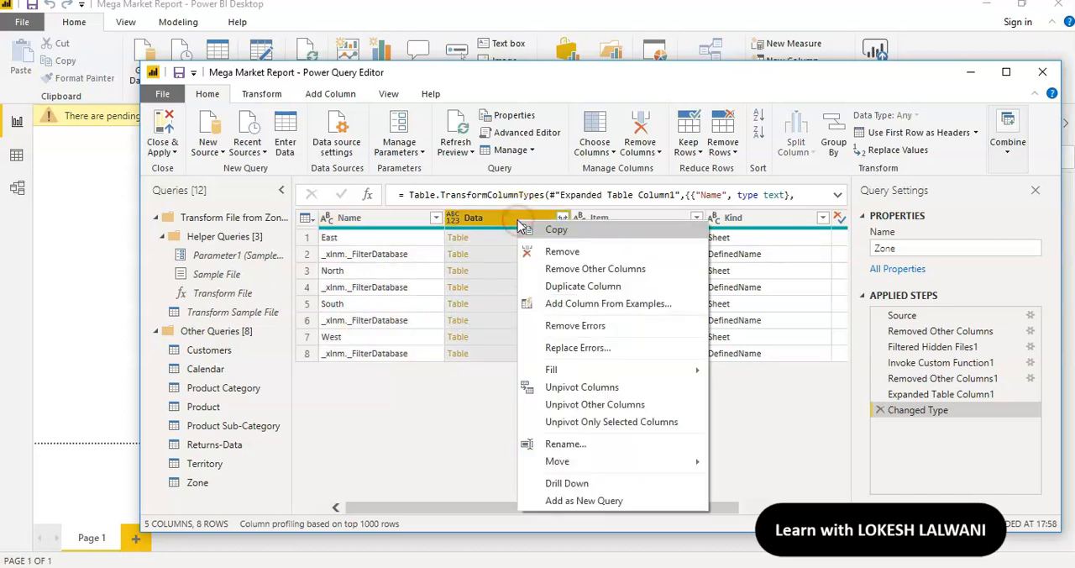
pyautogui.click(580, 269)
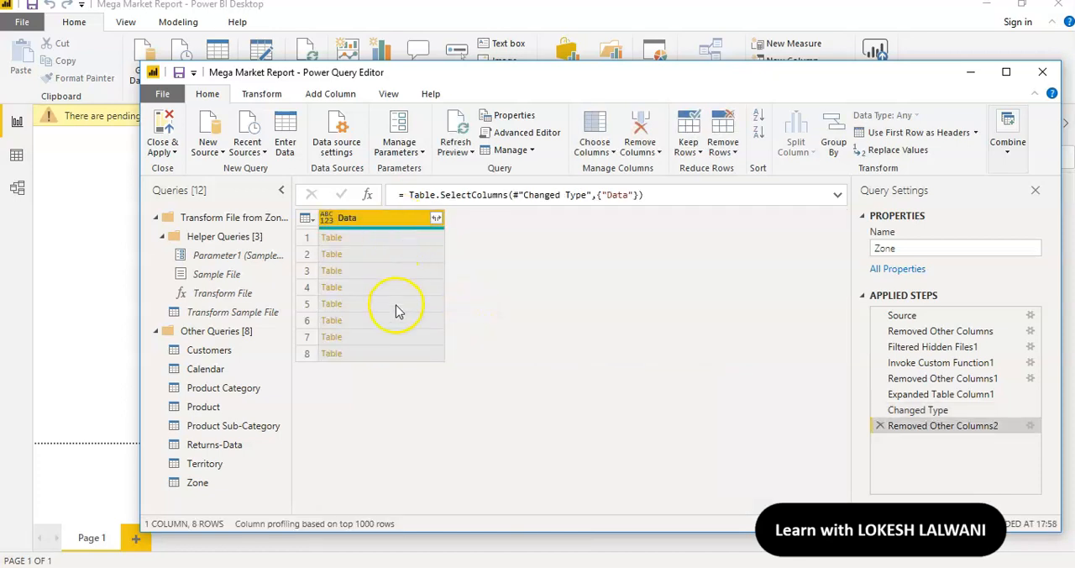
pyautogui.click(436, 219)
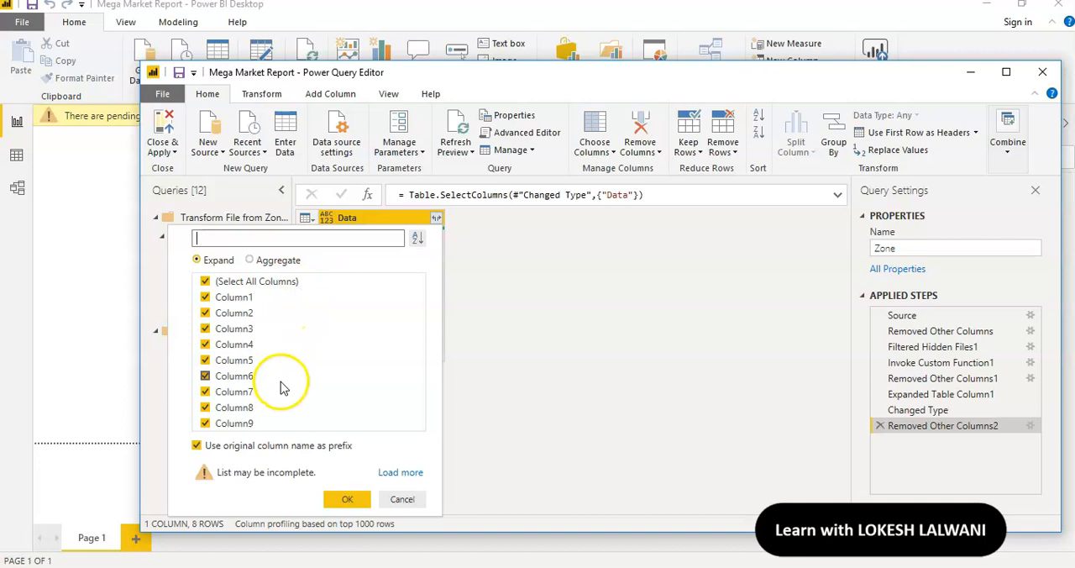
pyautogui.click(349, 500)
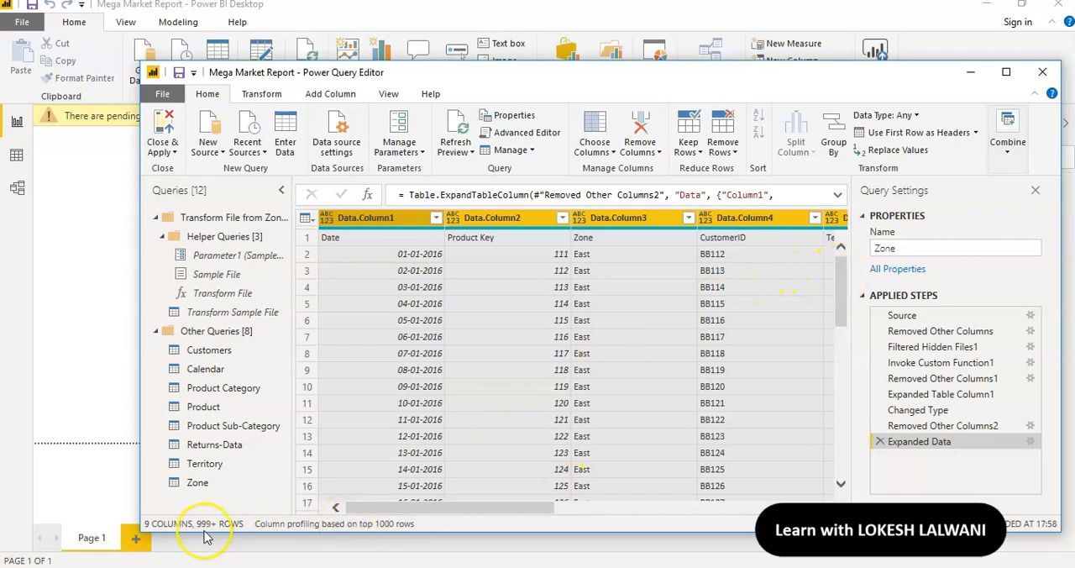
# Use the first row as headers in the expanded Zone query and look through its columns
pyautogui.moveTo(412, 509)
pyautogui.mouseDown()
pyautogui.moveTo(700, 486)
pyautogui.moveTo(312, 503)
pyautogui.mouseUp()
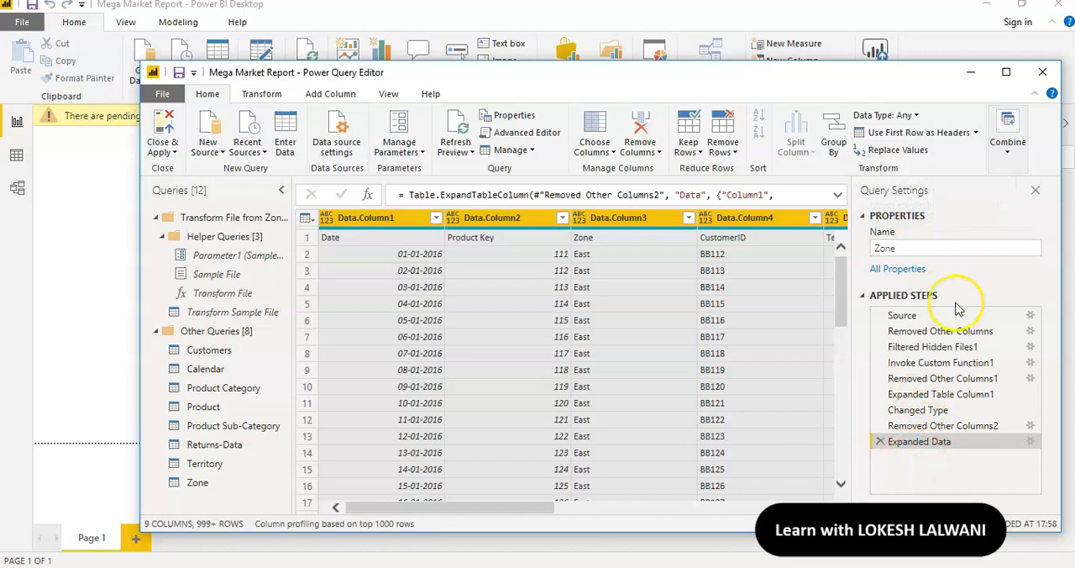
pyautogui.click(897, 133)
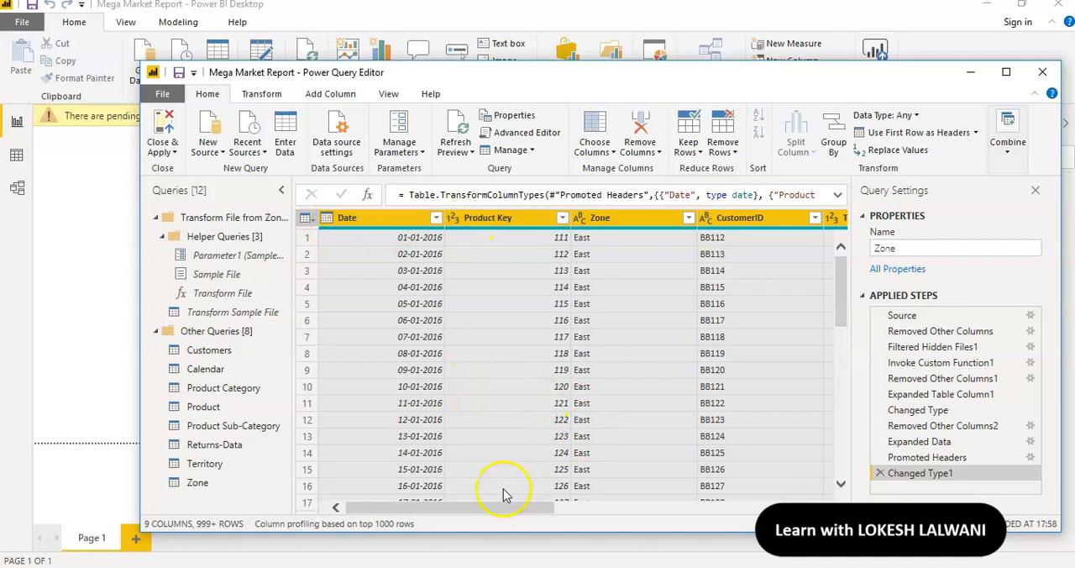
pyautogui.moveTo(492, 503); pyautogui.dragTo(706, 502)
pyautogui.moveTo(705, 501); pyautogui.dragTo(423, 507)
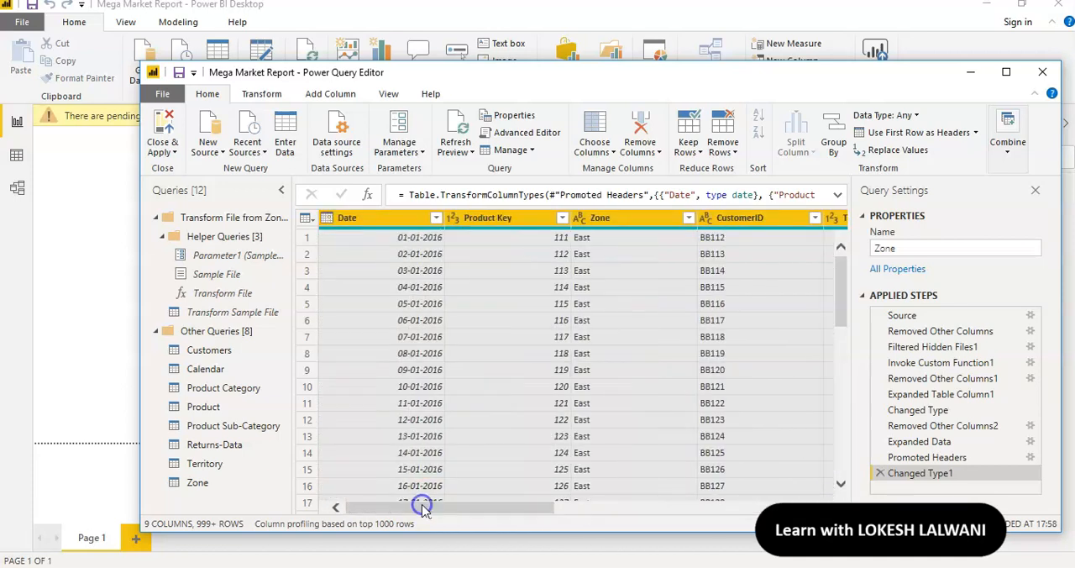
# Collapse the Transform File from Zone query group, check the Mega Market Data folder in File Explorer, and return to Power Query Editor
pyautogui.click(155, 220)
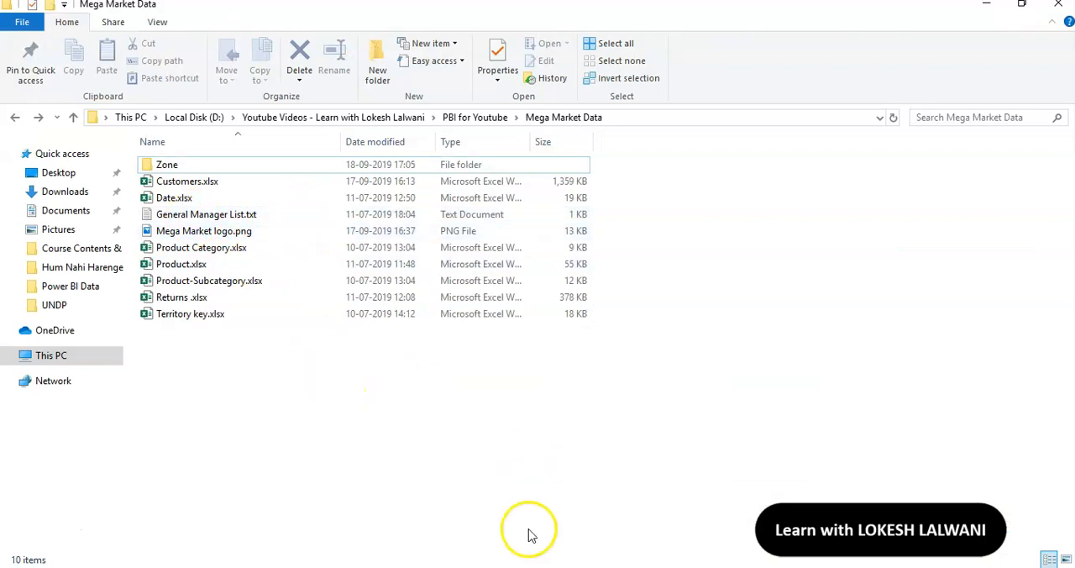
pyautogui.moveTo(555, 566)
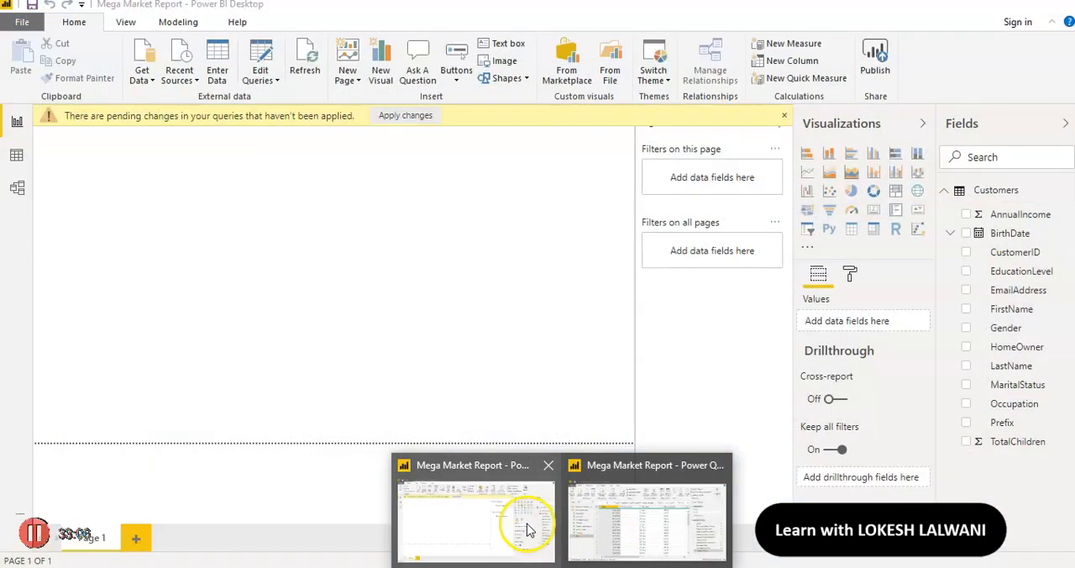
pyautogui.click(528, 521)
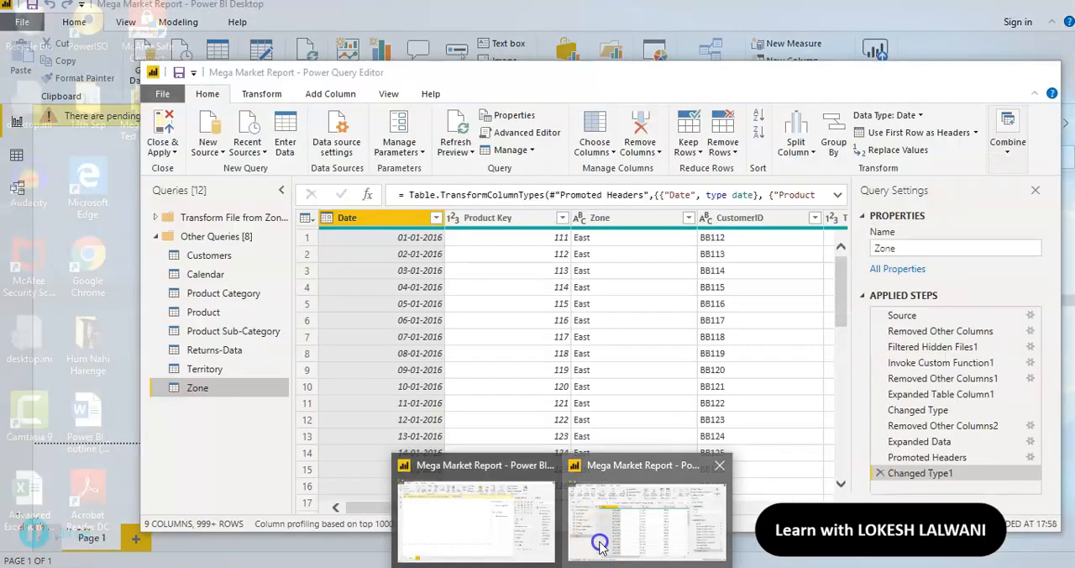
pyautogui.click(592, 555)
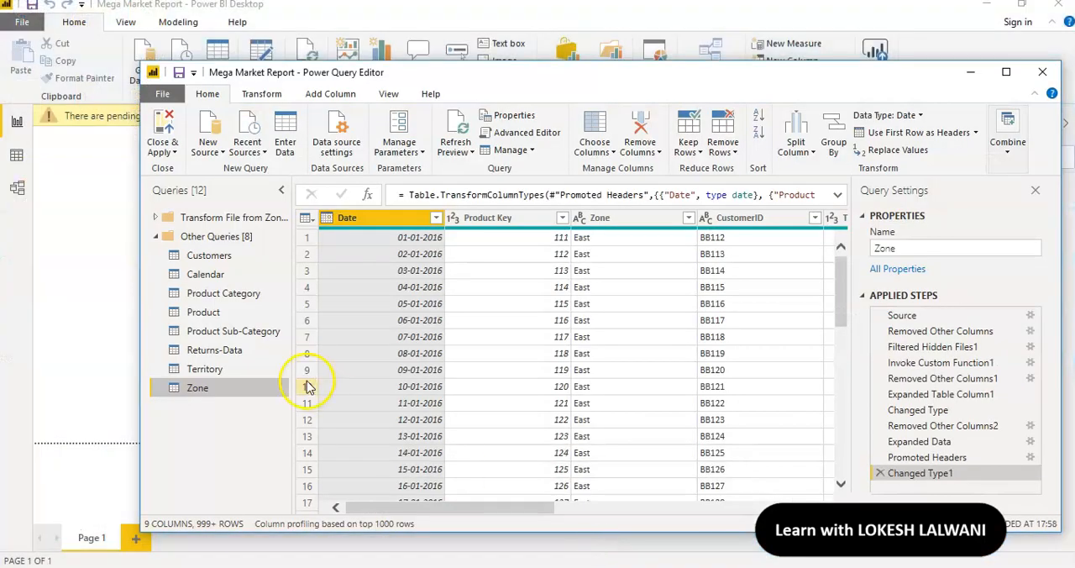
# Import General Manager List.txt from the Power BI Data folder as a new Text/CSV query and use its first row as headers
pyautogui.click(218, 122)
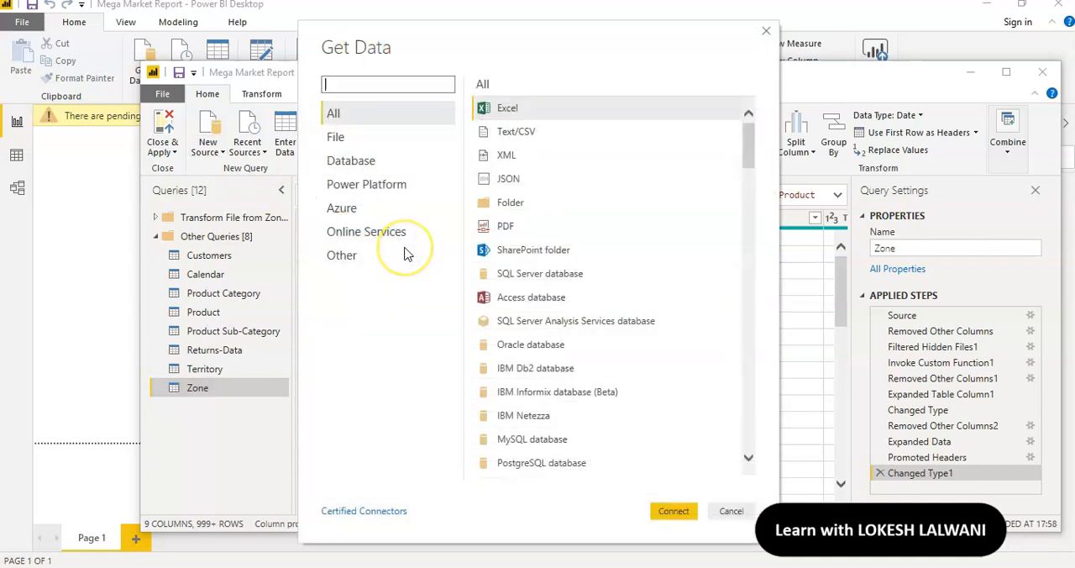
pyautogui.click(514, 135)
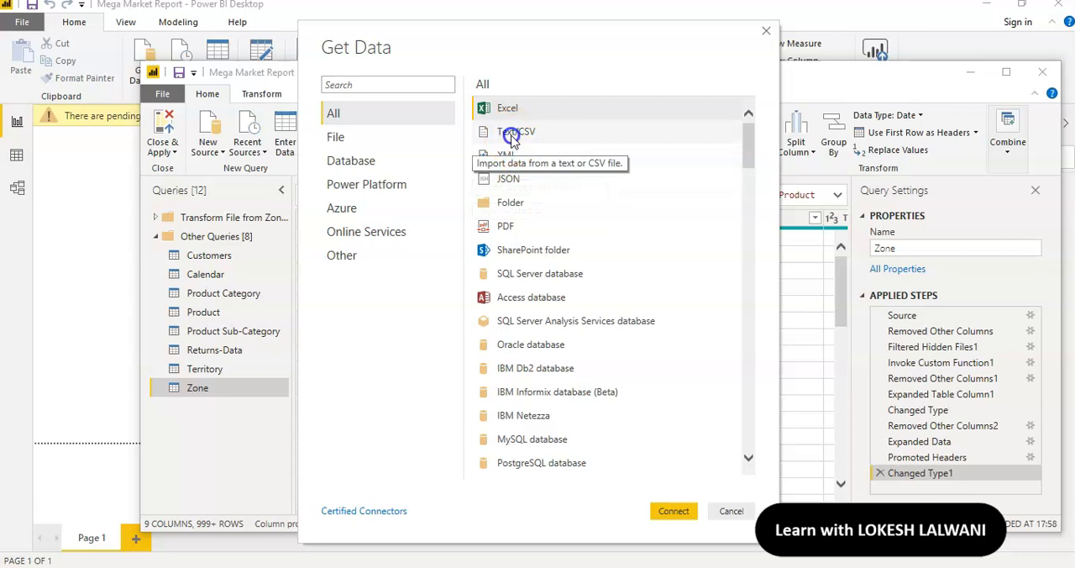
pyautogui.click(677, 511)
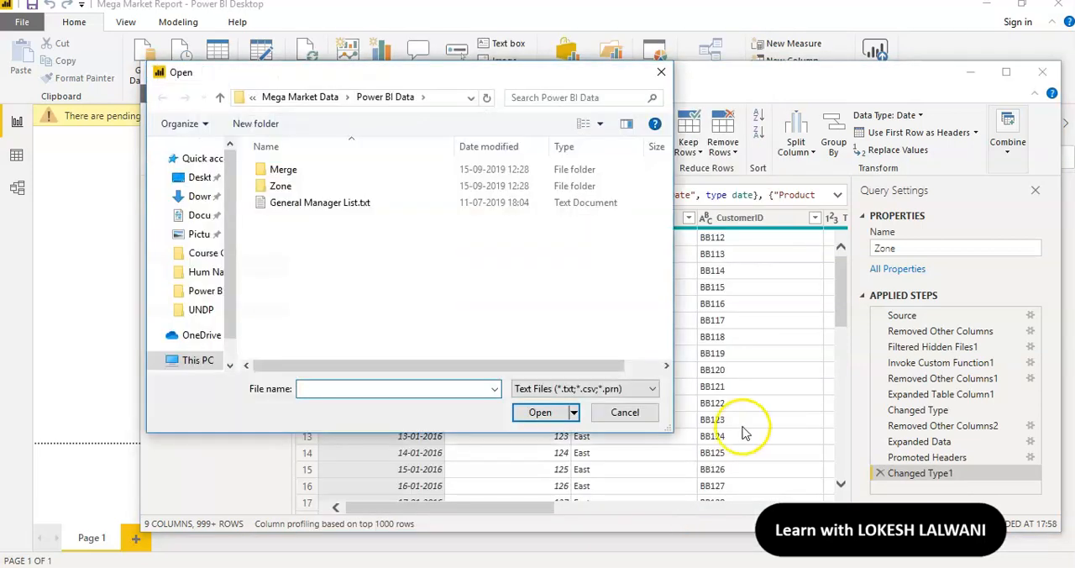
pyautogui.click(318, 207)
pyautogui.click(540, 428)
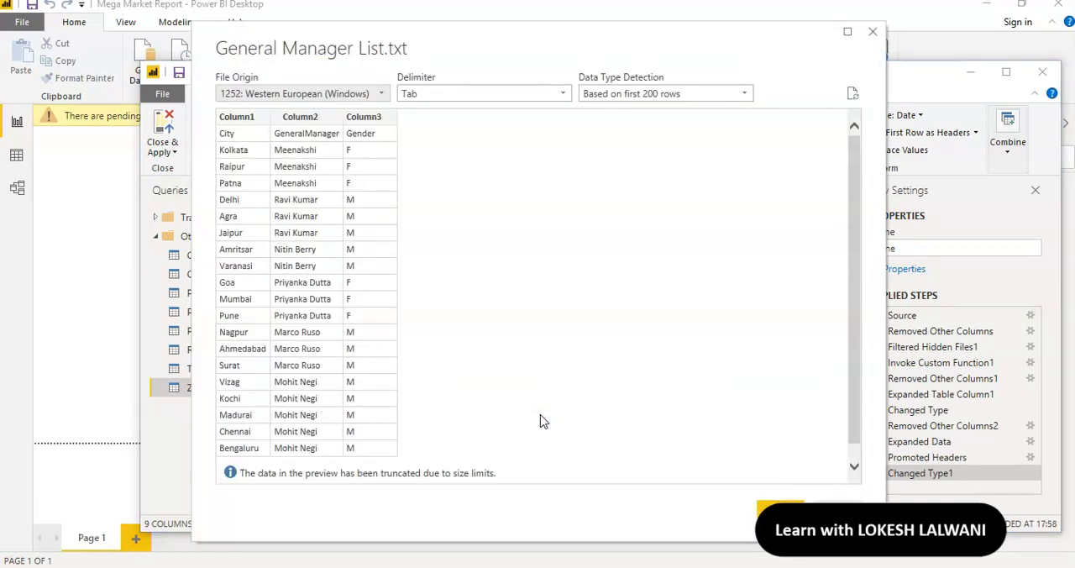
pyautogui.click(780, 508)
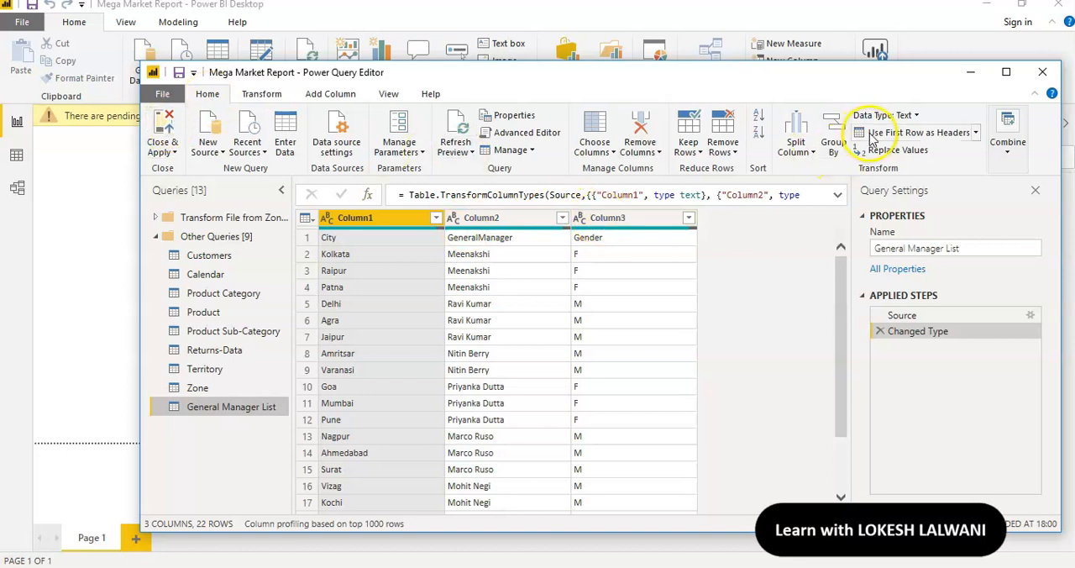
pyautogui.click(941, 135)
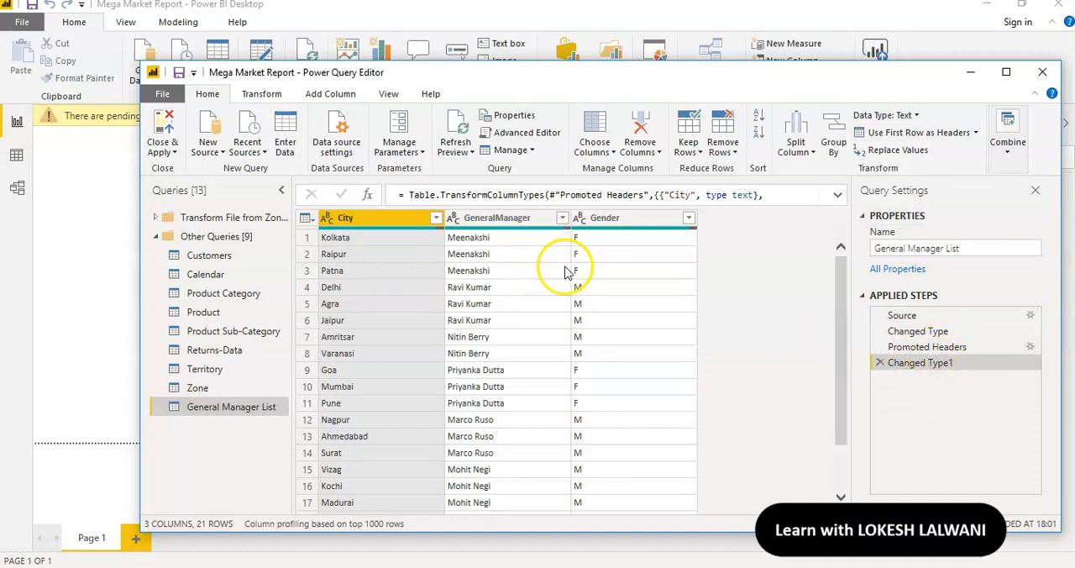
# Rename the General Manager List query to GM List, then close the query editor and apply the pending changes
pyautogui.click(943, 248)
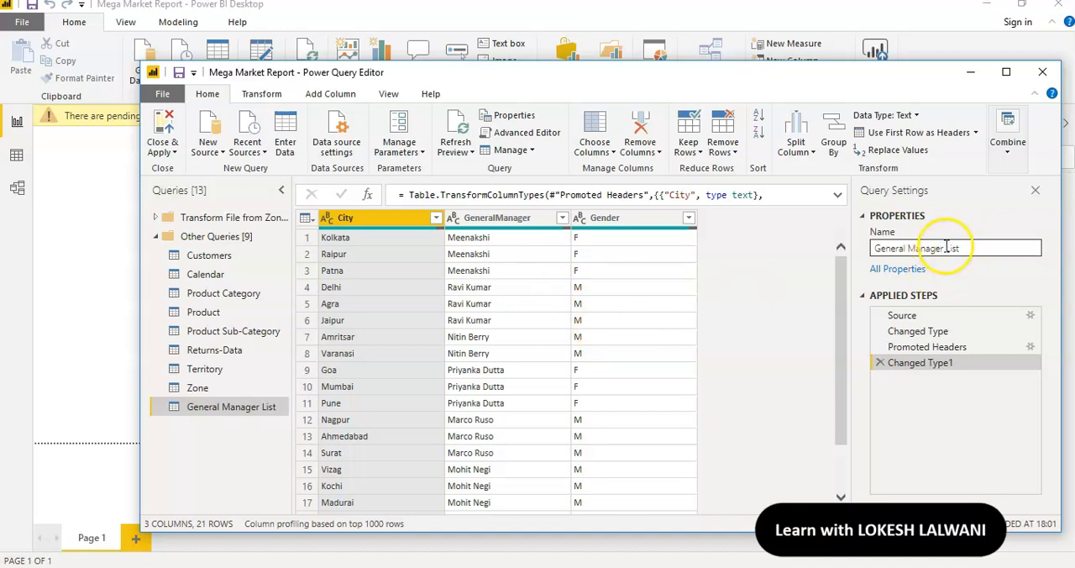
pyautogui.moveTo(947, 248); pyautogui.dragTo(880, 241)
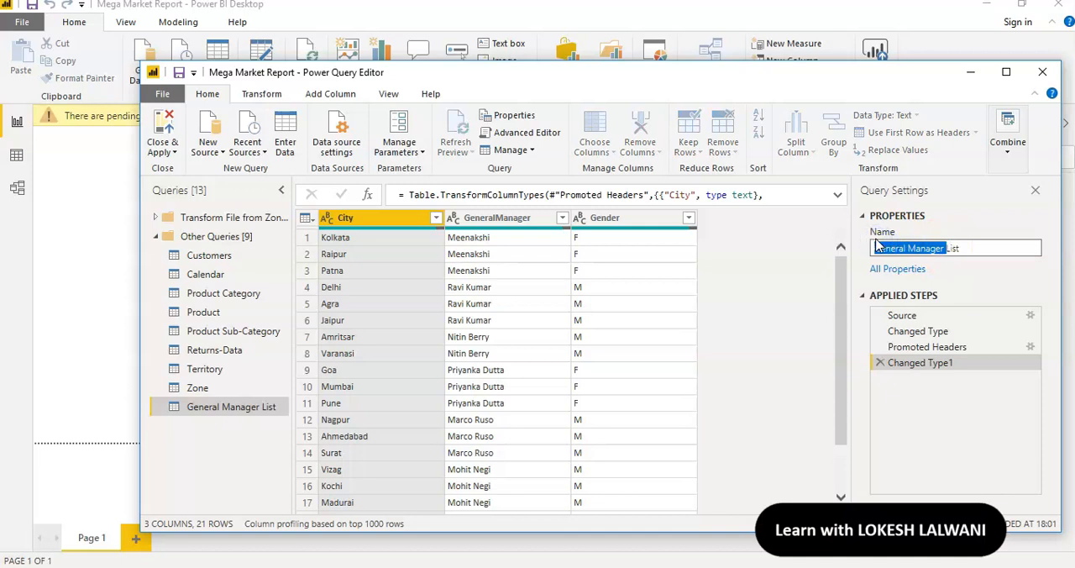
pyautogui.write('GM')
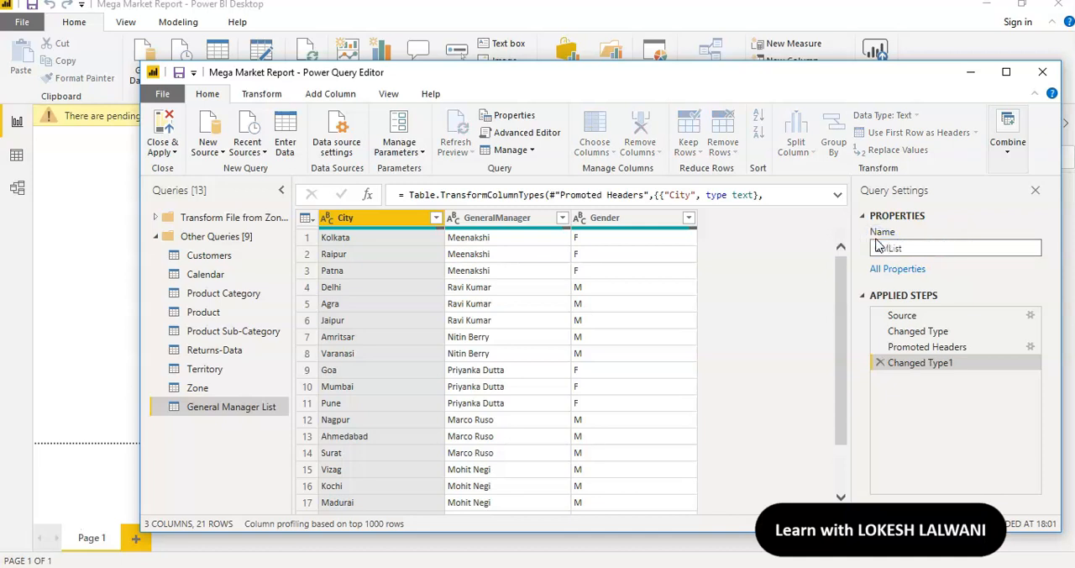
pyautogui.press('Return')
pyautogui.click(760, 279)
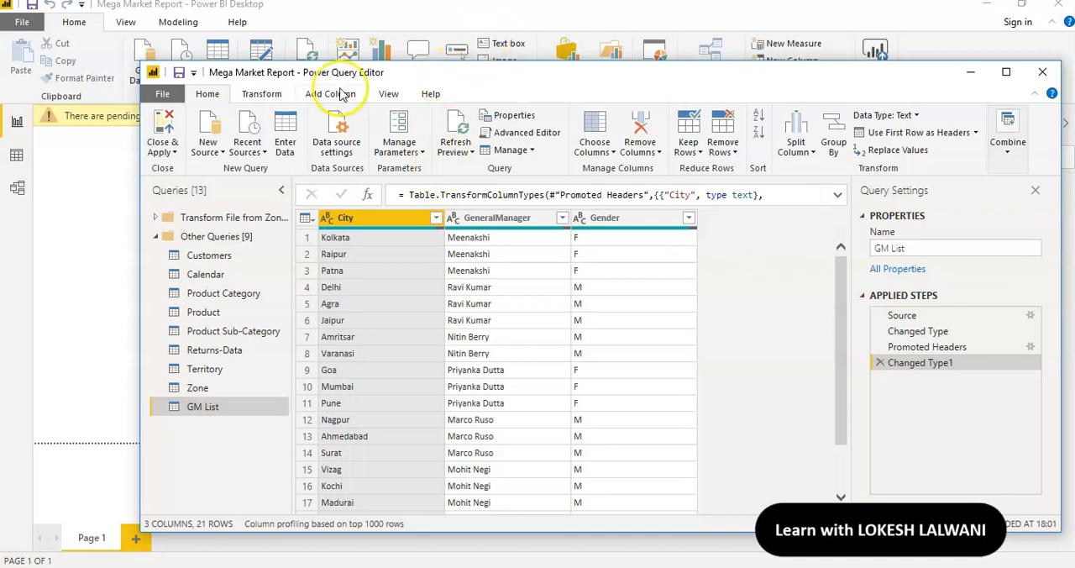
pyautogui.click(167, 118)
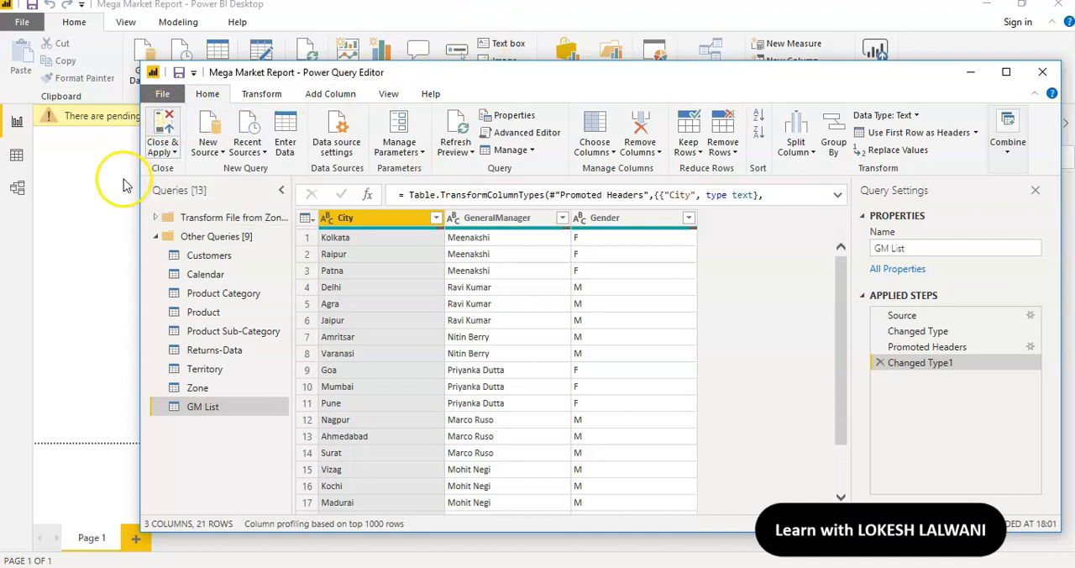
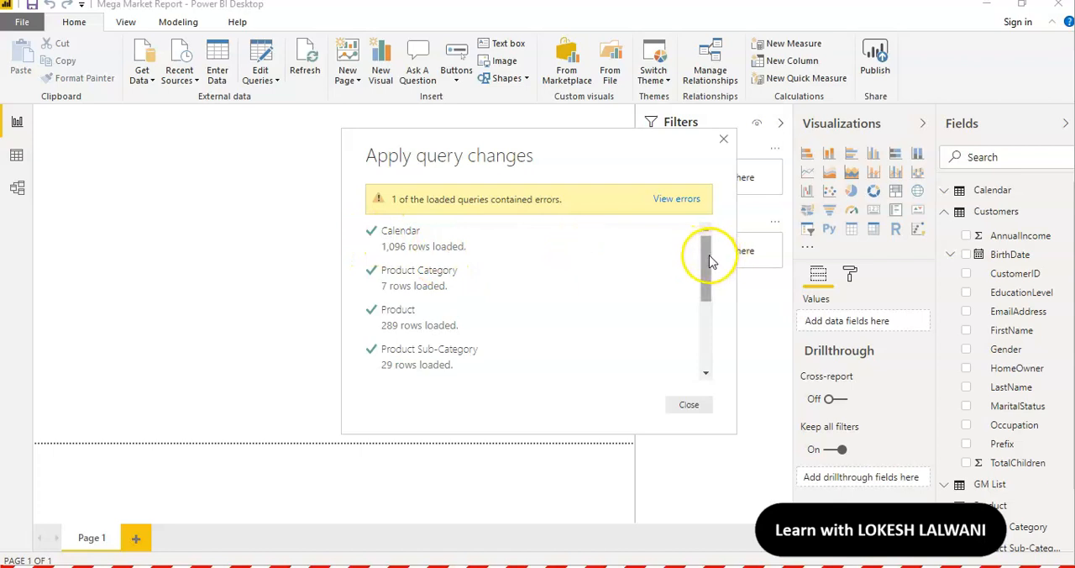
# Review the load results of all queries, dismiss them, and open the Zone query in Power Query Editor
pyautogui.moveTo(707, 261); pyautogui.dragTo(699, 334)
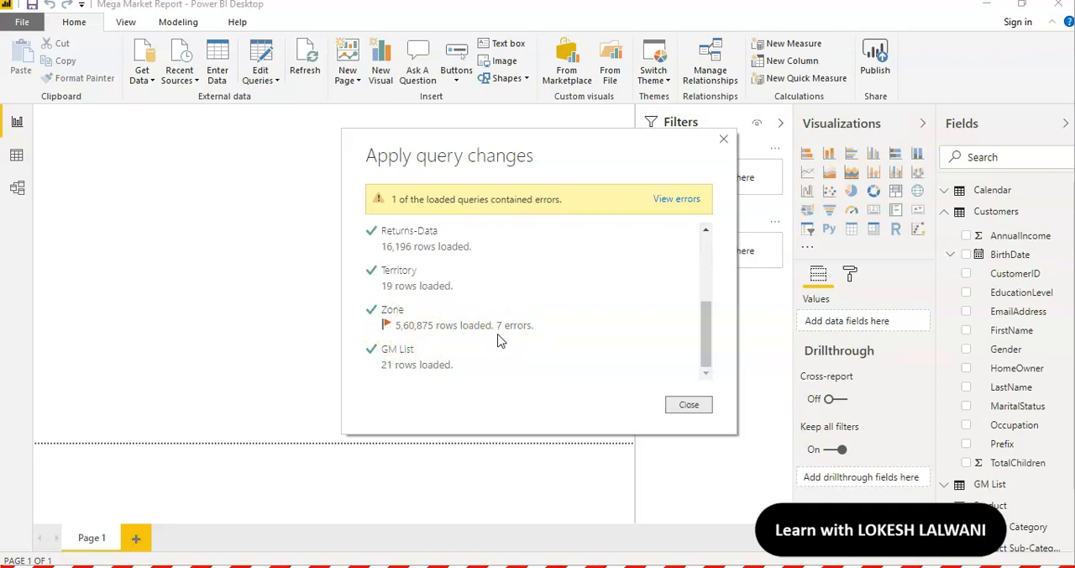
pyautogui.click(688, 405)
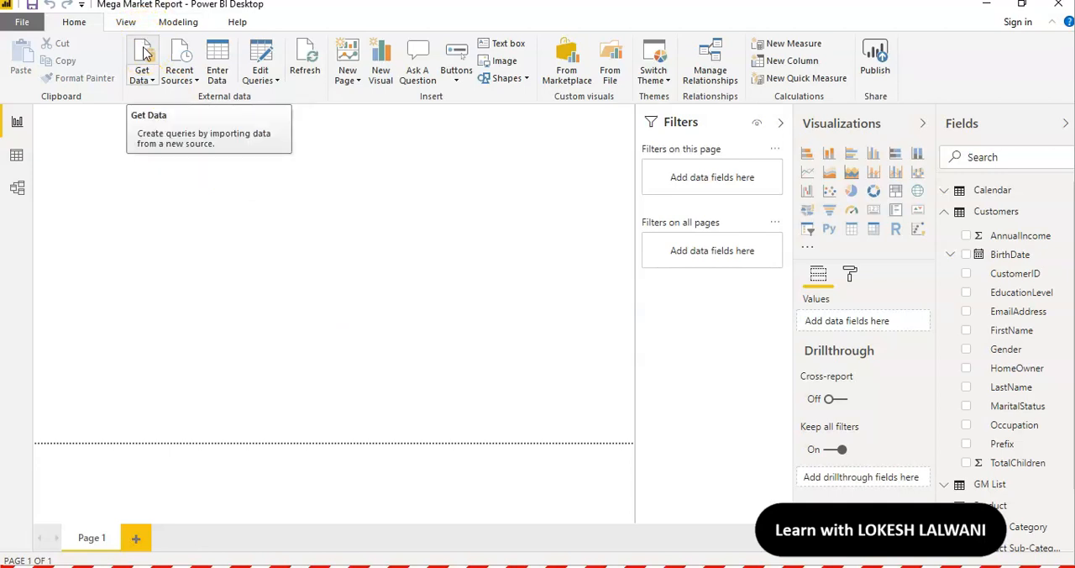
pyautogui.click(264, 52)
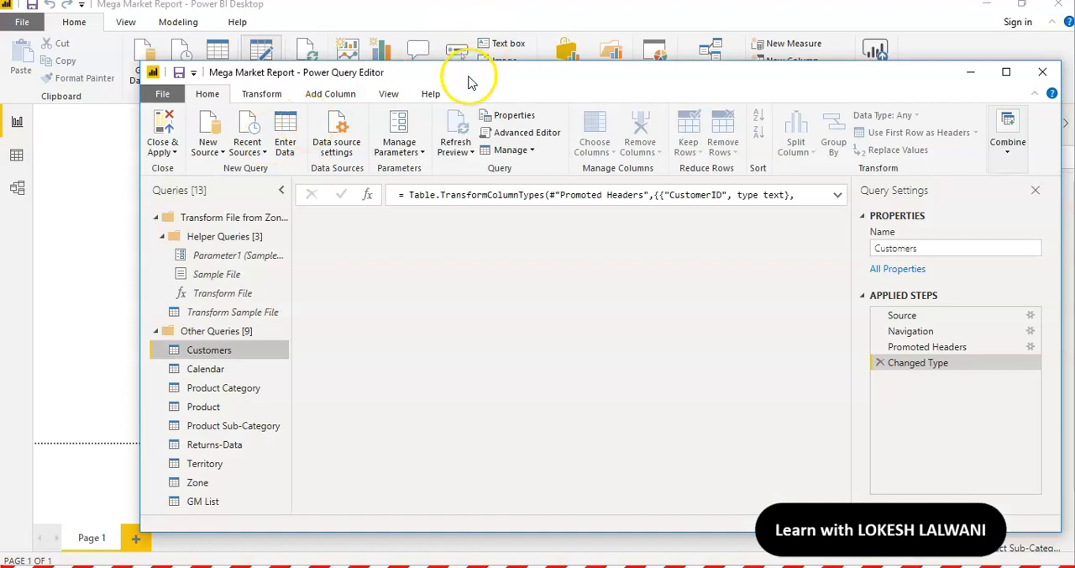
pyautogui.click(202, 484)
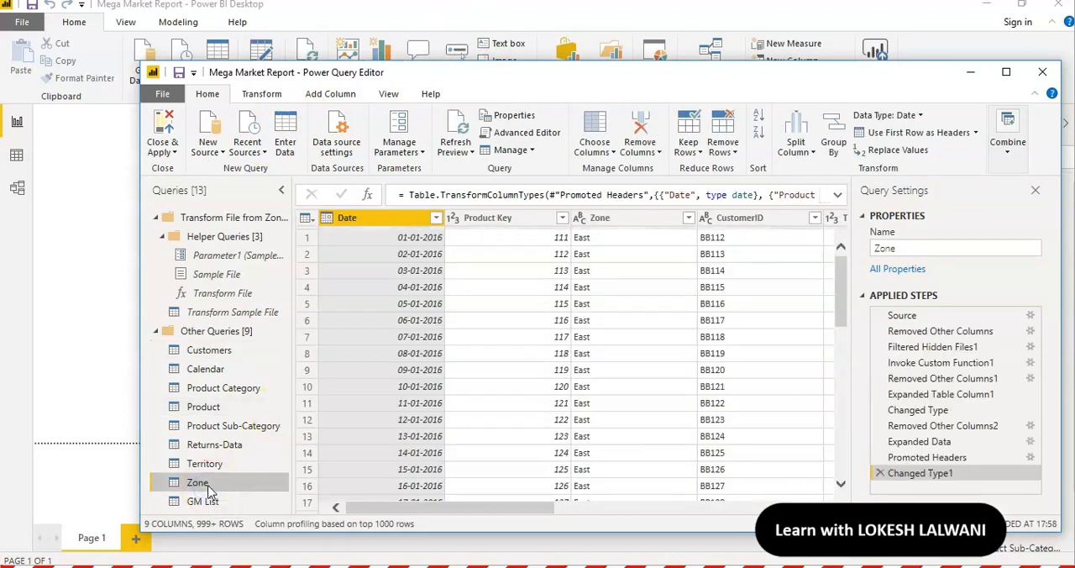
# Load the full value list of the Zone column and filter out the rows containing the value Zone
pyautogui.click(688, 219)
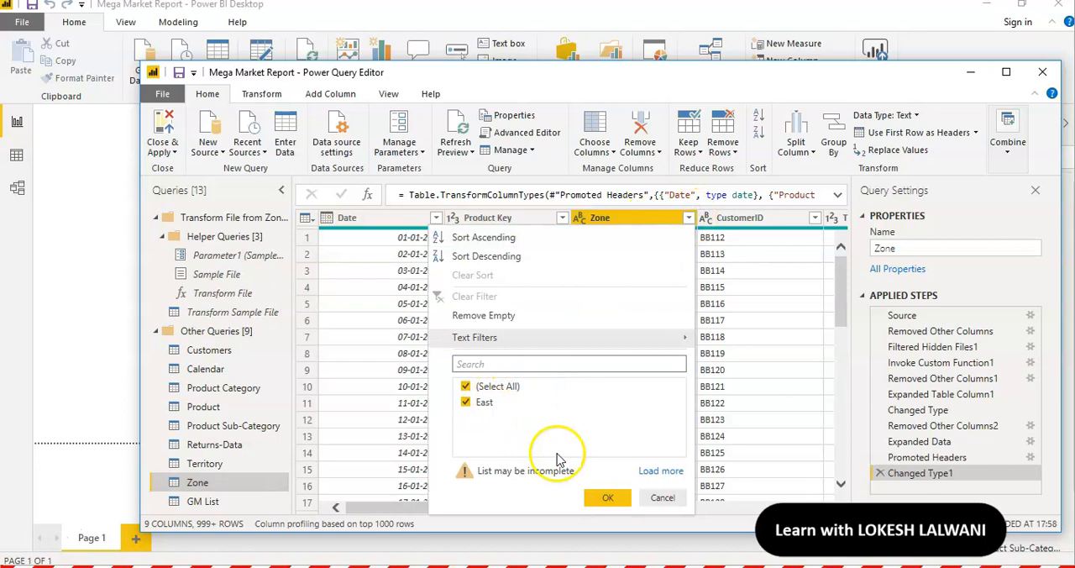
pyautogui.click(658, 472)
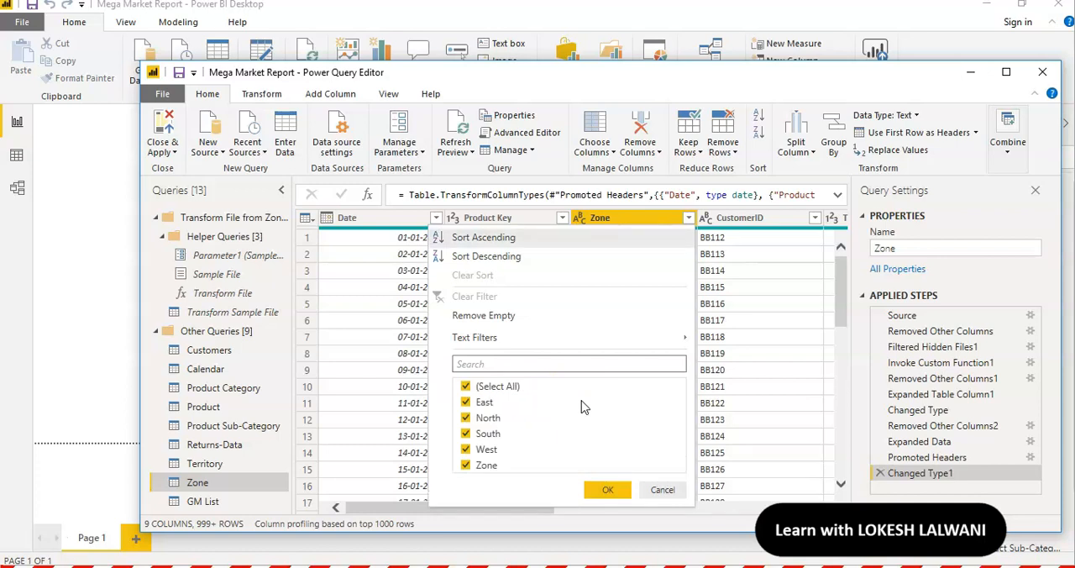
pyautogui.click(488, 468)
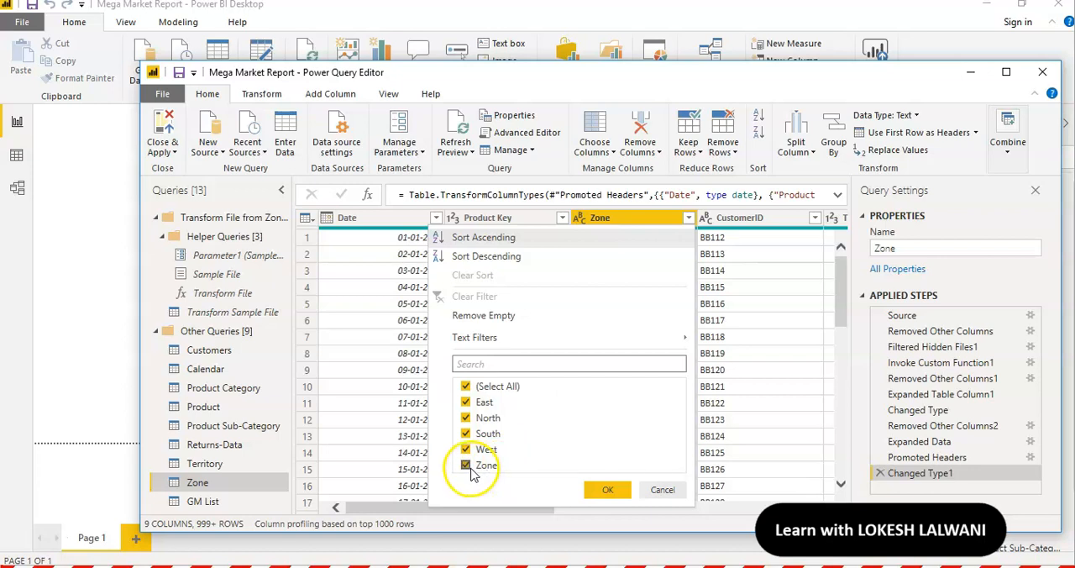
pyautogui.click(489, 472)
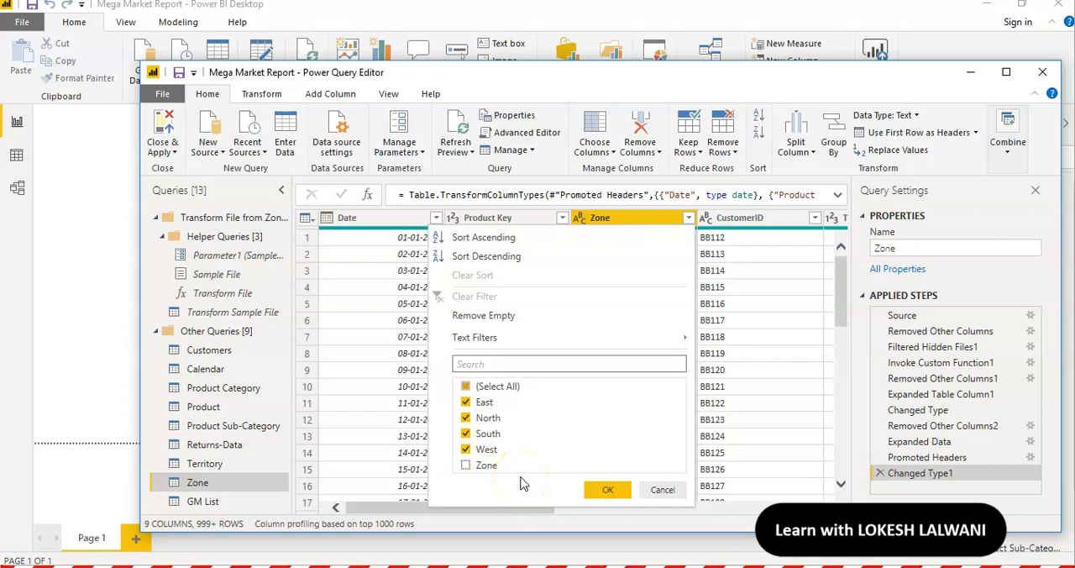
pyautogui.click(611, 493)
pyautogui.click(605, 489)
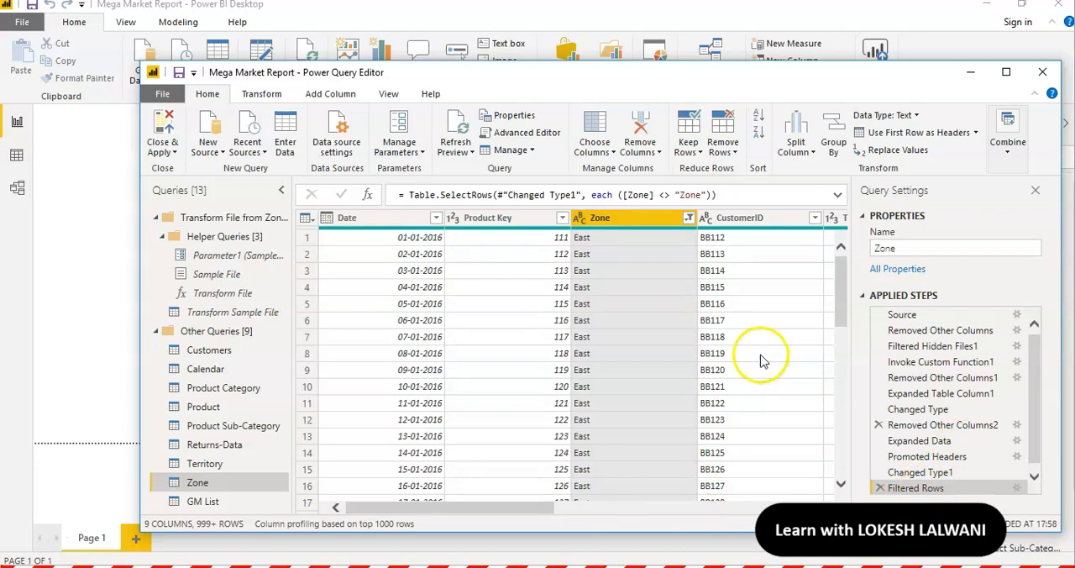
# Close the query editor and apply the Zone query's changes to the report
pyautogui.click(166, 121)
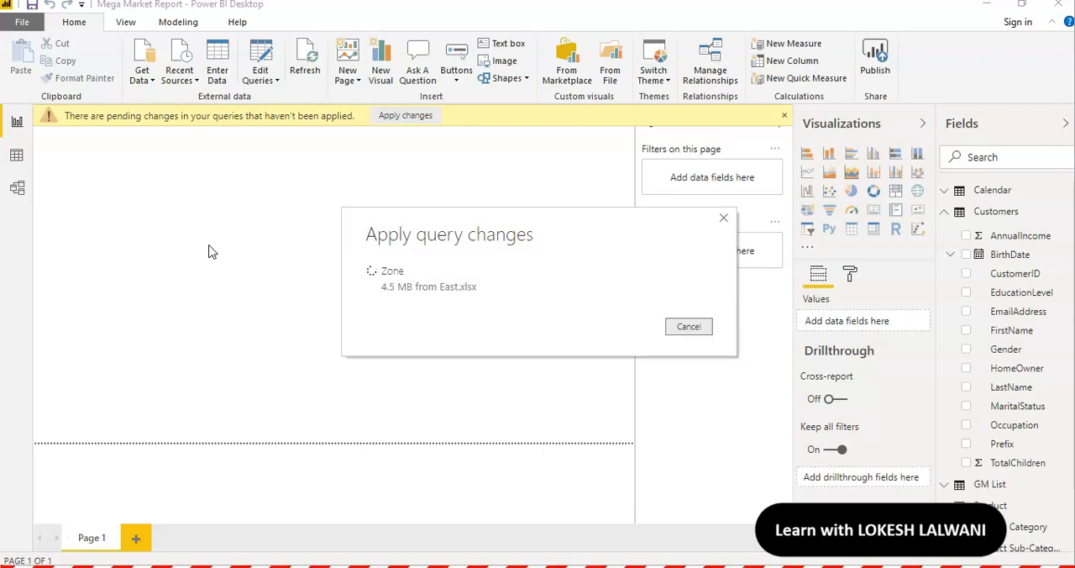
pyautogui.click(227, 247)
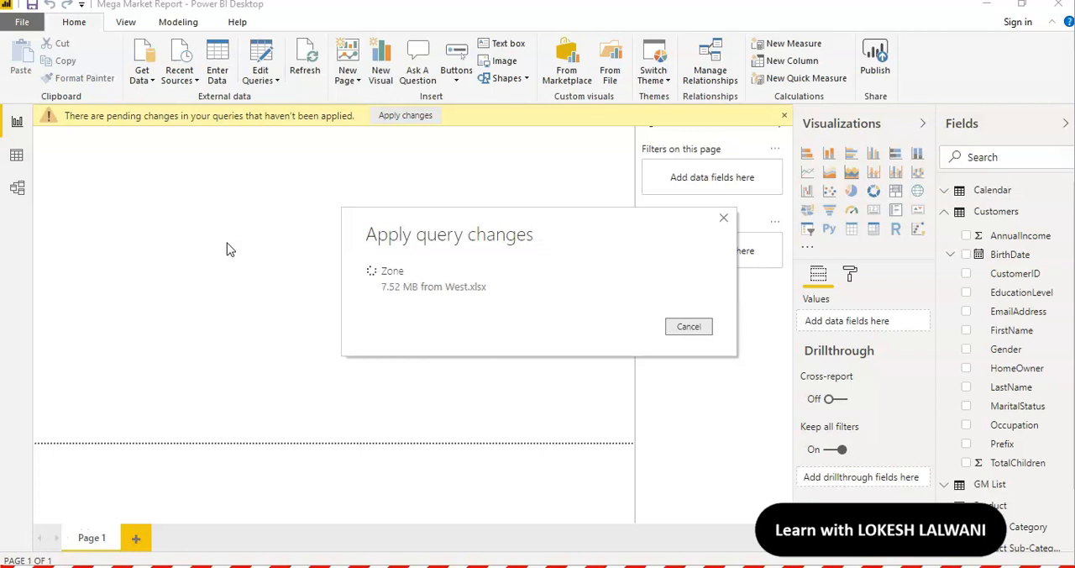
pyautogui.click(447, 244)
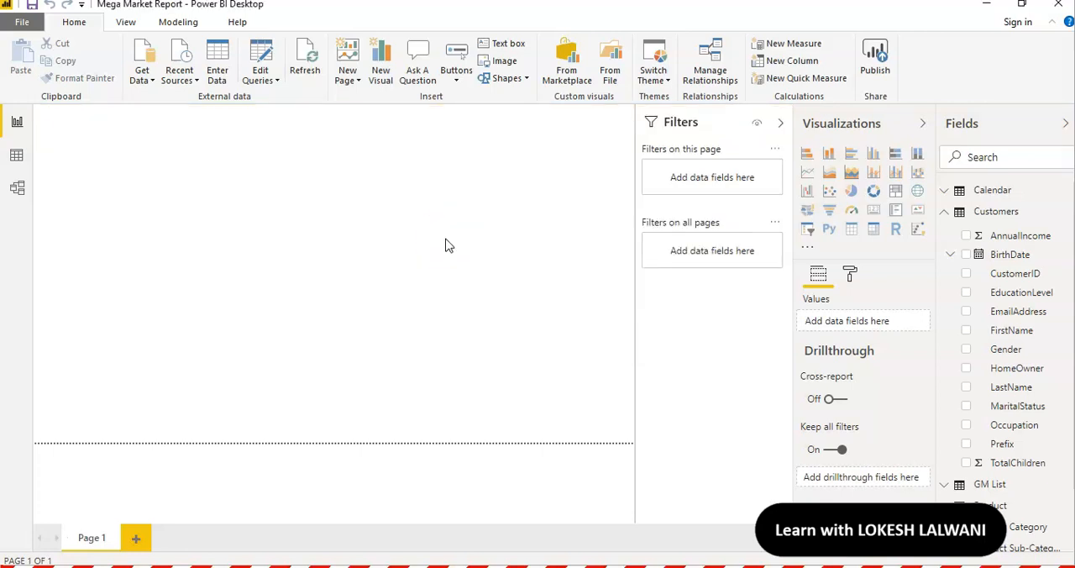
pyautogui.click(199, 203)
pyautogui.click(353, 251)
# Switch to the Data view and collapse the Customers table's fields to view the list of loaded tables
pyautogui.click(18, 158)
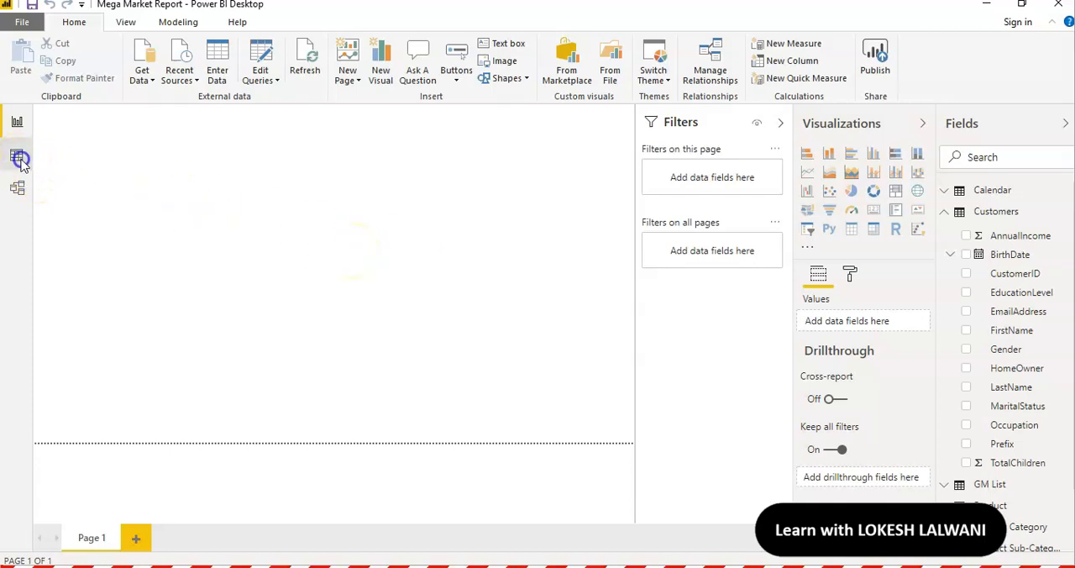
pyautogui.click(976, 192)
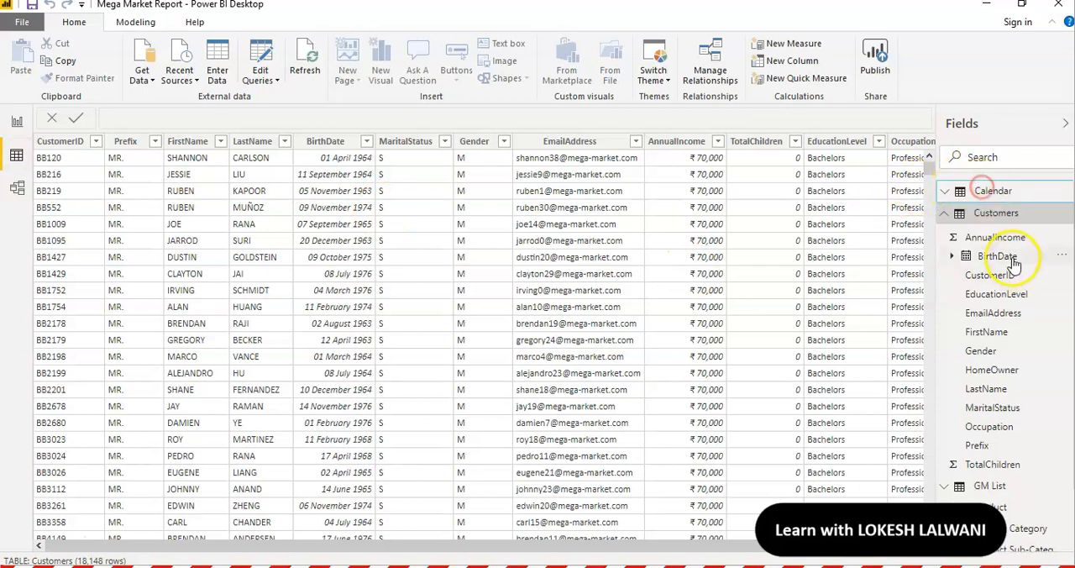
pyautogui.click(947, 215)
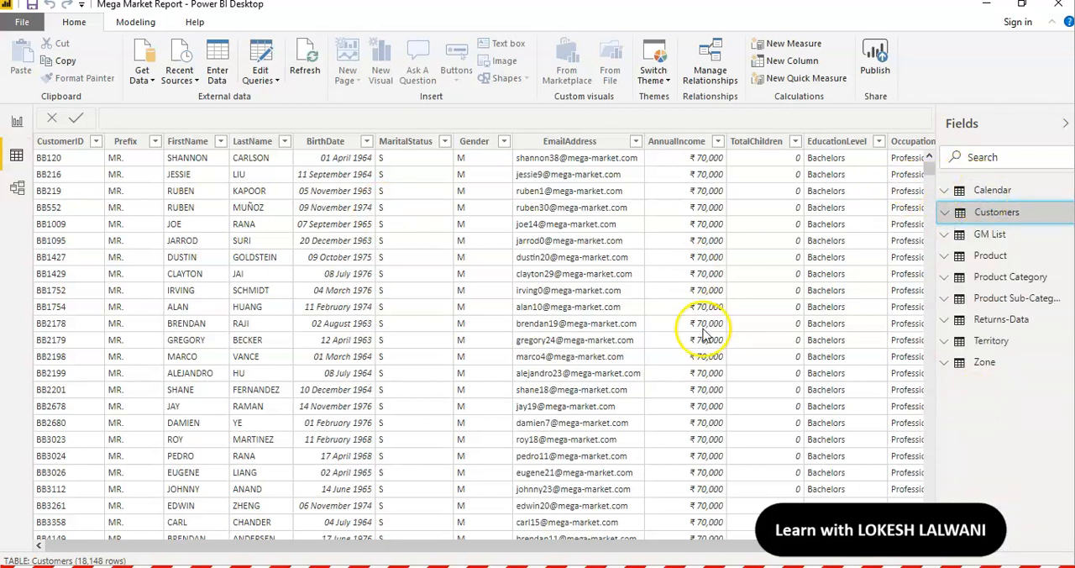
# View all tables fitted in the model diagram with the Properties and Fields panes collapsed, and return to the Report view
pyautogui.click(19, 191)
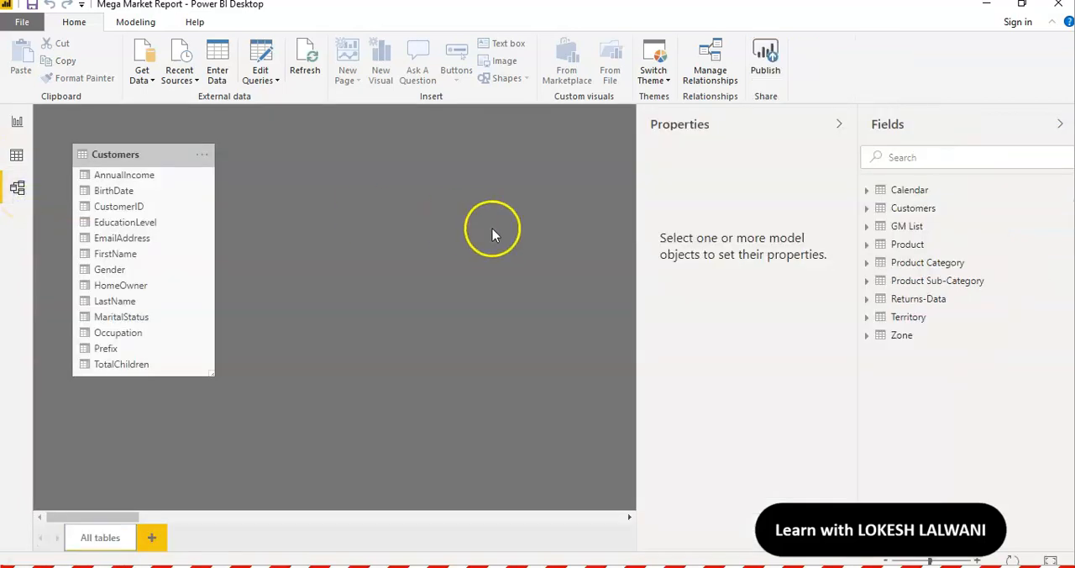
pyautogui.click(839, 124)
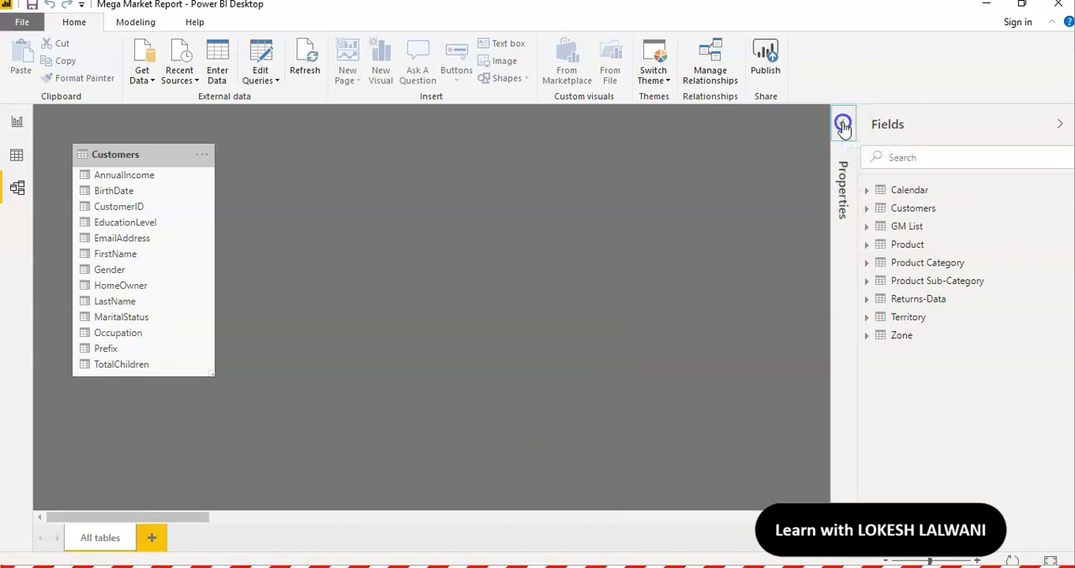
pyautogui.click(1059, 124)
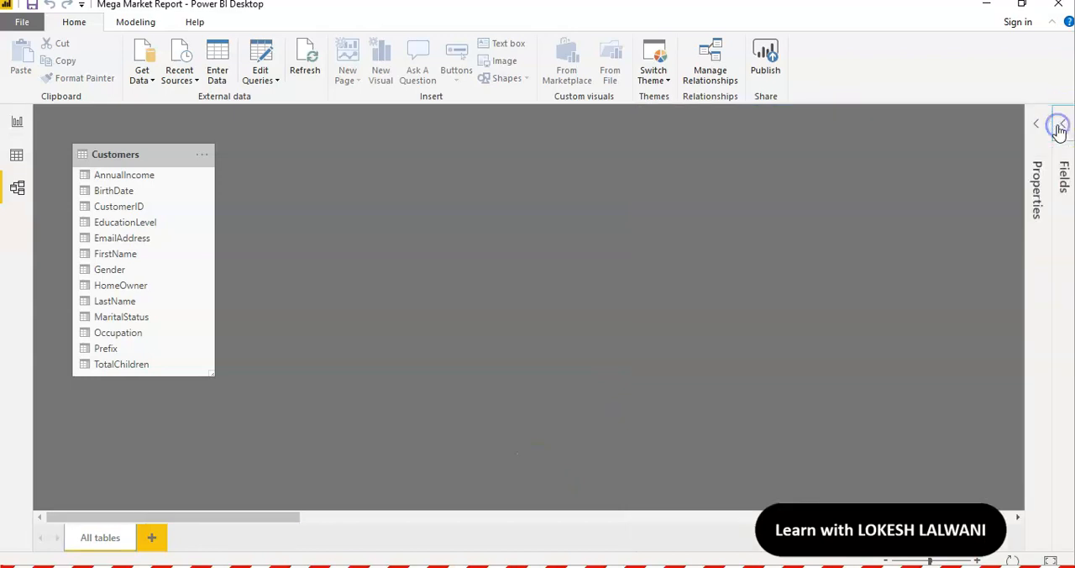
pyautogui.click(1049, 560)
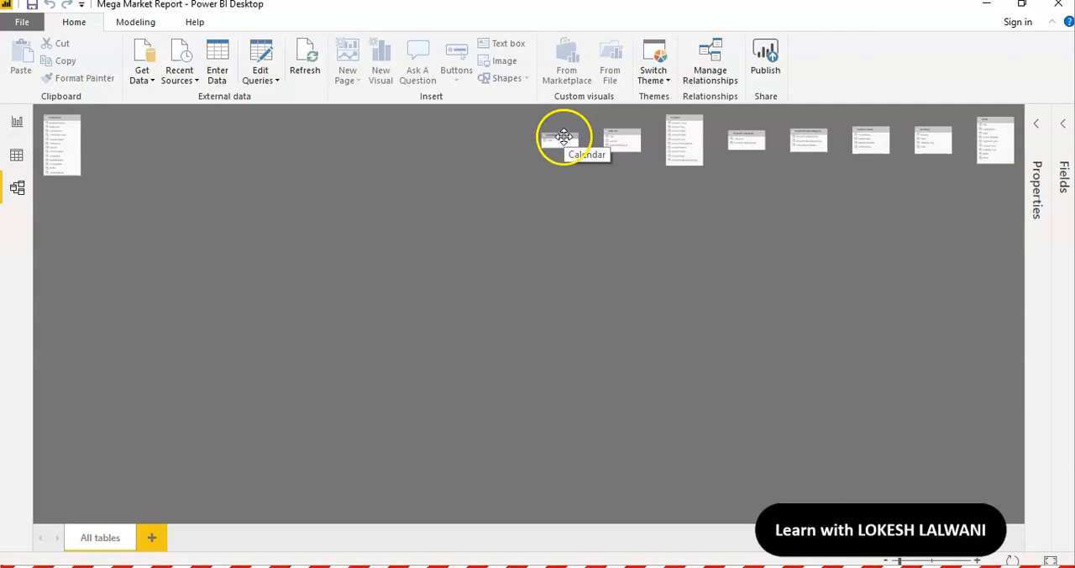
pyautogui.click(15, 126)
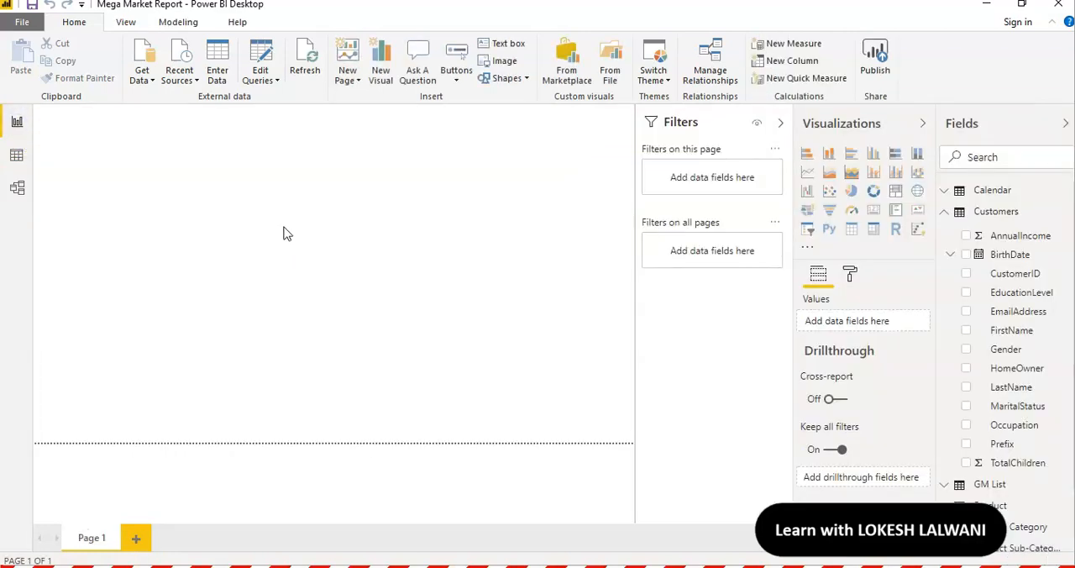